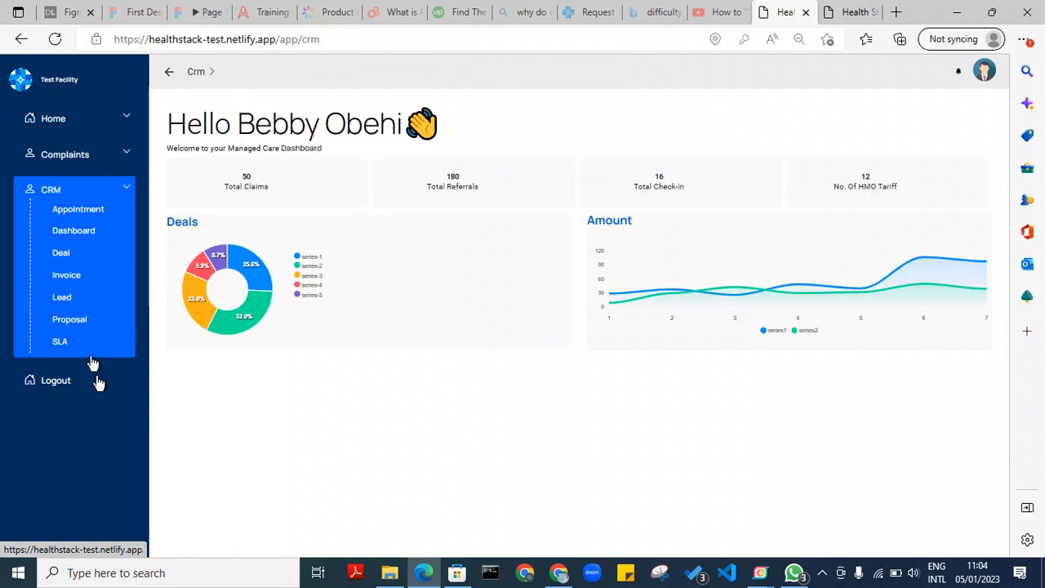
# Open the CRM Leads list from the sidebar
pyautogui.click(65, 300)
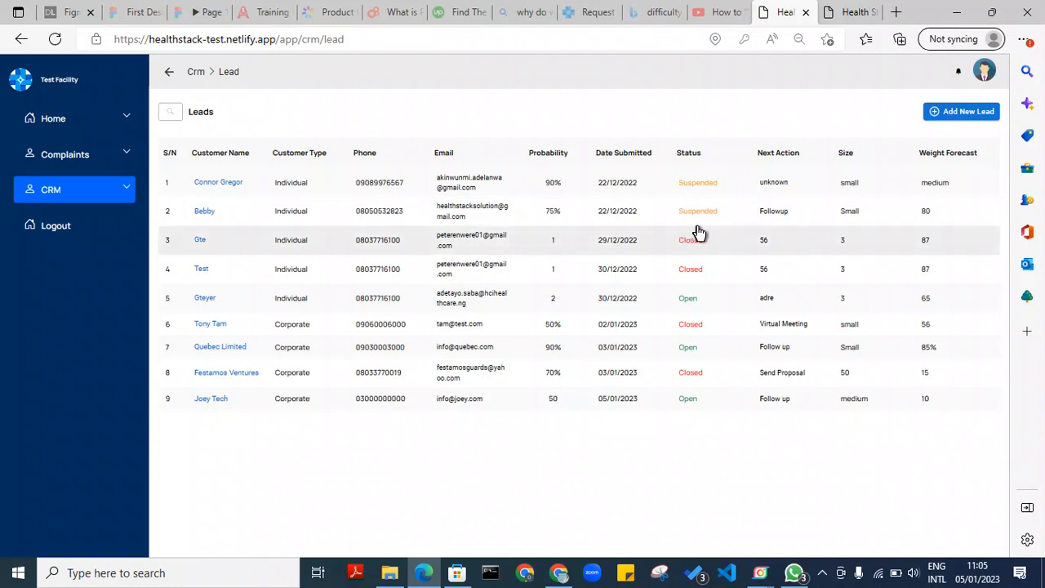
# Start a new lead with Customer Type Corporate and customer name Masala Kitchen
pyautogui.click(966, 114)
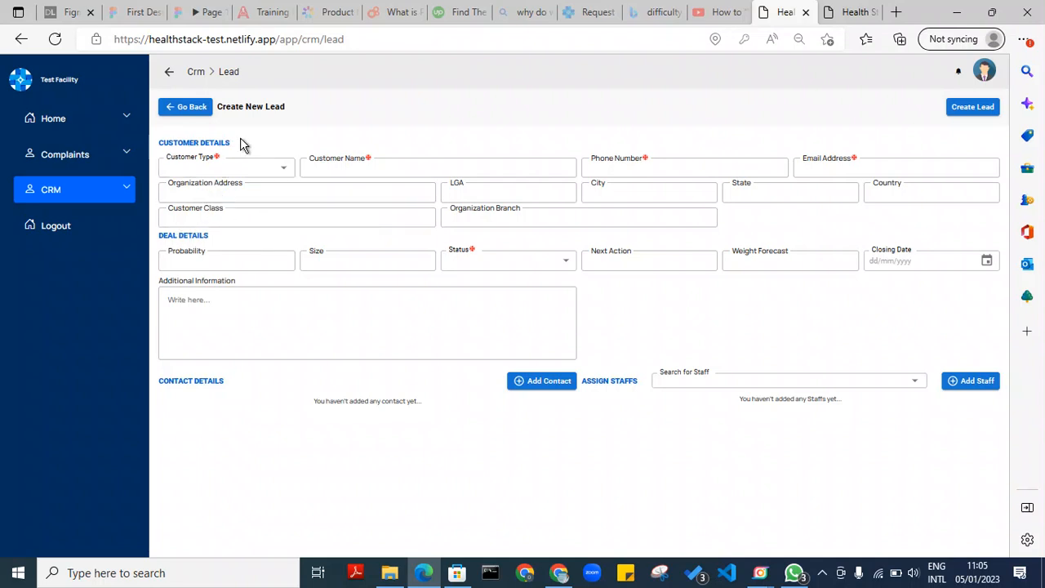
pyautogui.click(285, 171)
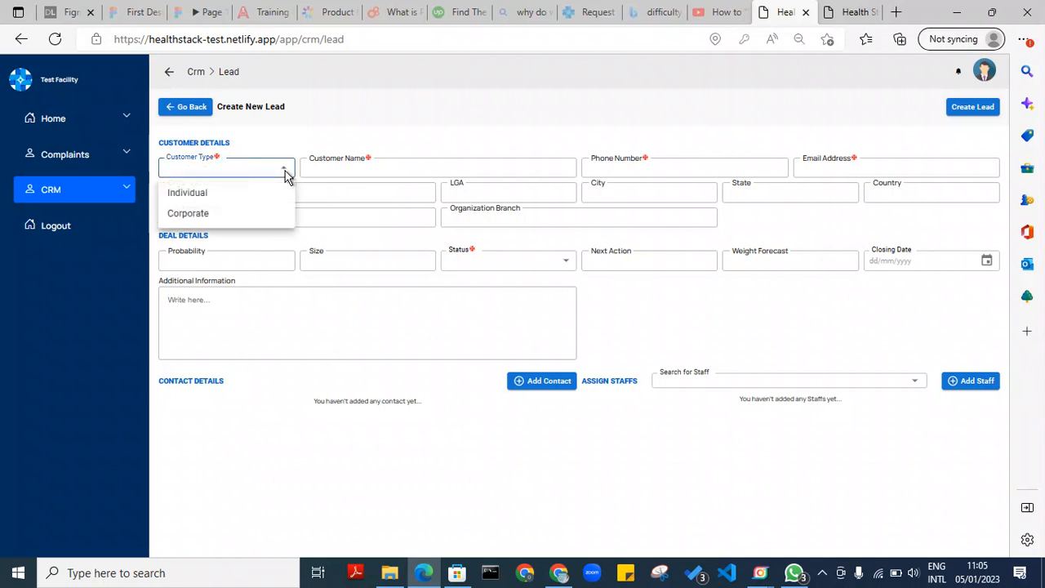
pyautogui.click(234, 215)
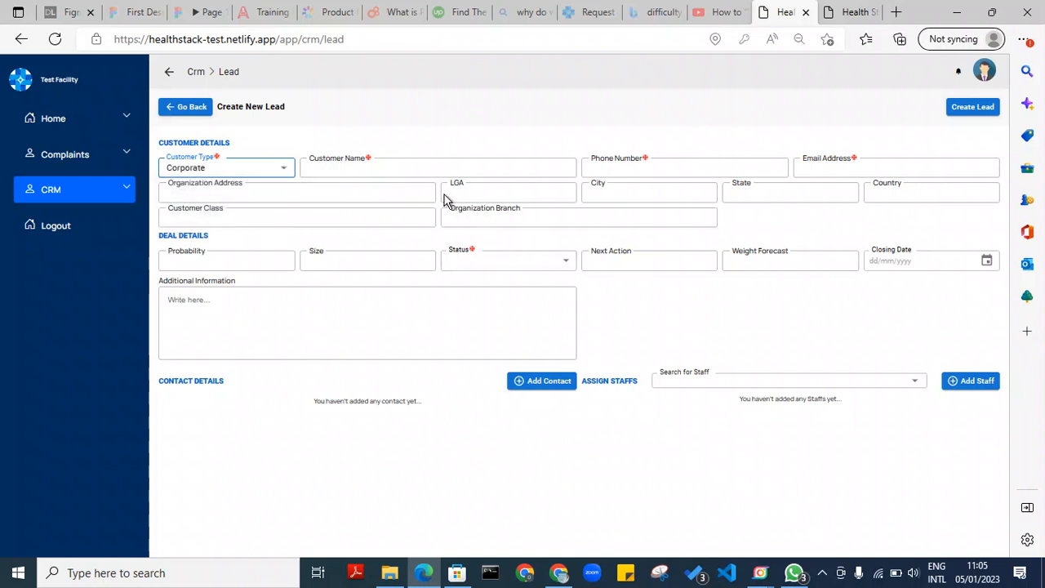
pyautogui.click(285, 169)
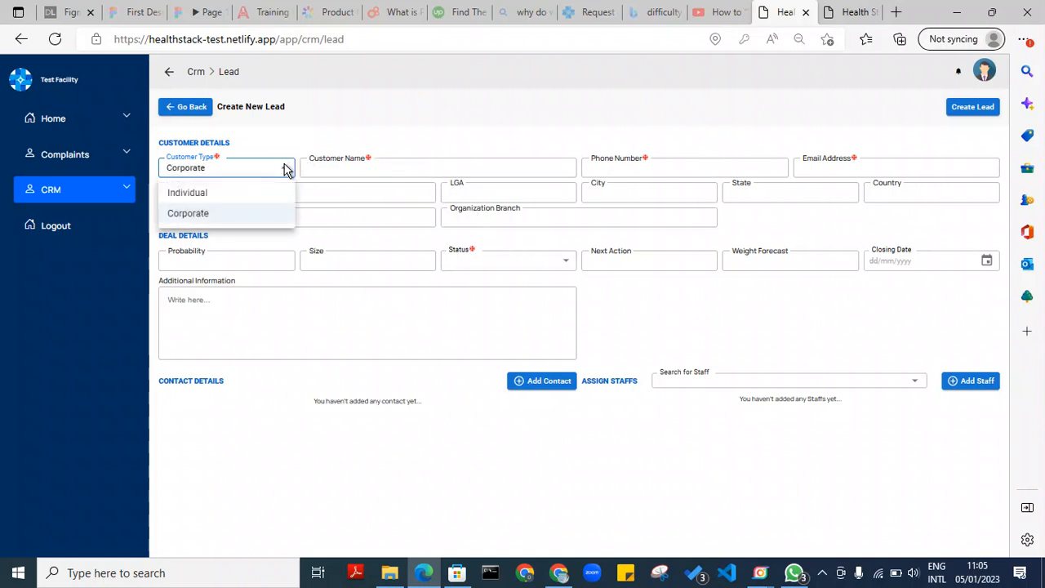
pyautogui.click(252, 196)
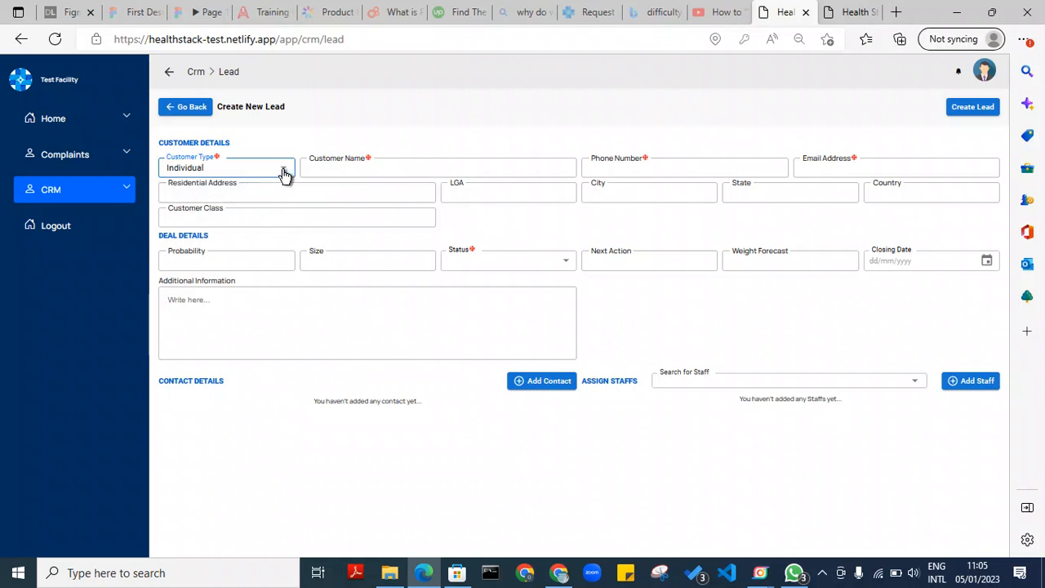
pyautogui.click(285, 171)
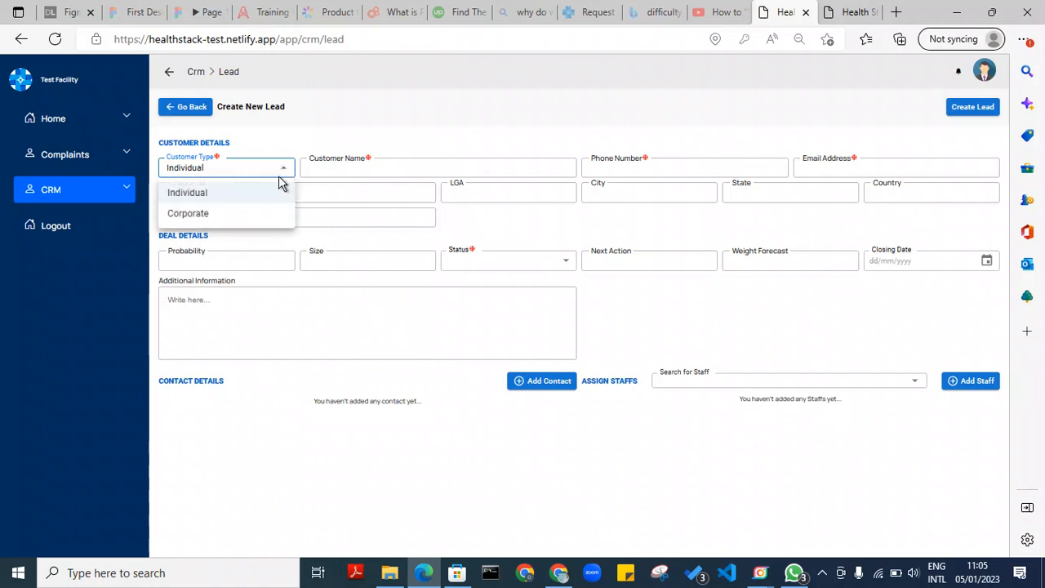
pyautogui.click(233, 217)
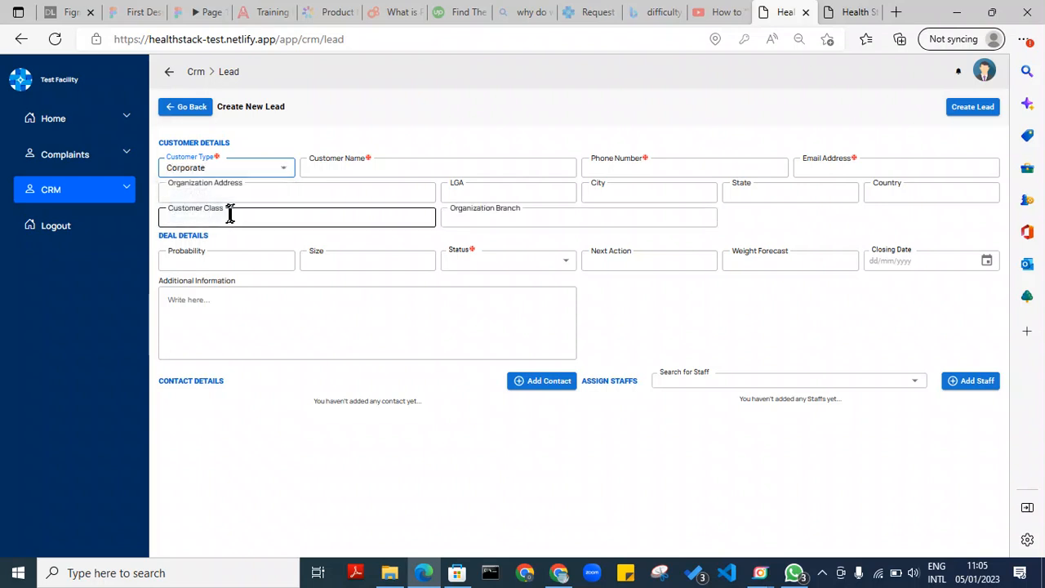
pyautogui.click(363, 166)
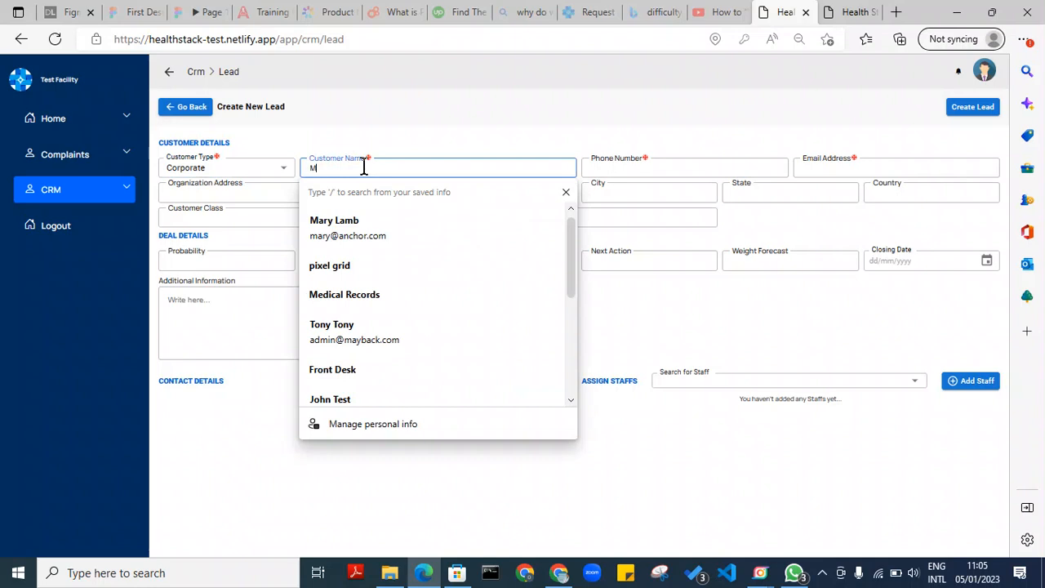
pyautogui.write('asala Kitchen')
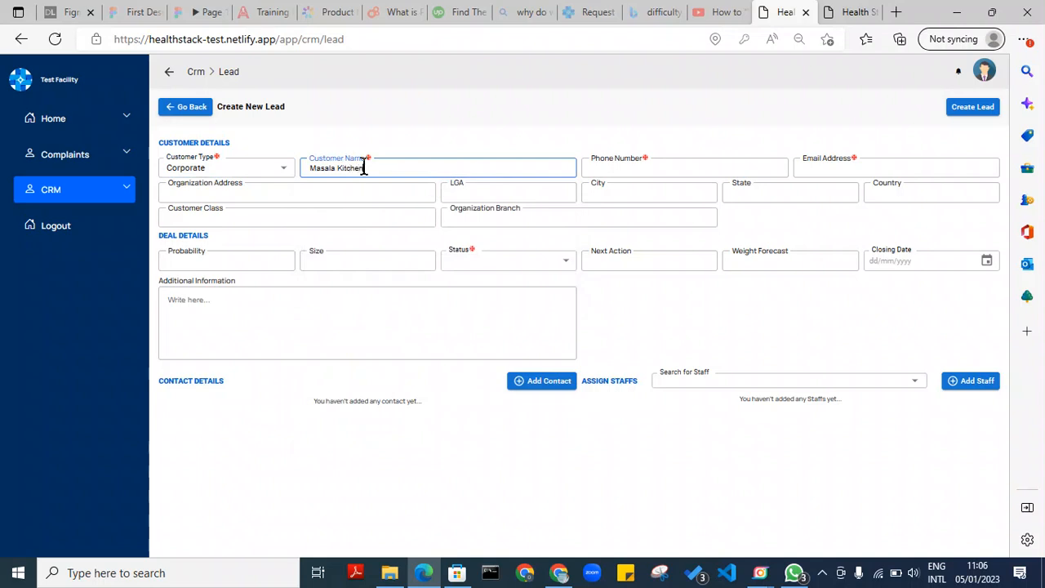
# Fill in the lead's phone number and e-mail address from saved autofill entries
pyautogui.click(663, 171)
pyautogui.click(643, 224)
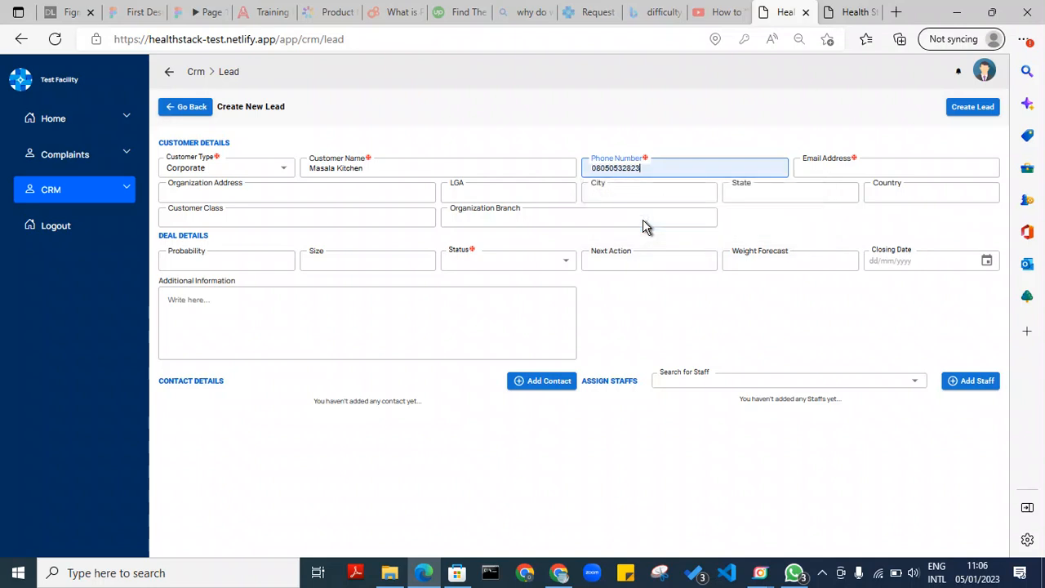
pyautogui.click(884, 166)
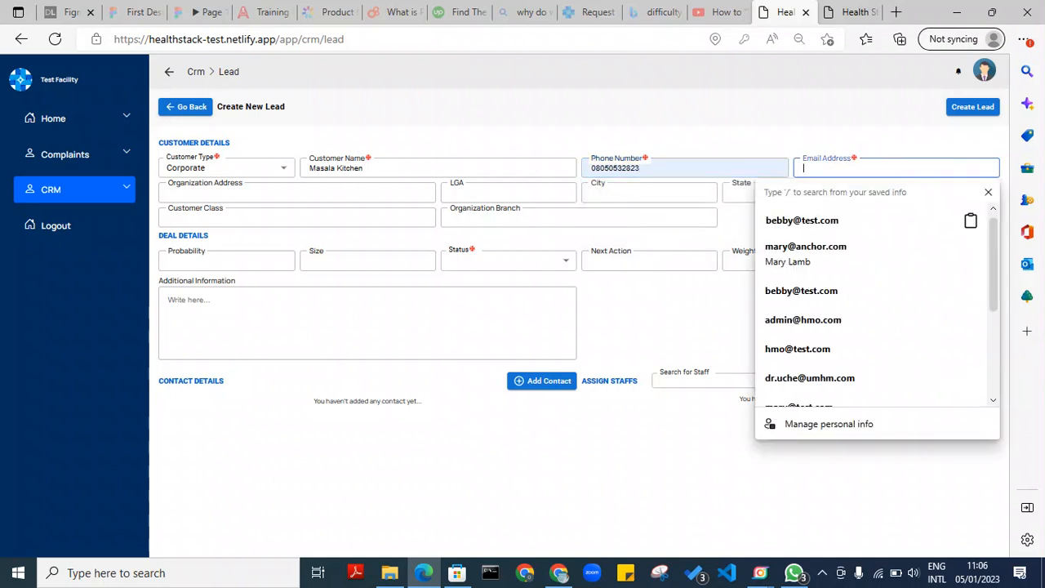
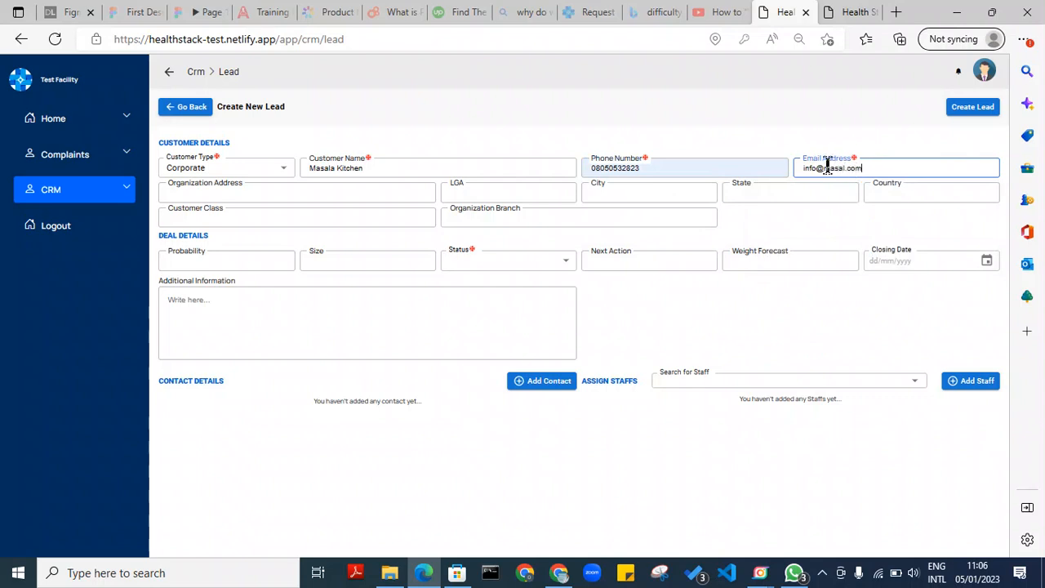
pyautogui.moveTo(871, 167); pyautogui.dragTo(766, 167)
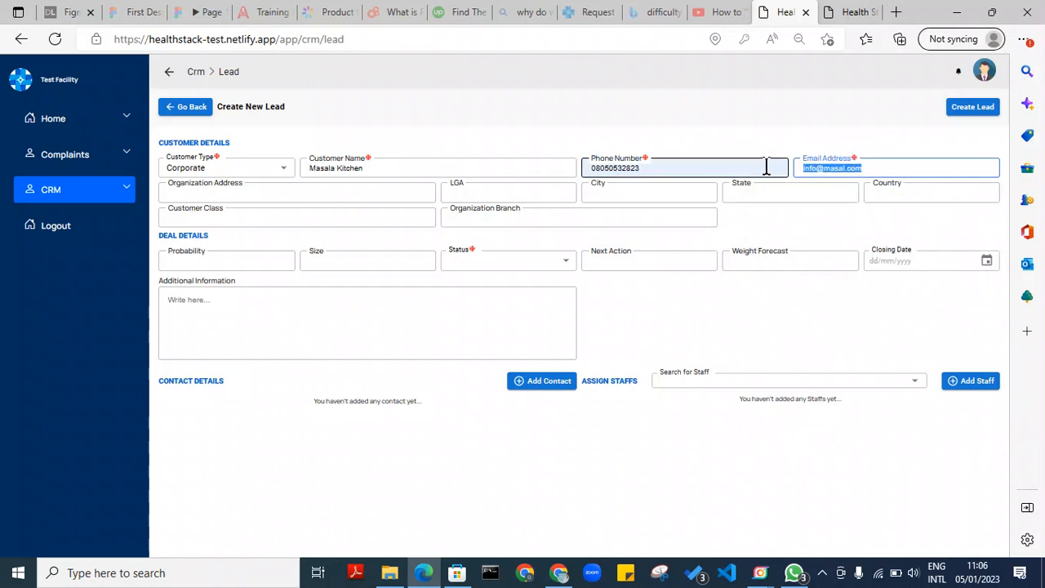
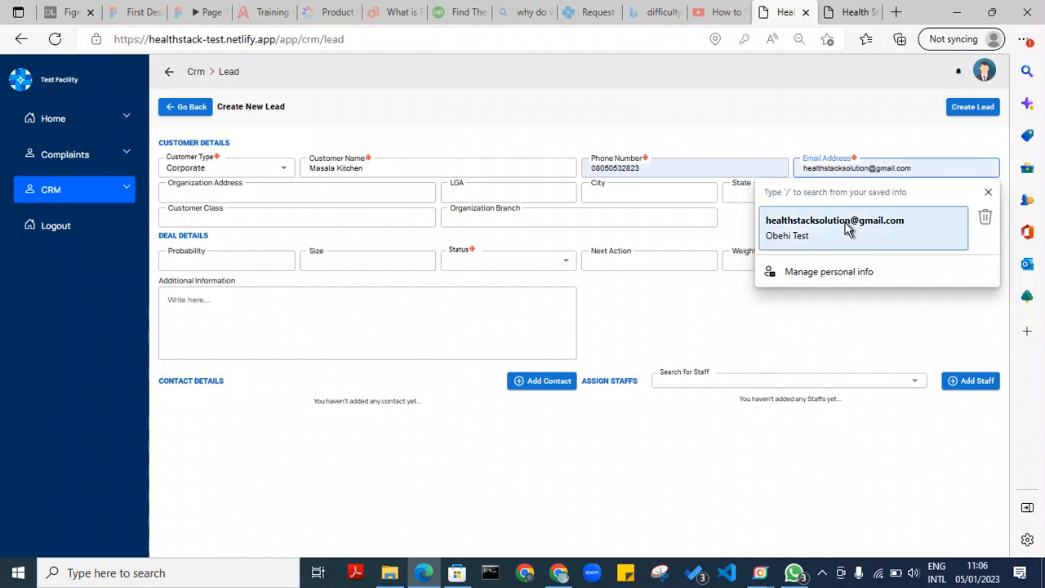
pyautogui.click(840, 227)
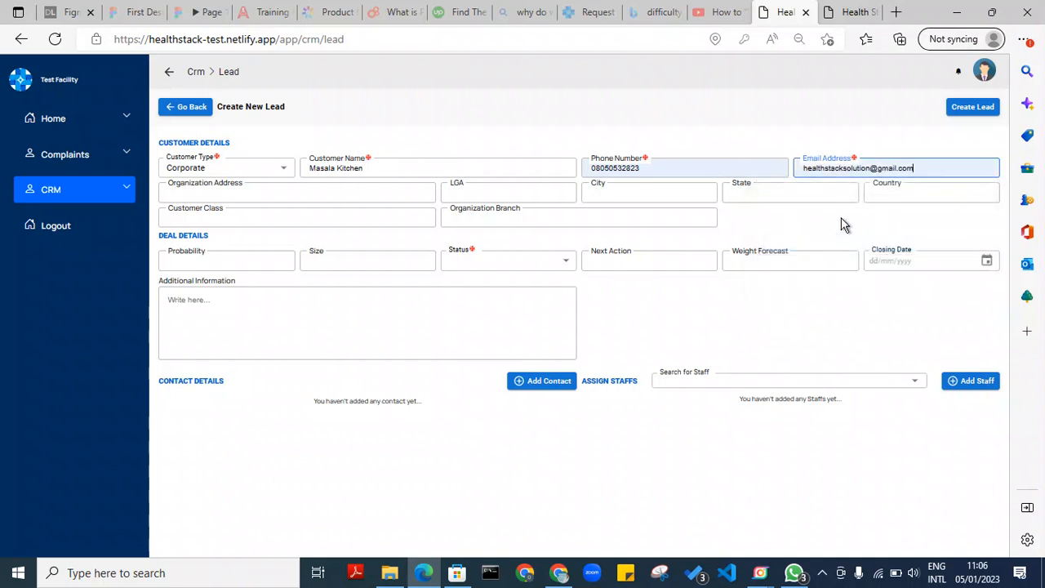
# Enter the organization address, LGA and city Ikeja, Lagos, Nigeria, class Standard, and branch Ikeja
pyautogui.click(239, 194)
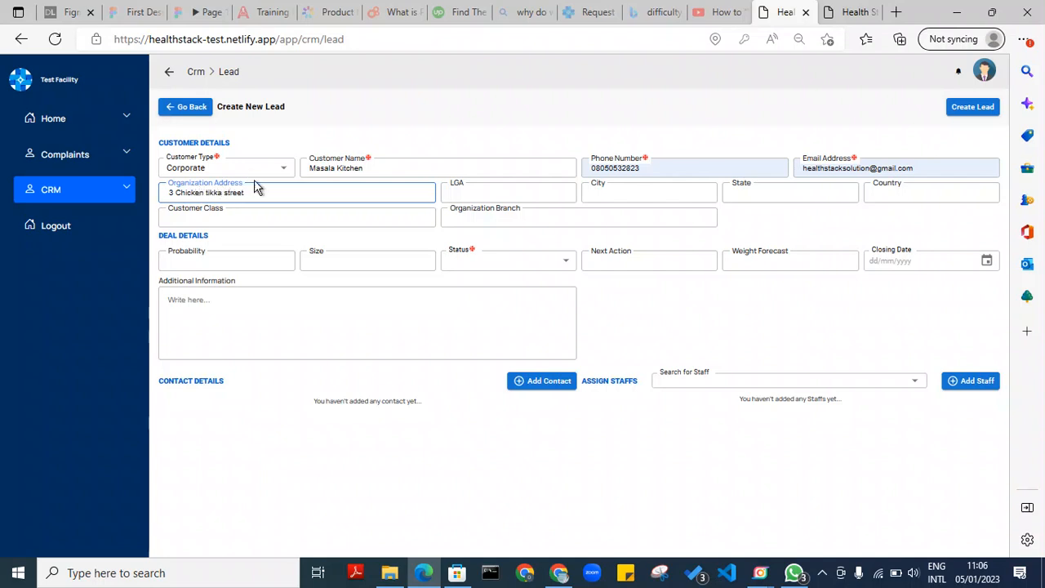
pyautogui.click(487, 193)
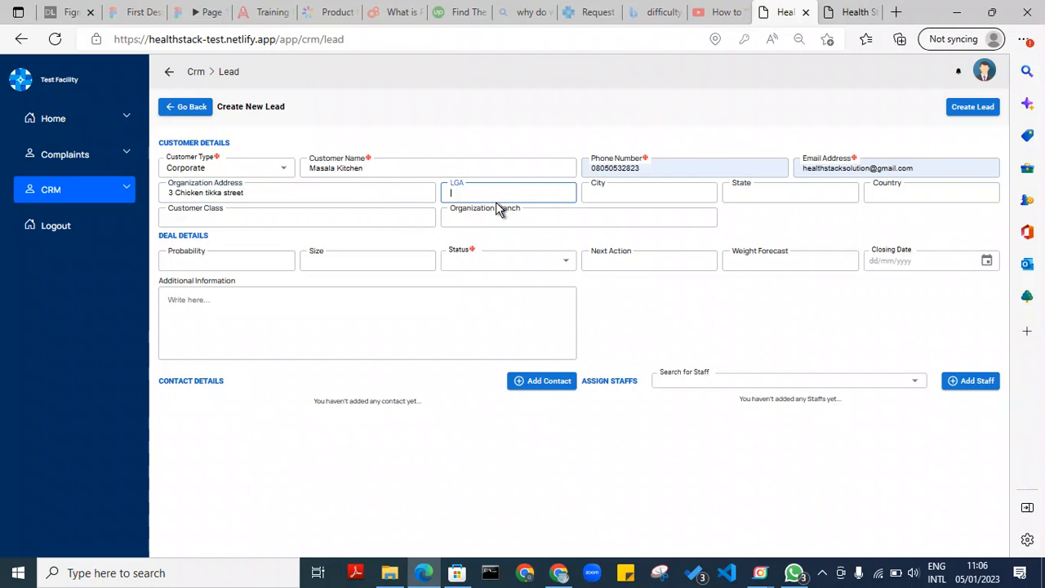
pyautogui.write('Ikeja')
pyautogui.click(599, 193)
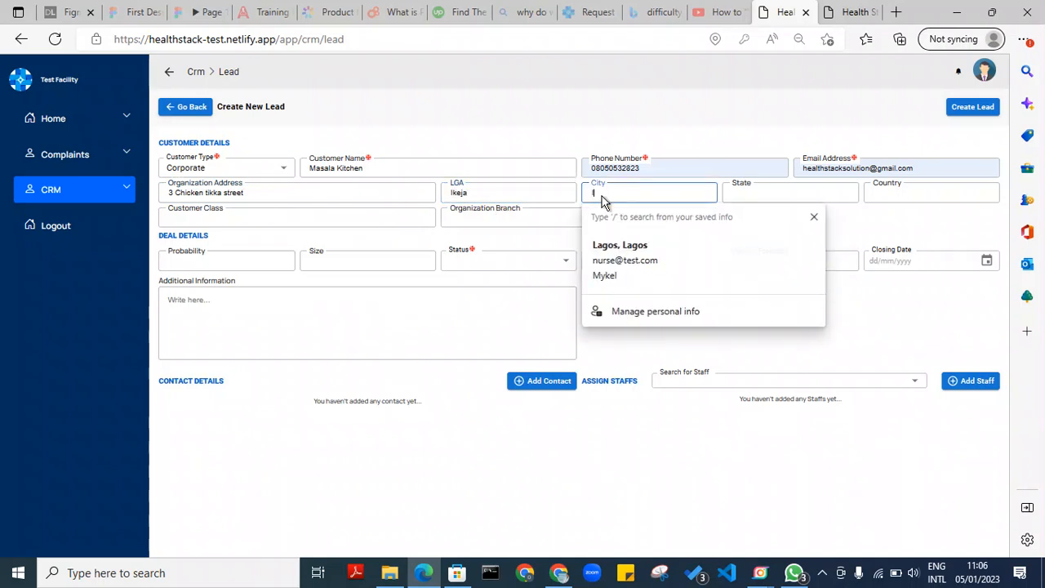
pyautogui.press('BackSpace')
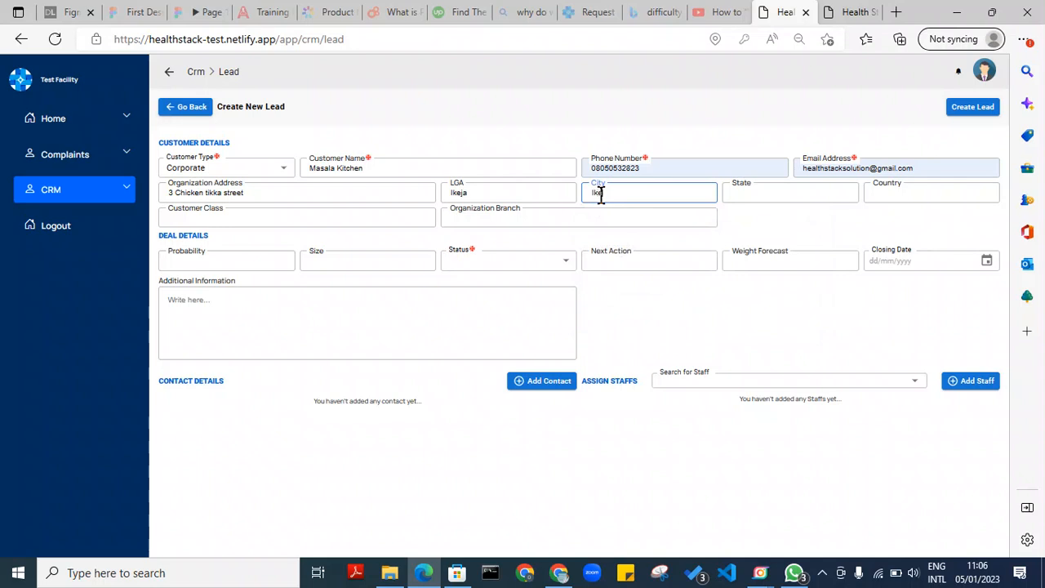
pyautogui.click(726, 196)
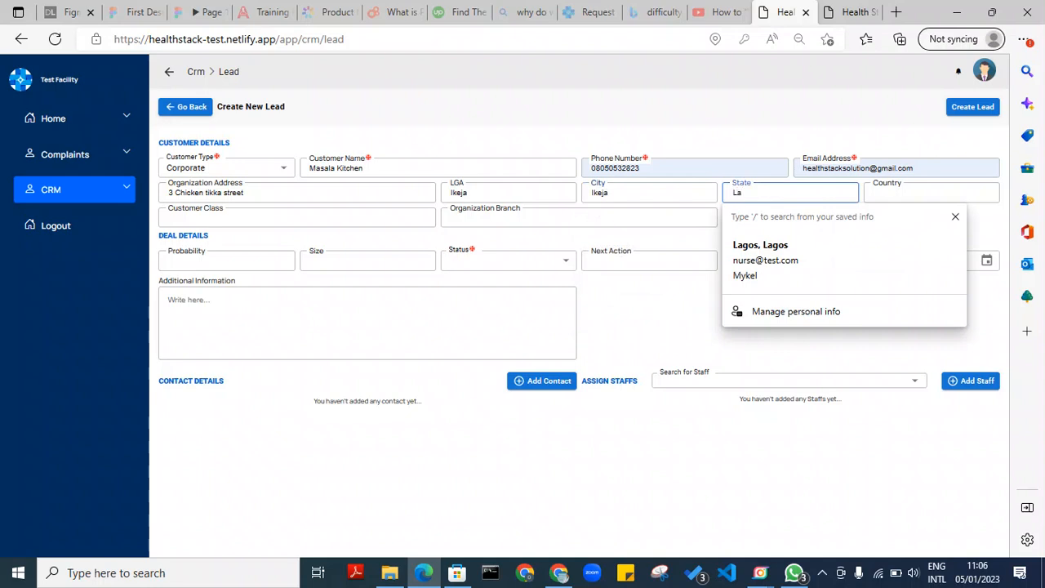
pyautogui.click(870, 193)
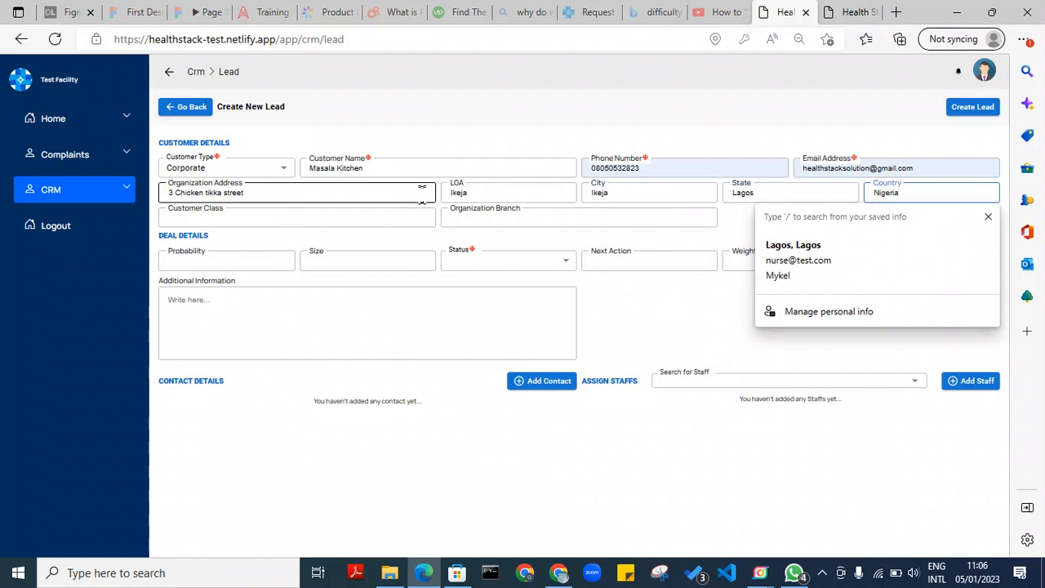
pyautogui.click(326, 217)
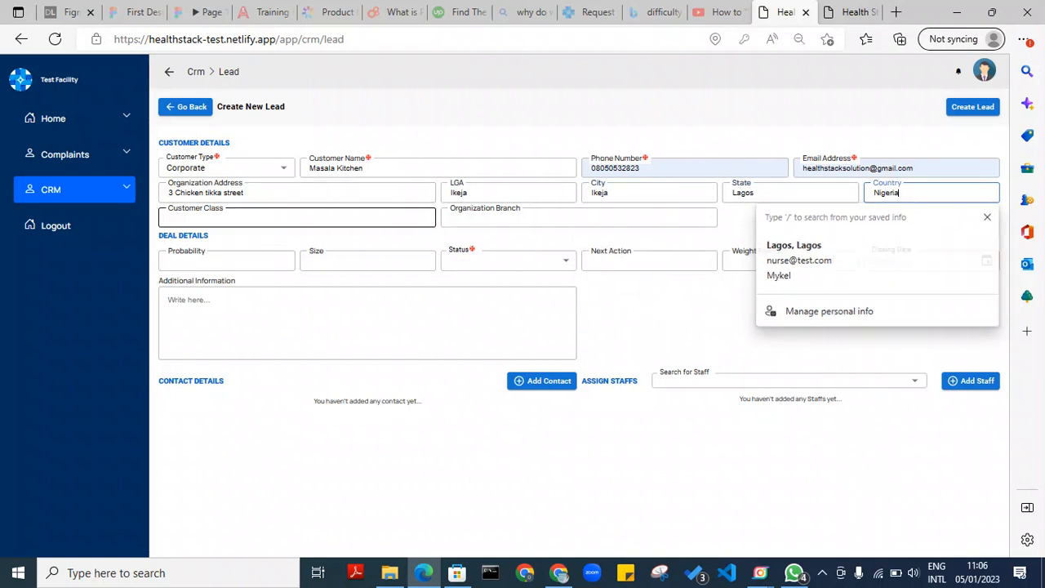
pyautogui.click(449, 219)
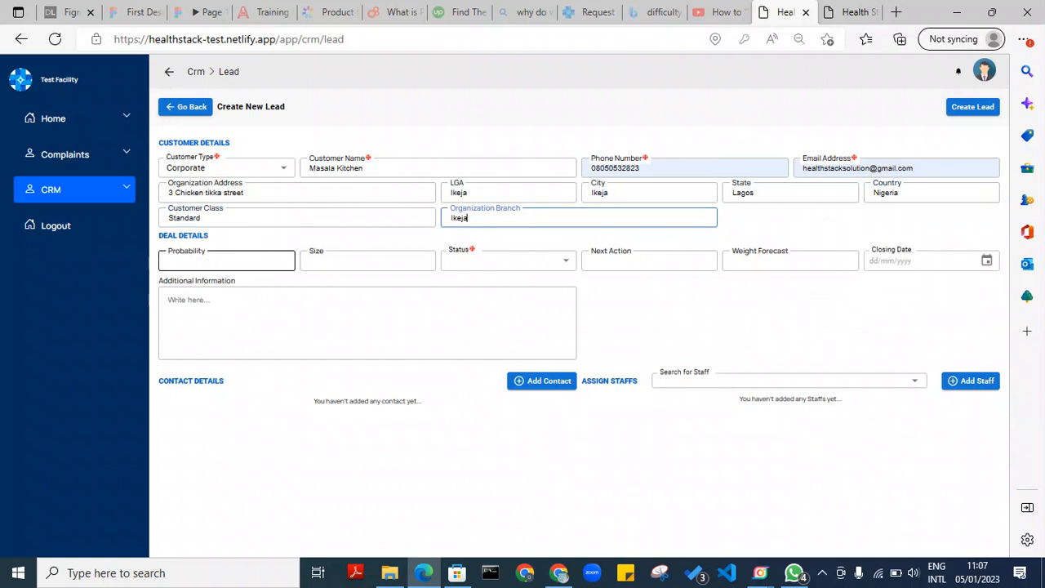
# Set probability 50%, size Medium, status Open, next action Follow up, and weight forecast 50k
pyautogui.click(213, 260)
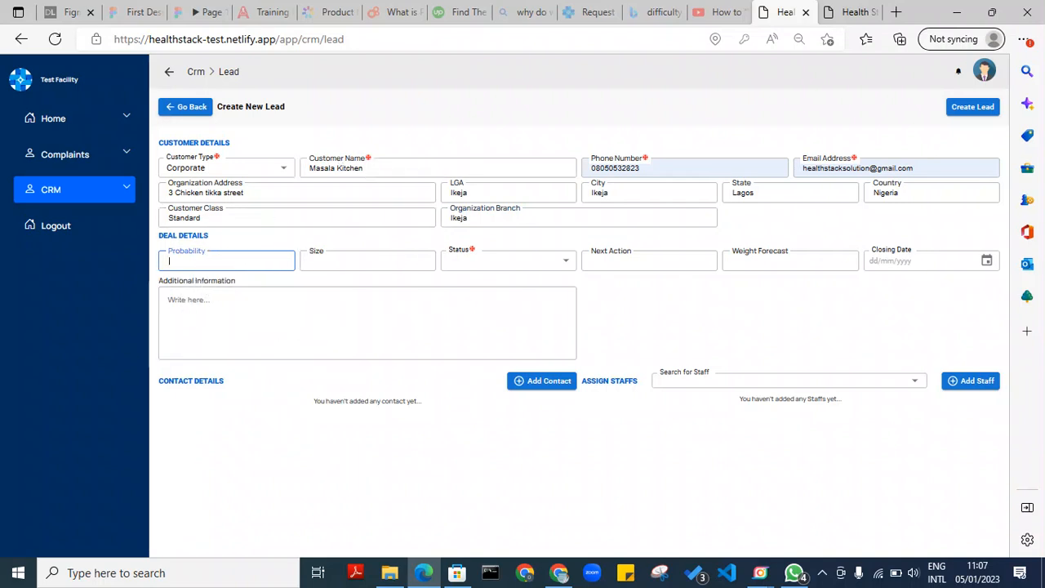
pyautogui.write('50%')
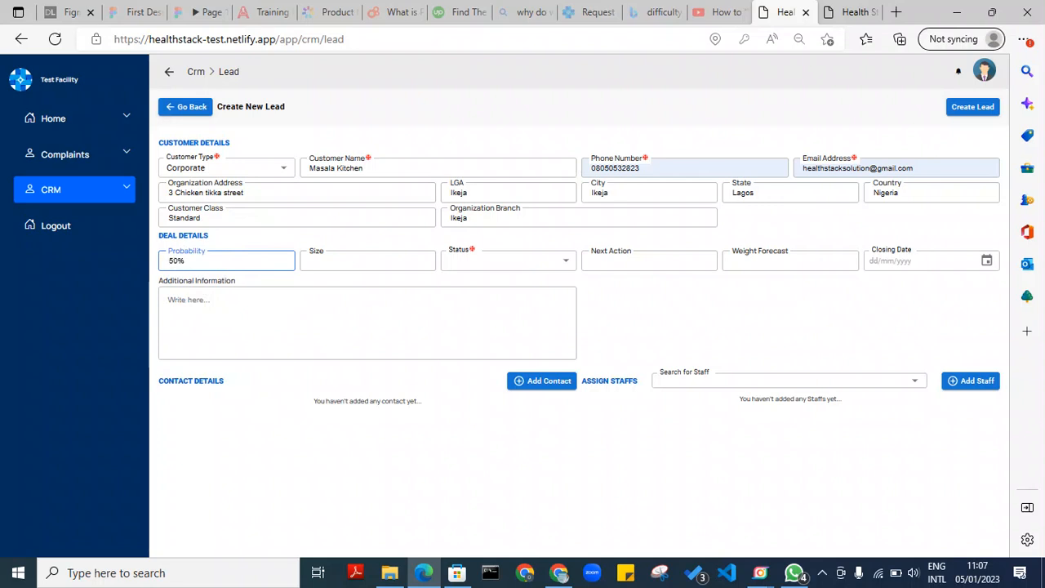
pyautogui.click(335, 264)
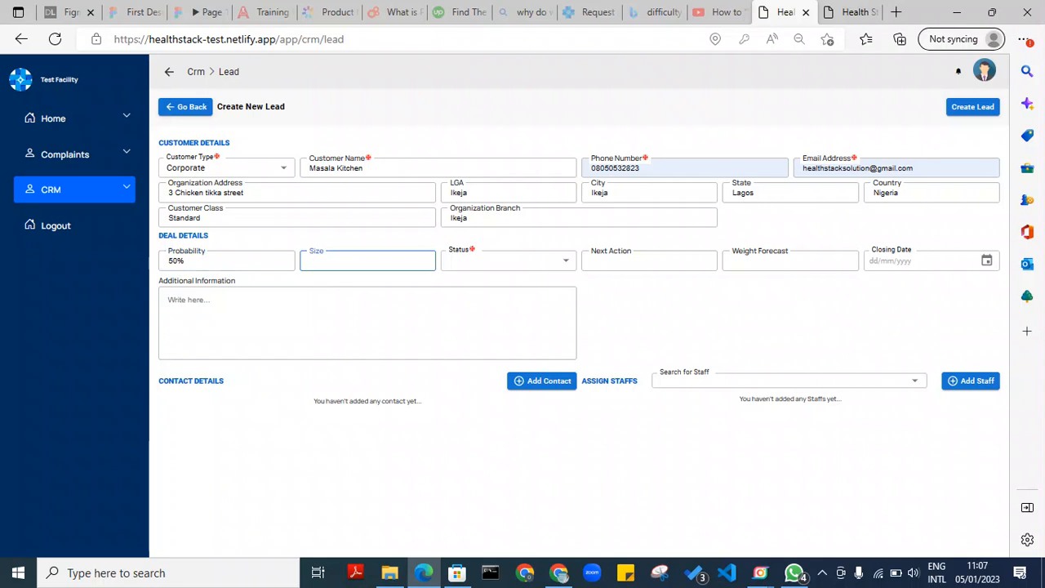
pyautogui.write('Medium')
pyautogui.click(566, 265)
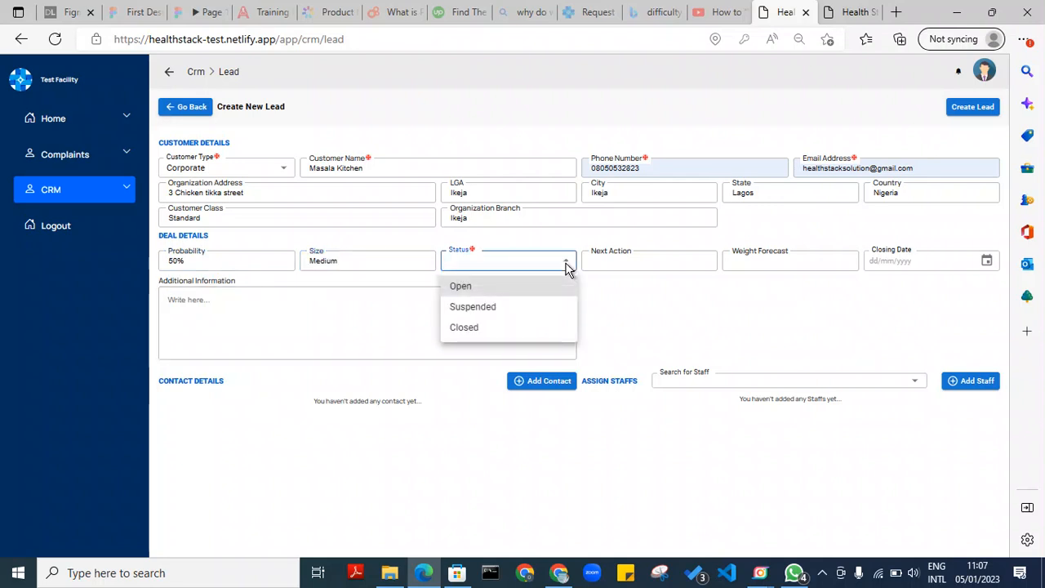
pyautogui.click(531, 293)
pyautogui.click(643, 260)
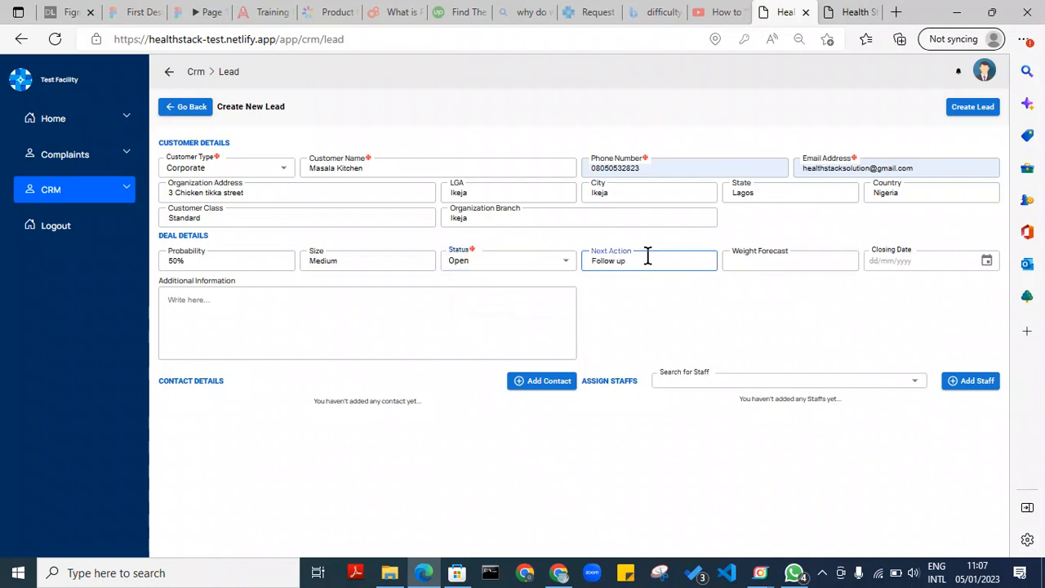
pyautogui.click(777, 265)
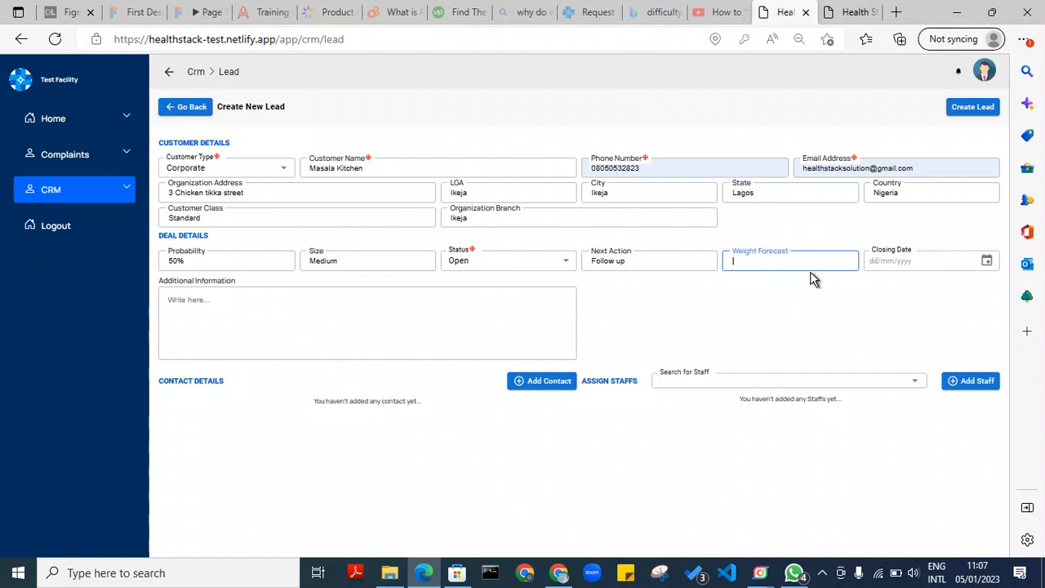
pyautogui.write('50k')
pyautogui.press('Tab')
# Set the lead's closing date to 6 March 2023 (06/03/2023)
pyautogui.click(987, 261)
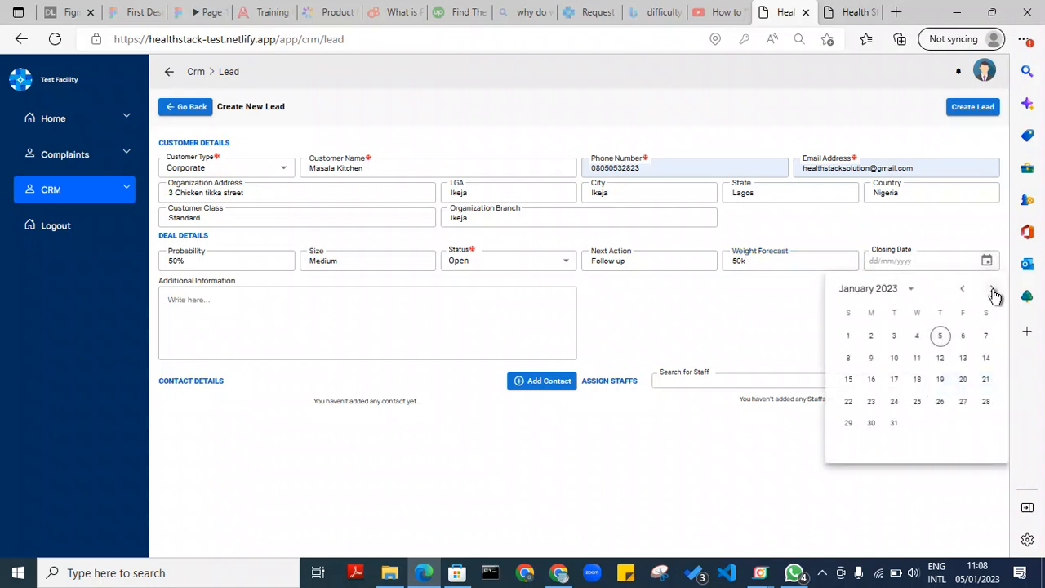
pyautogui.click(994, 292)
pyautogui.click(993, 292)
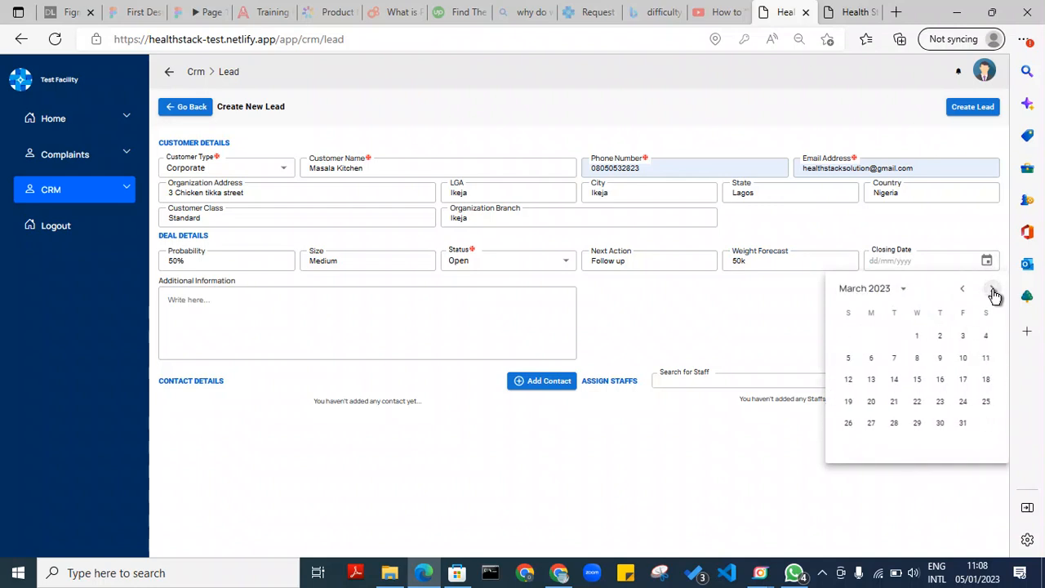
pyautogui.click(870, 359)
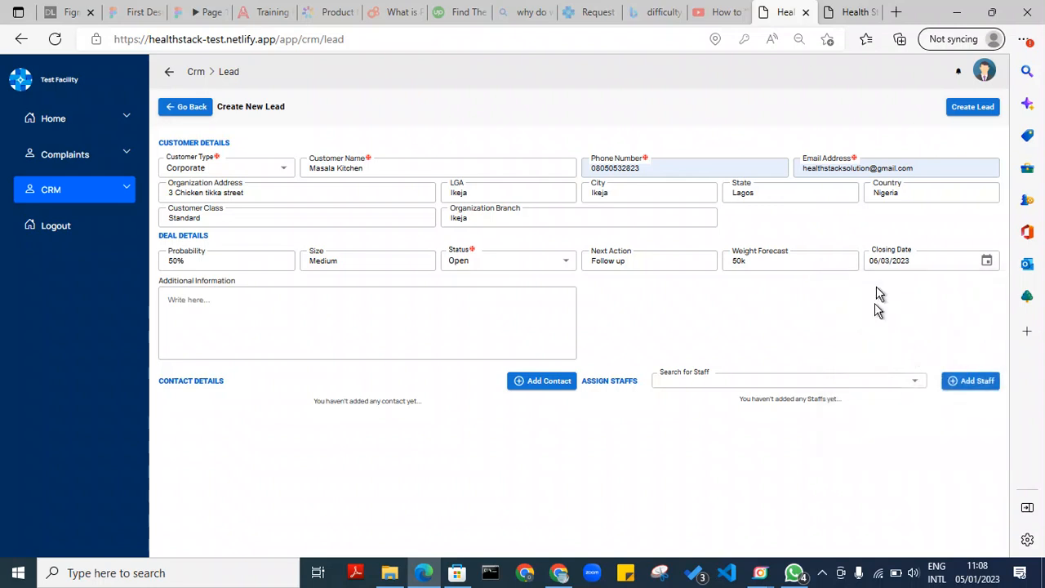
pyautogui.click(761, 265)
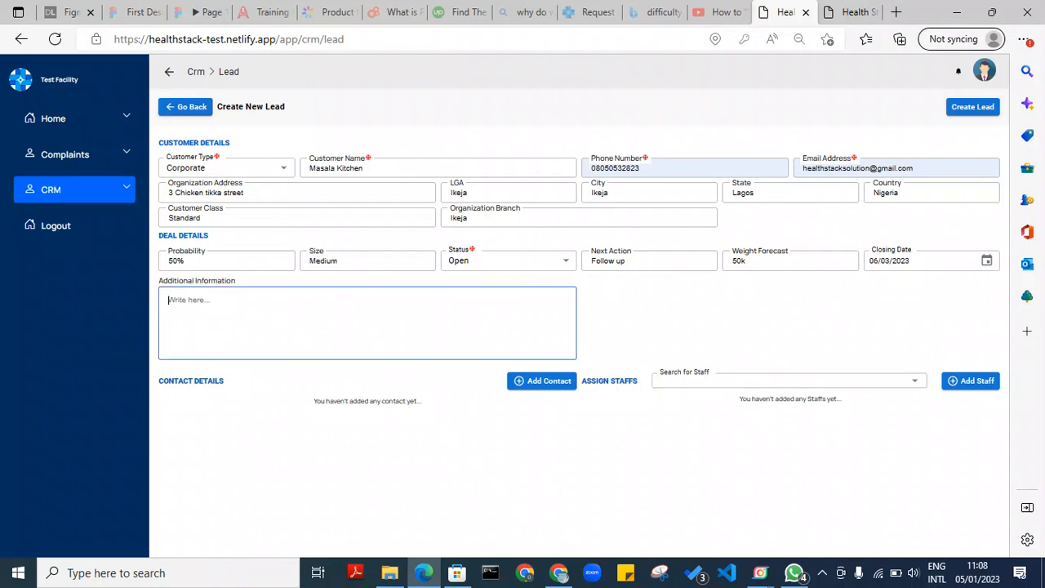
# Enter 'None at the moment' as the lead's additional information
pyautogui.write('None ')
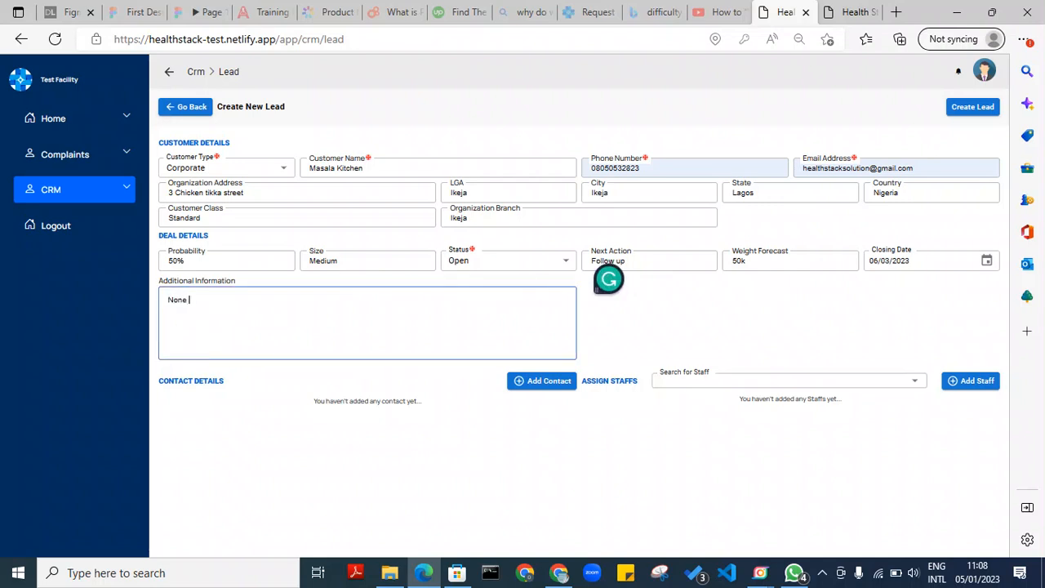
pyautogui.write('at the moment')
pyautogui.moveTo(598, 288); pyautogui.dragTo(1017, 556)
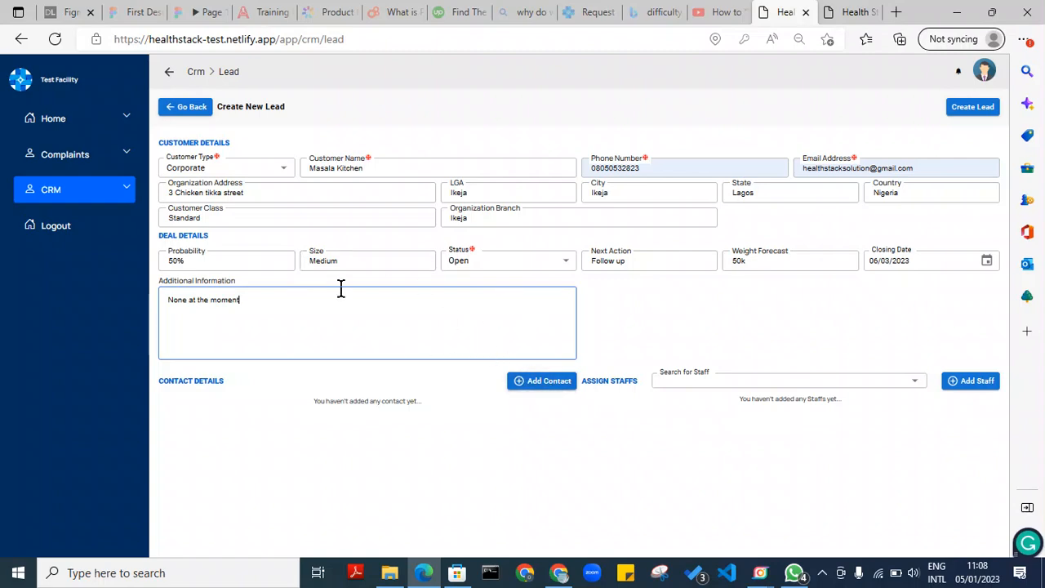
pyautogui.click(554, 385)
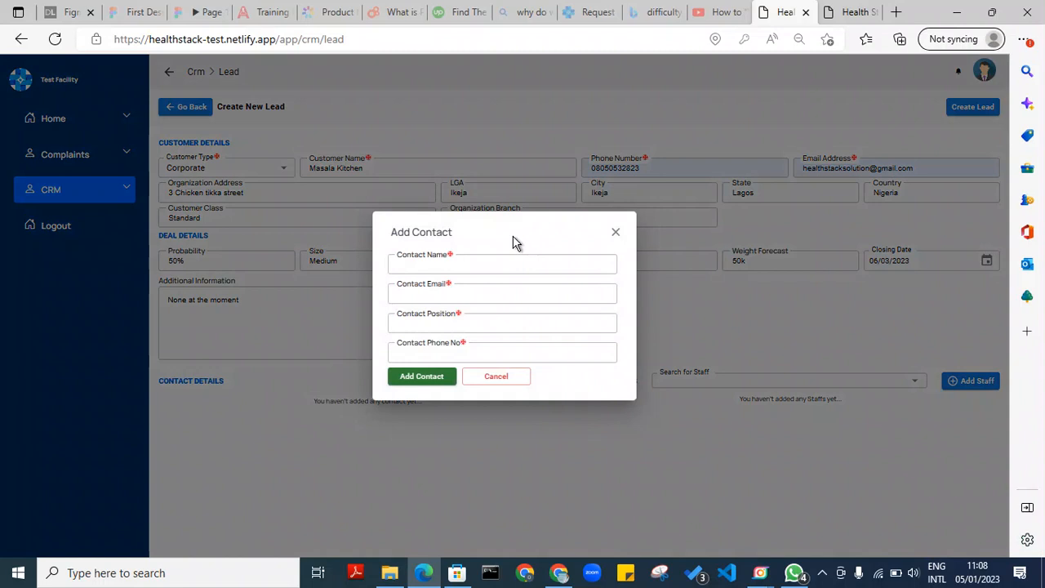
# Add the saved contact with a Masala Kitchen e-mail domain, position Business dev manager, and phone number
pyautogui.click(507, 267)
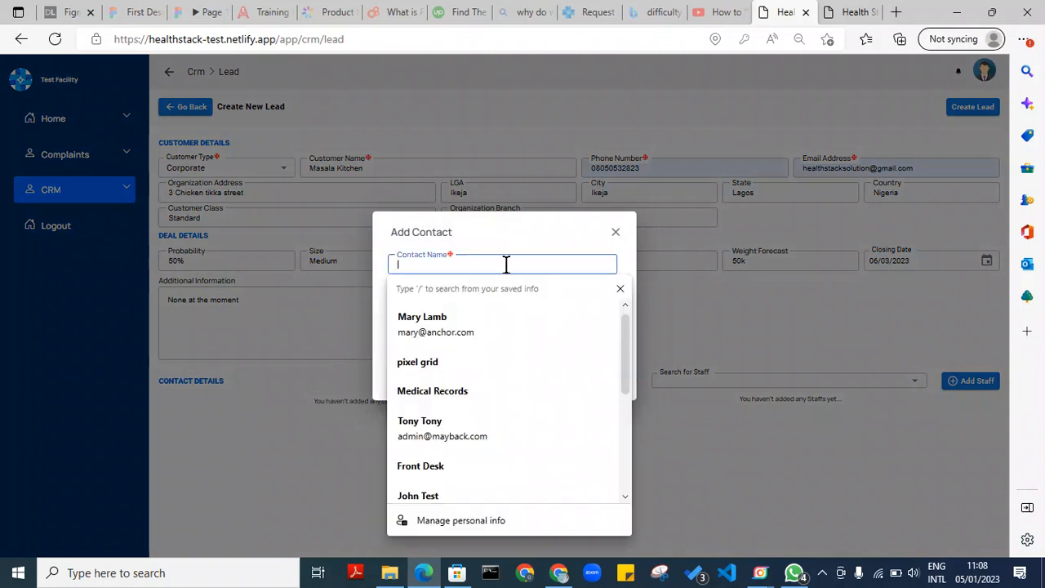
pyautogui.click(496, 319)
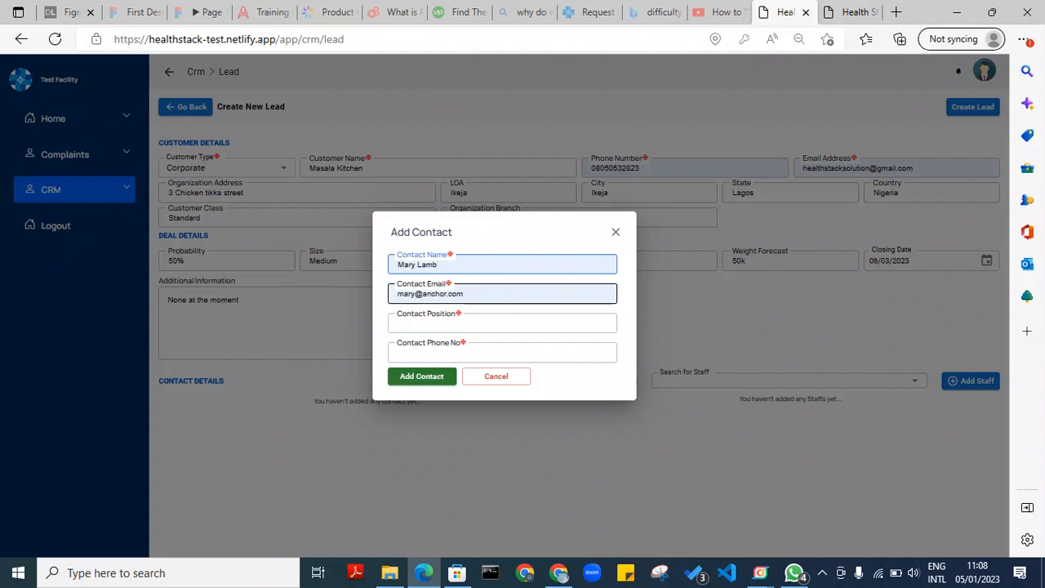
pyautogui.click(443, 293)
pyautogui.doubleClick(432, 293)
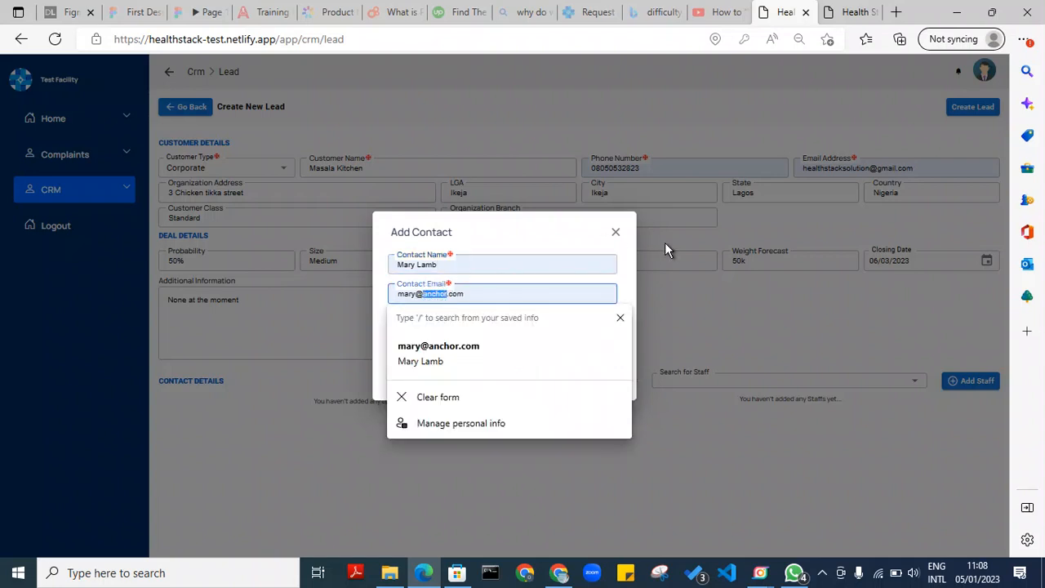
pyautogui.write('masala')
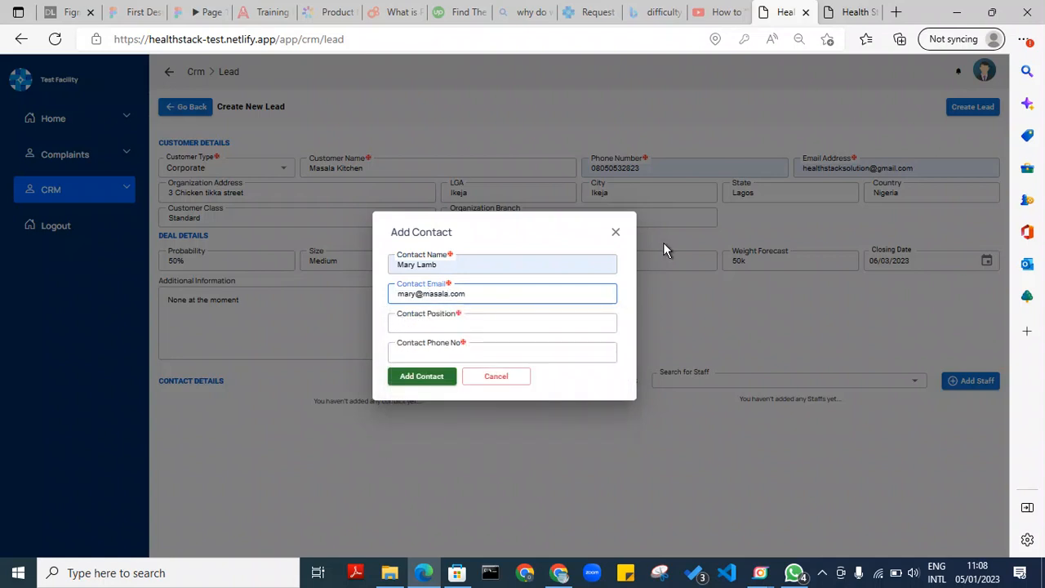
pyautogui.click(471, 323)
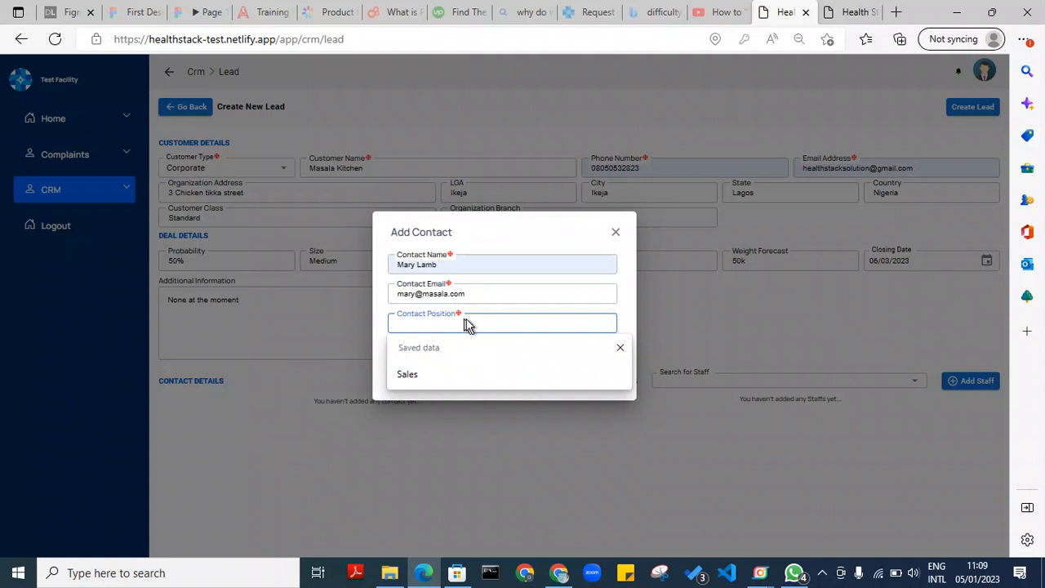
pyautogui.write('Business dev manager')
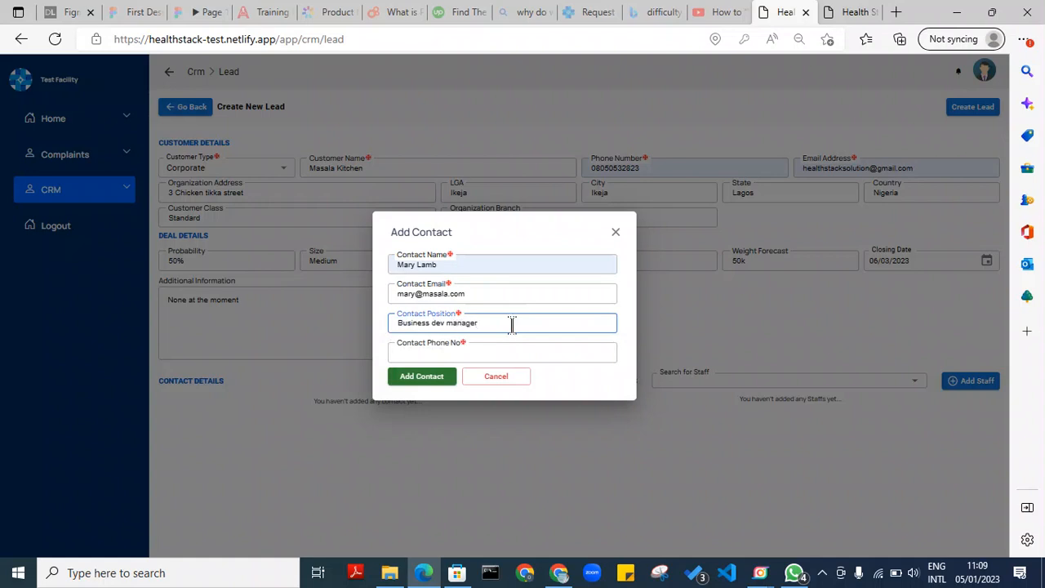
pyautogui.click(501, 350)
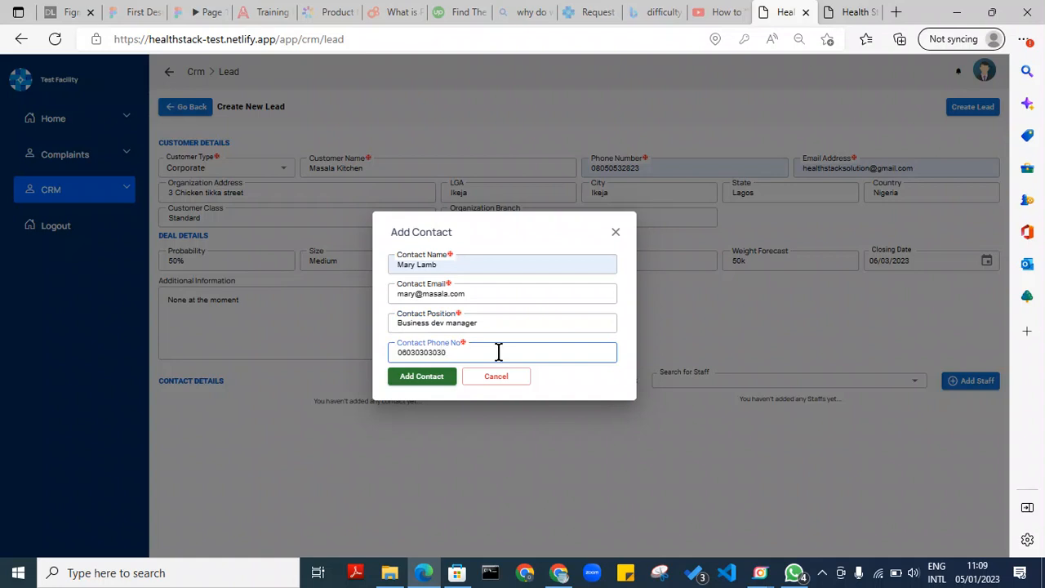
pyautogui.click(444, 379)
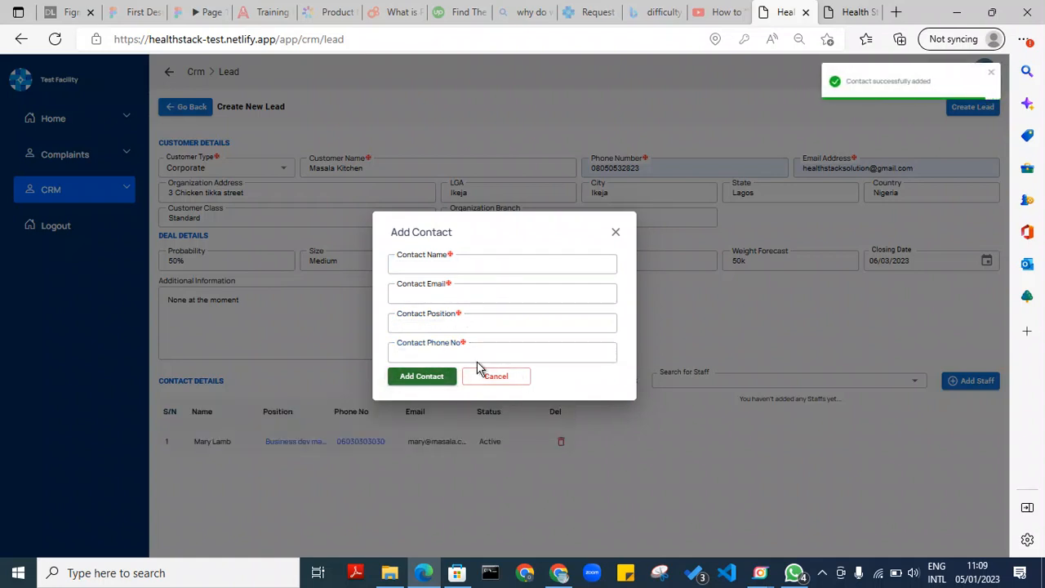
# Add a second contact with name, Masala Kitchen e-mail, position HR and phone number, then close the form
pyautogui.click(443, 265)
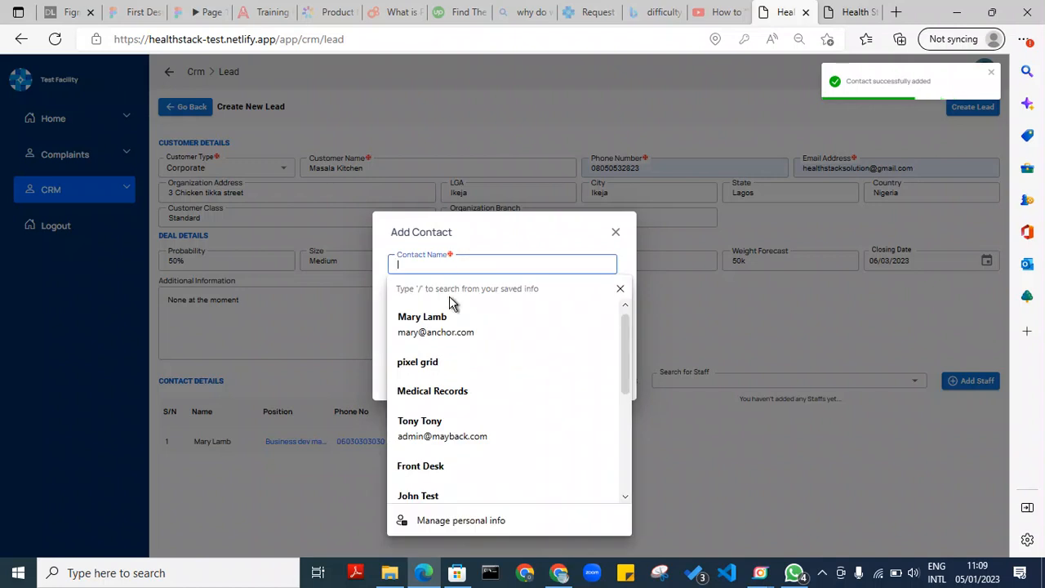
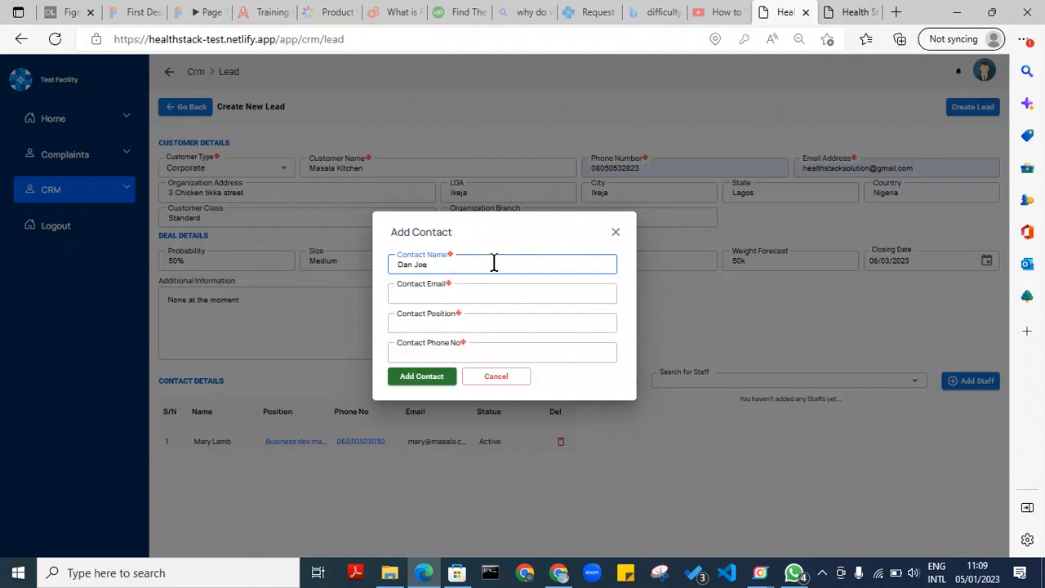
pyautogui.click(477, 294)
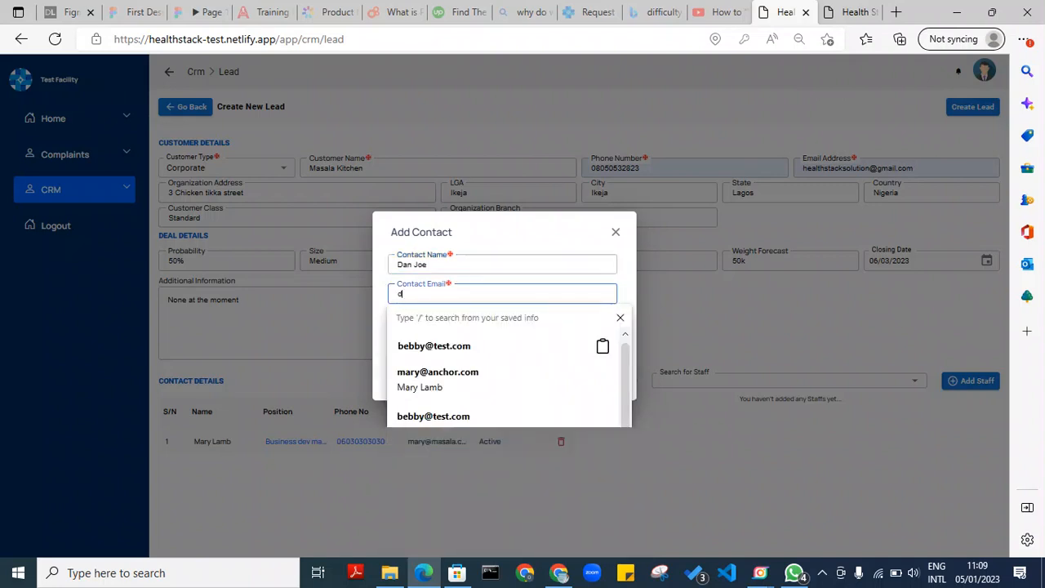
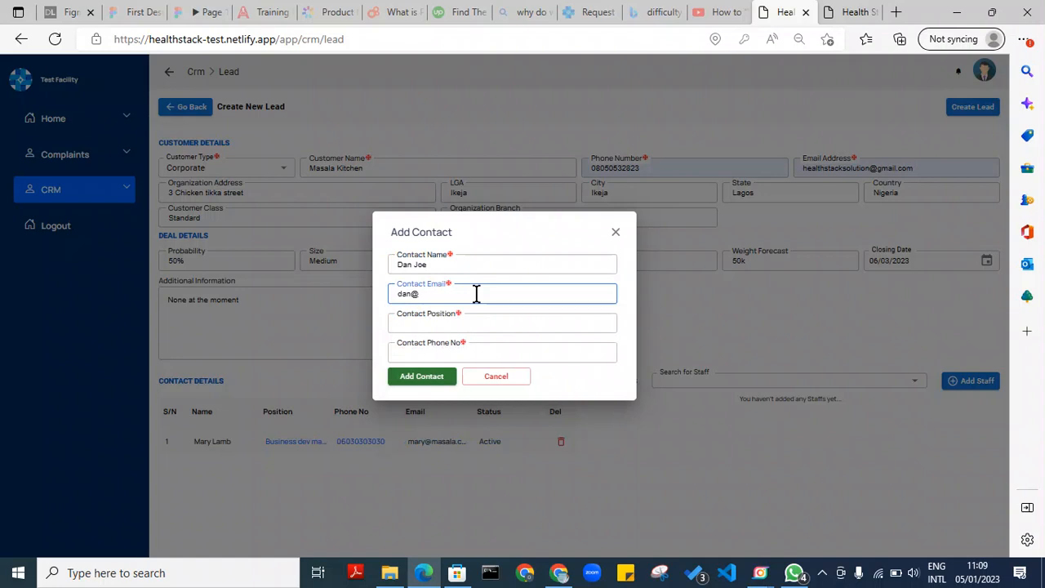
pyautogui.click(467, 323)
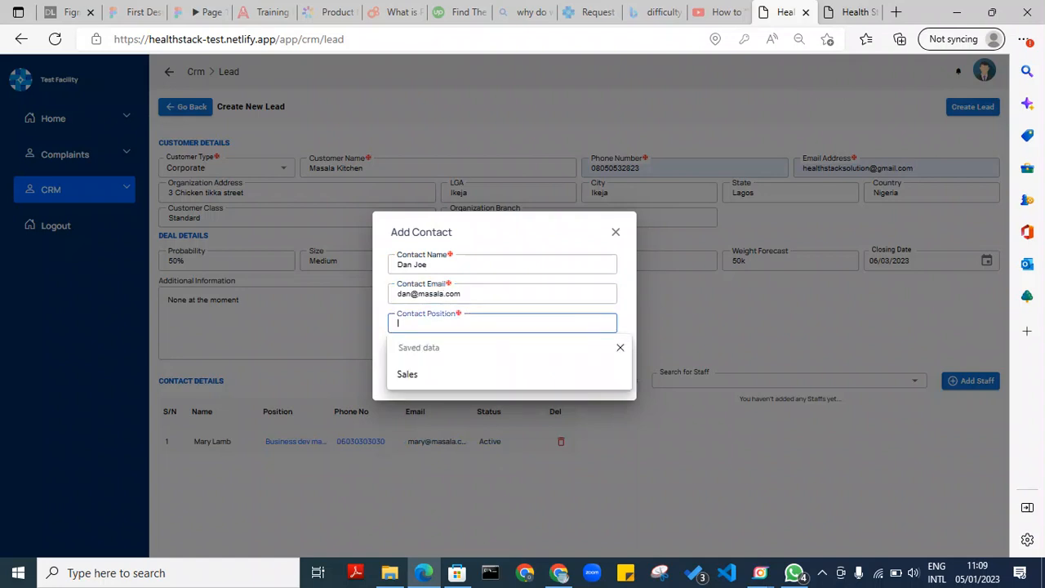
pyautogui.write('HR')
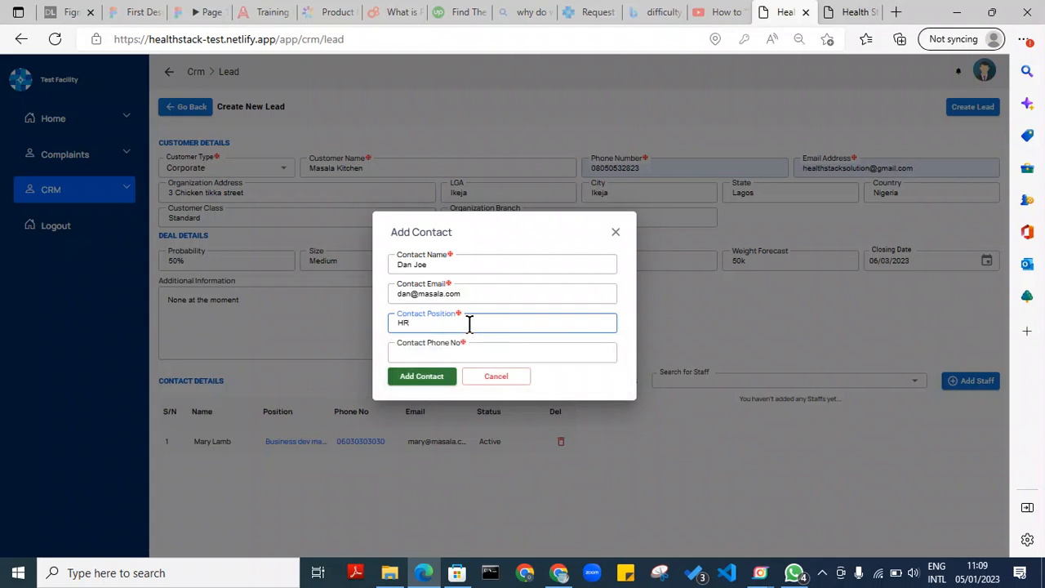
pyautogui.click(467, 349)
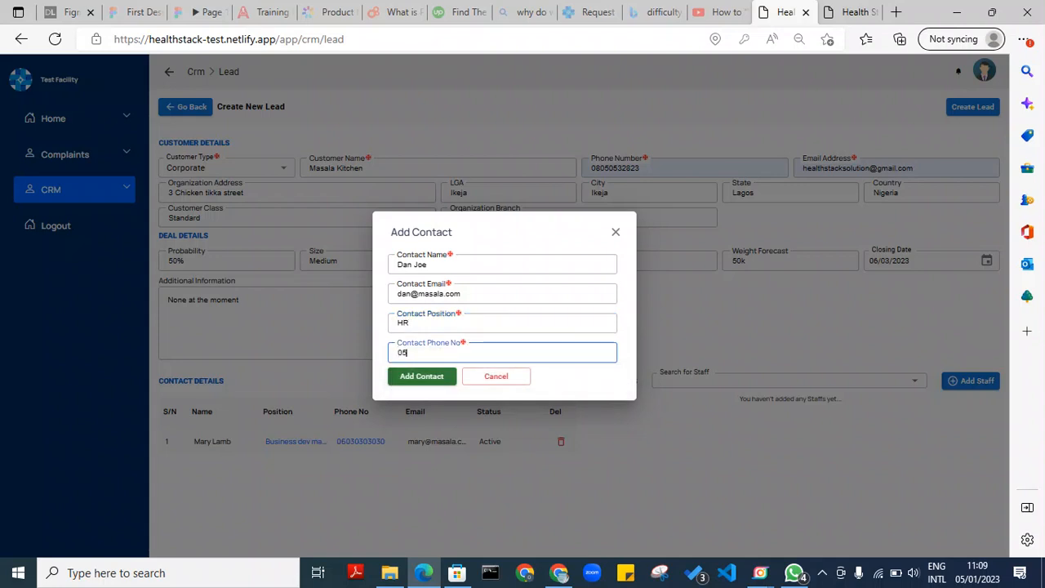
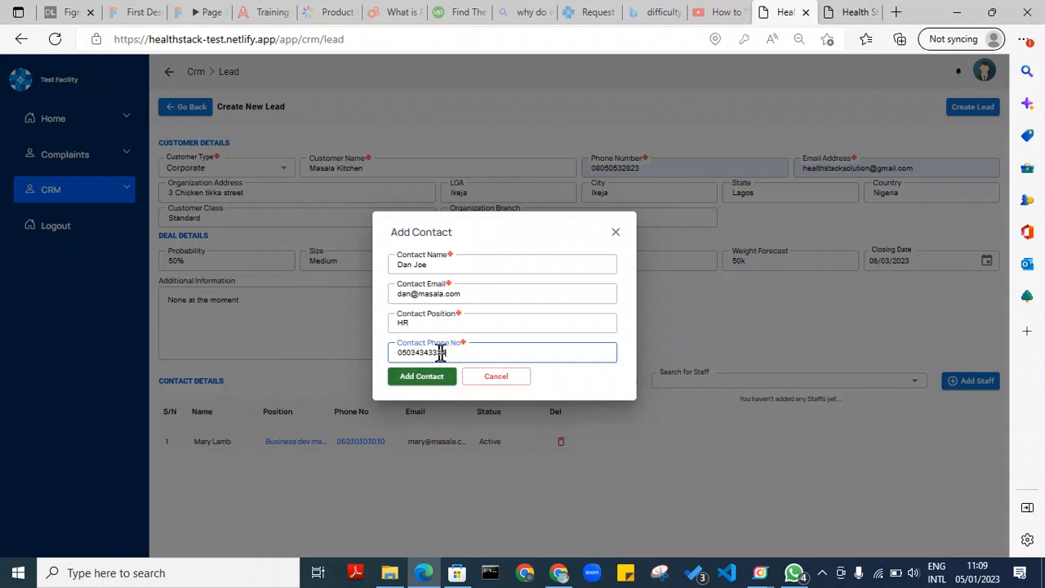
pyautogui.click(427, 377)
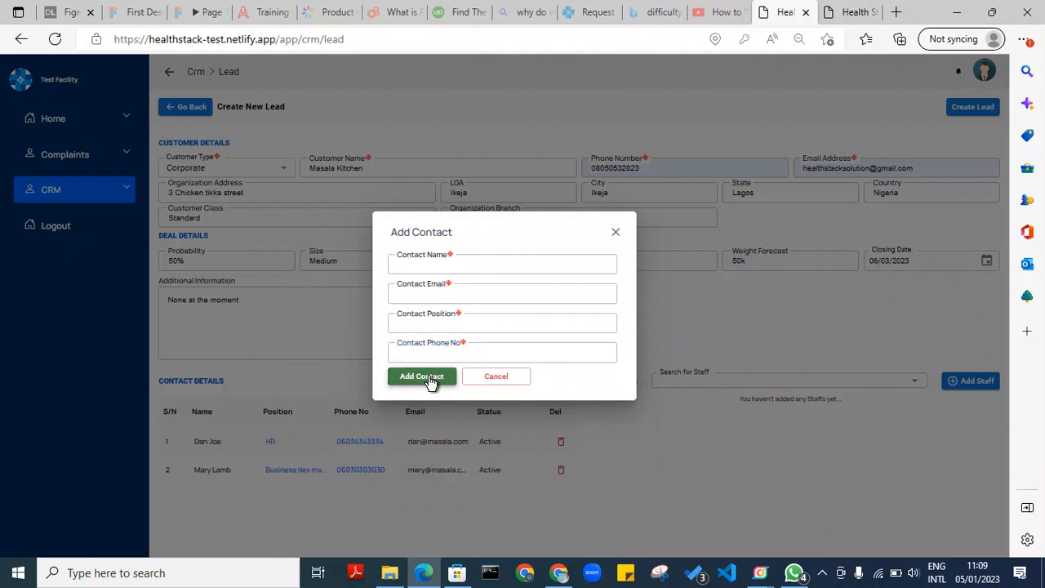
pyautogui.click(616, 233)
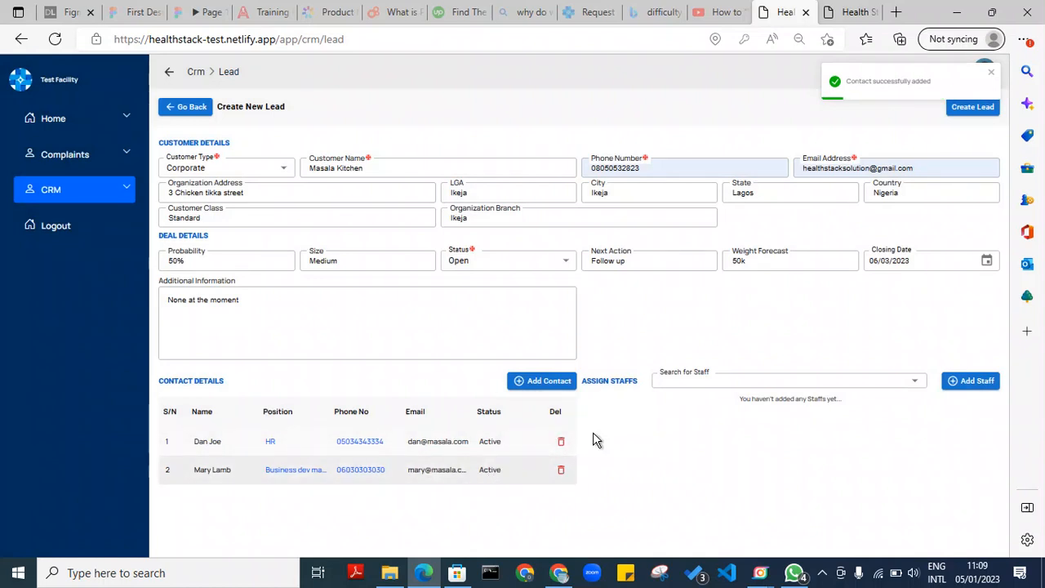
# Search for the staff member by name and assign the Sales department match to the lead
pyautogui.click(770, 377)
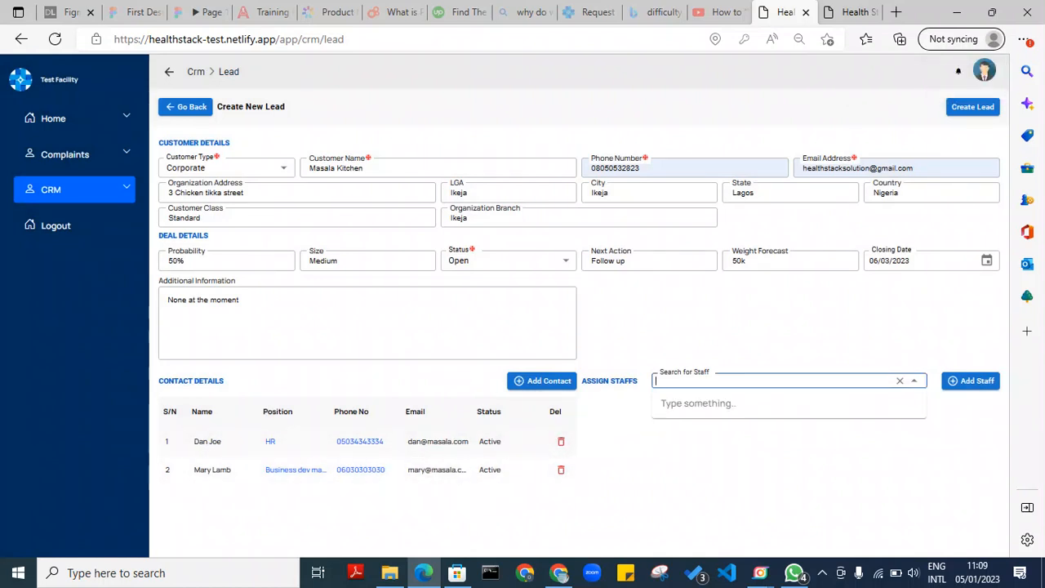
pyautogui.write('M')
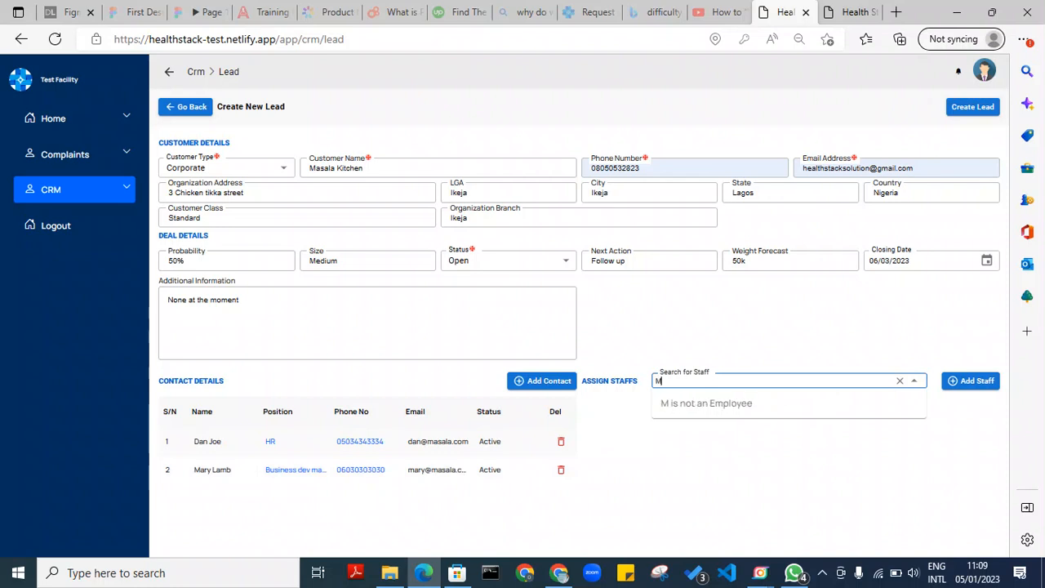
pyautogui.write('ary')
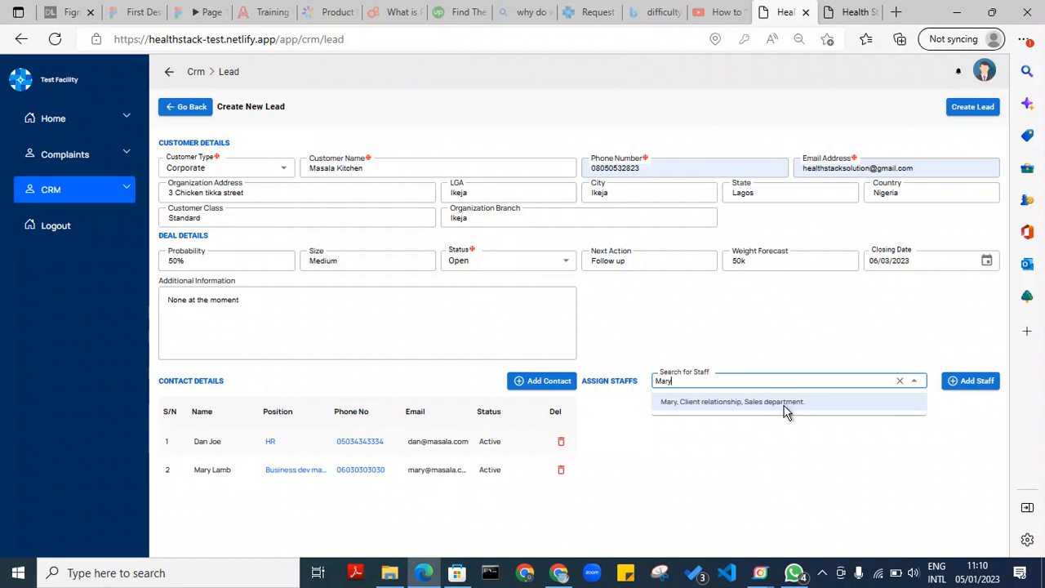
pyautogui.click(782, 405)
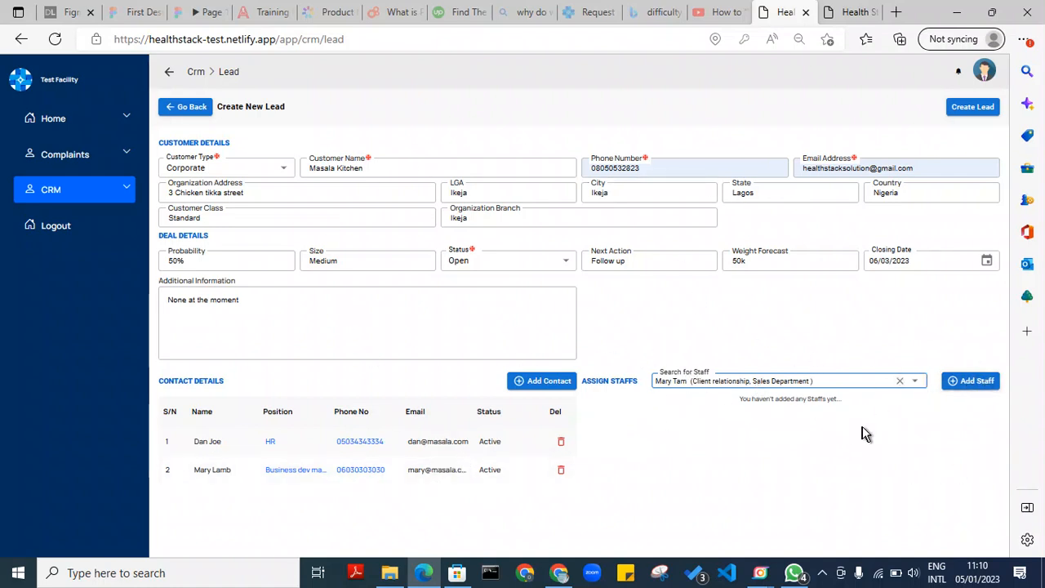
pyautogui.click(979, 387)
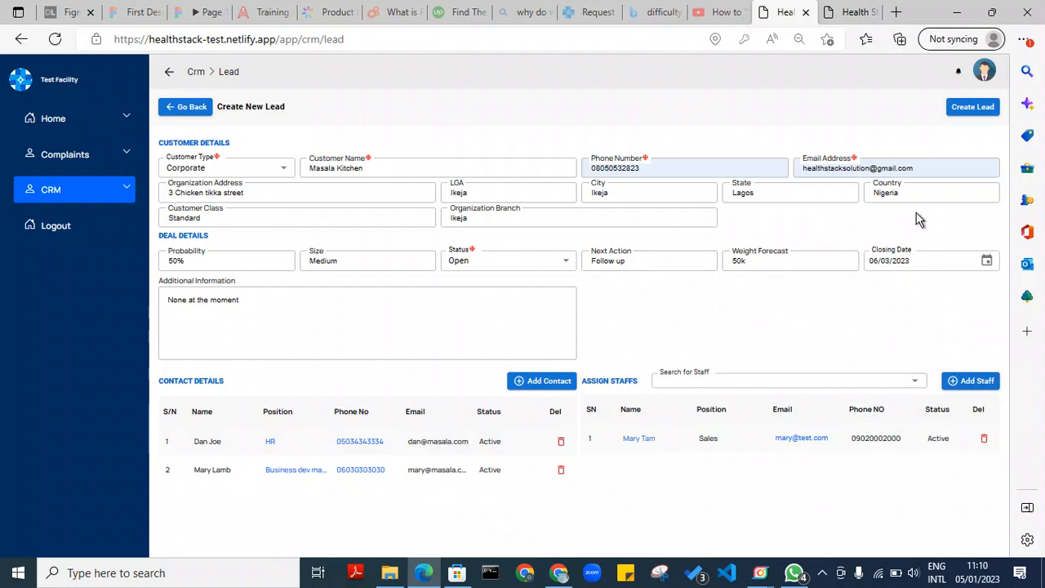
# Save the new lead and return to the leads list
pyautogui.click(971, 113)
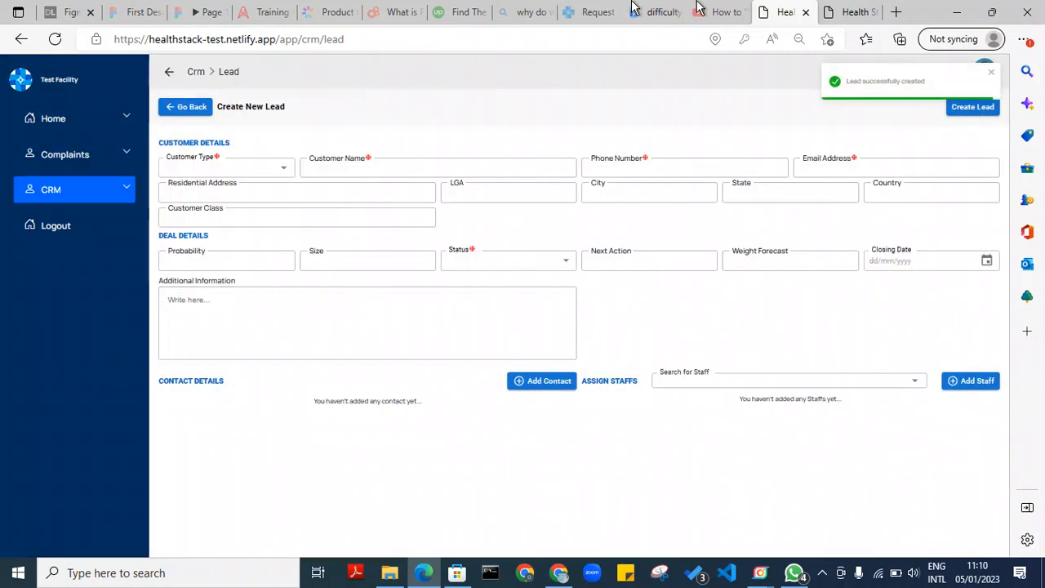
pyautogui.click(186, 107)
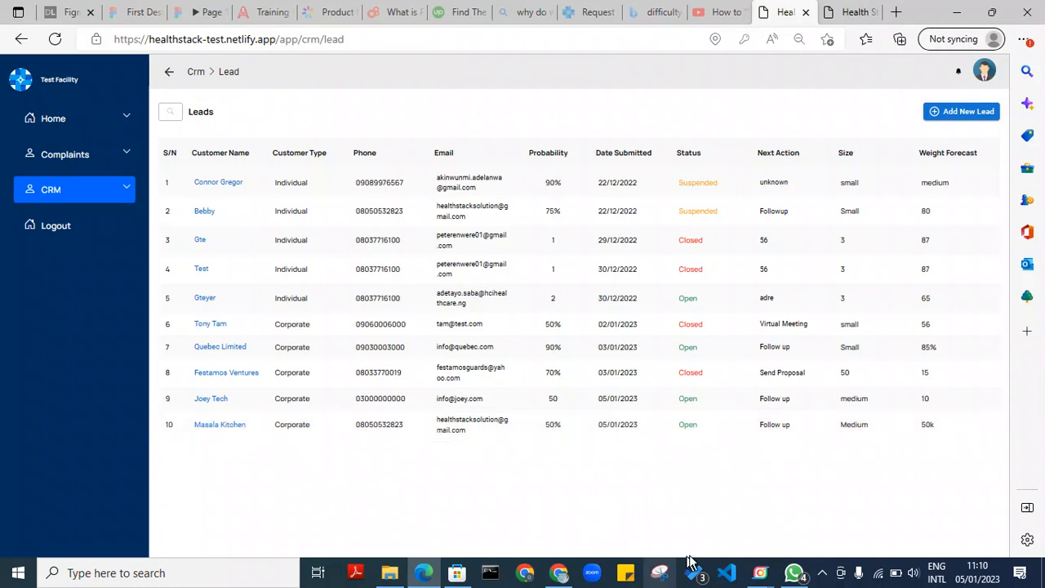
pyautogui.click(761, 576)
pyautogui.click(724, 506)
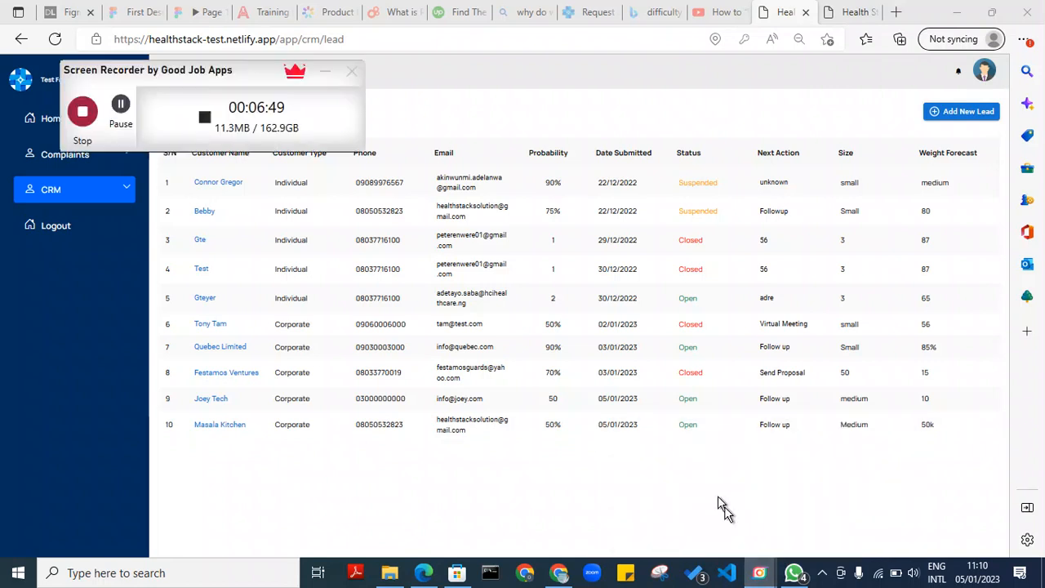
pyautogui.click(122, 104)
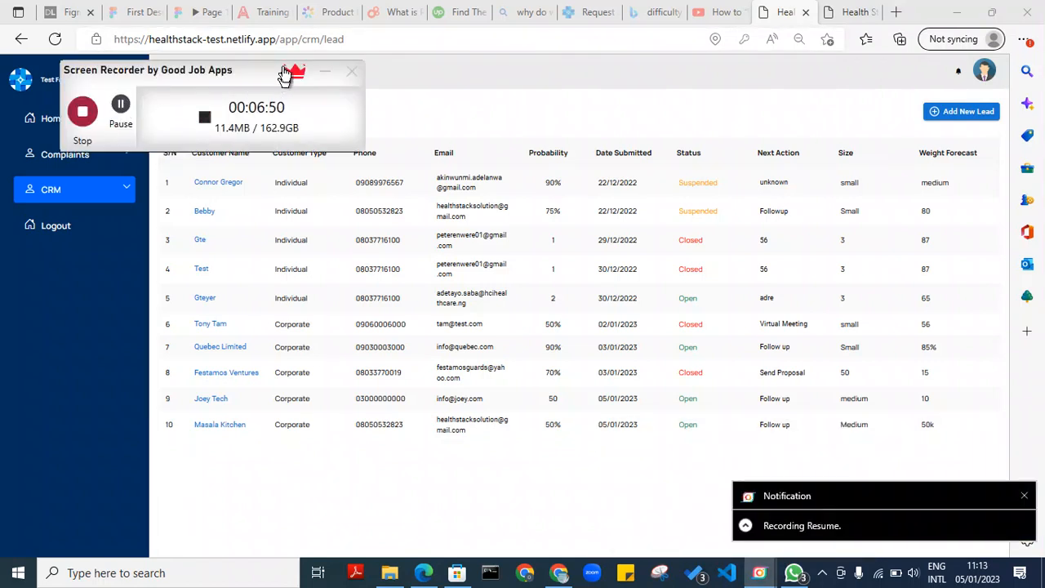
pyautogui.click(325, 71)
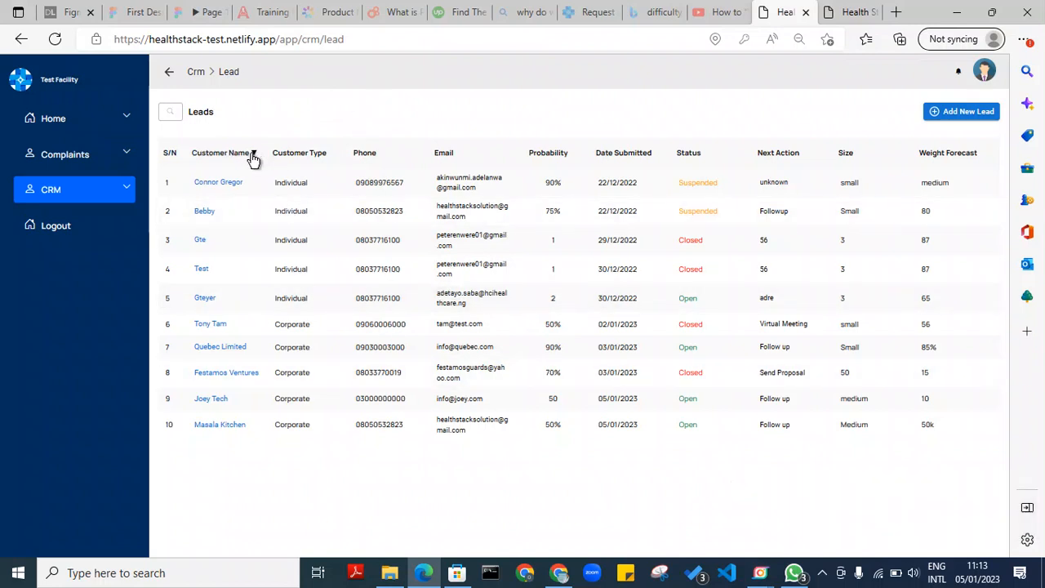
# Sort leads by customer type, phone, e-mail, probability, then Date Submitted, and open Masala Kitchen
pyautogui.click(330, 155)
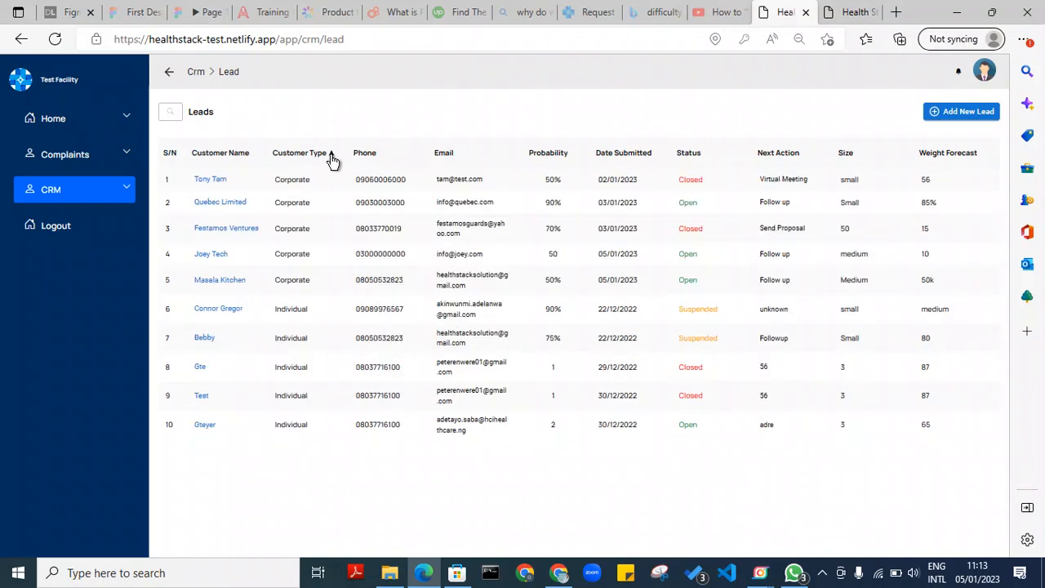
pyautogui.click(381, 156)
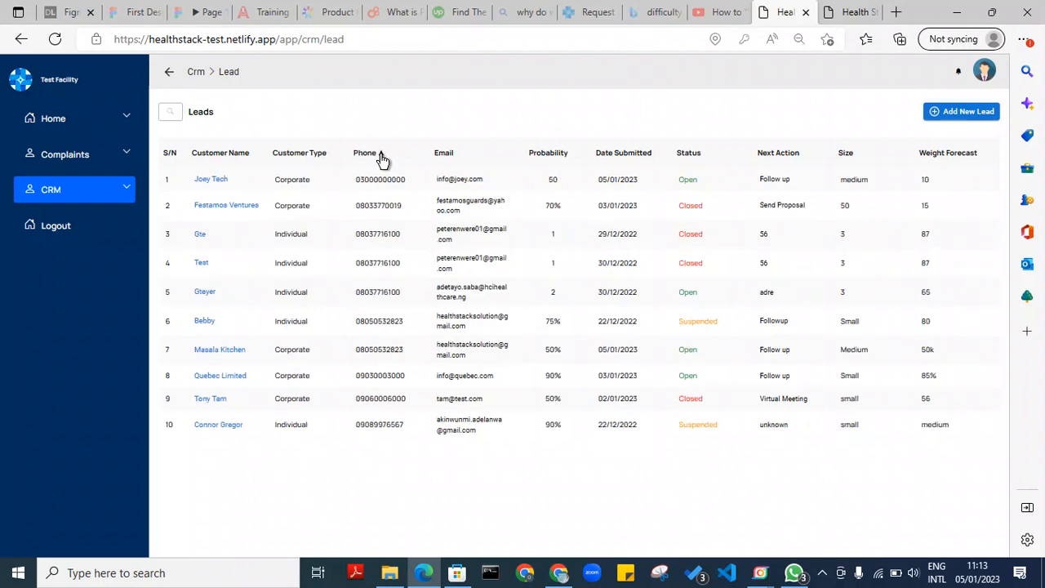
pyautogui.click(380, 157)
pyautogui.click(458, 155)
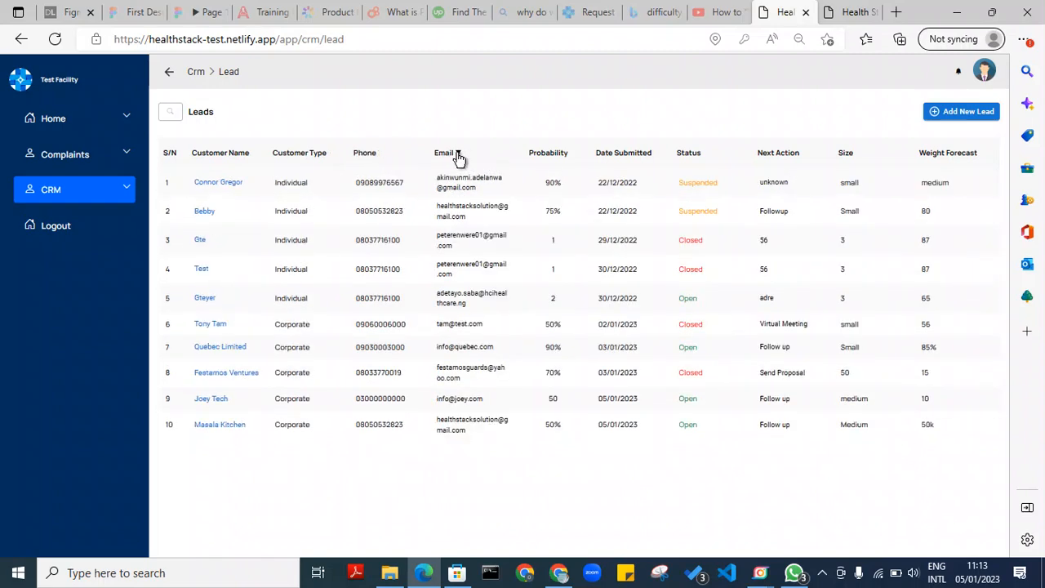
pyautogui.click(571, 155)
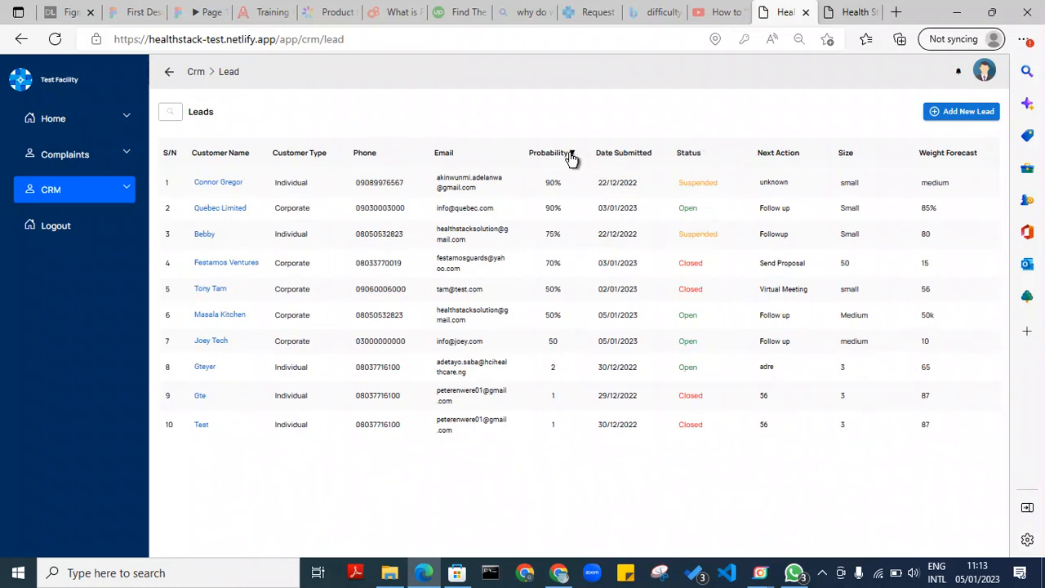
pyautogui.click(571, 155)
pyautogui.click(658, 157)
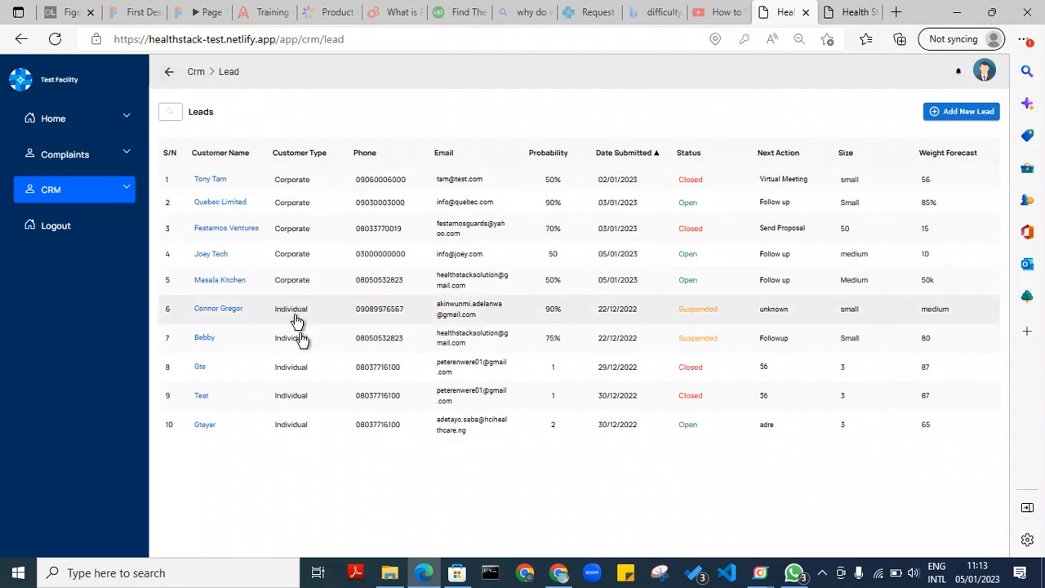
pyautogui.click(302, 288)
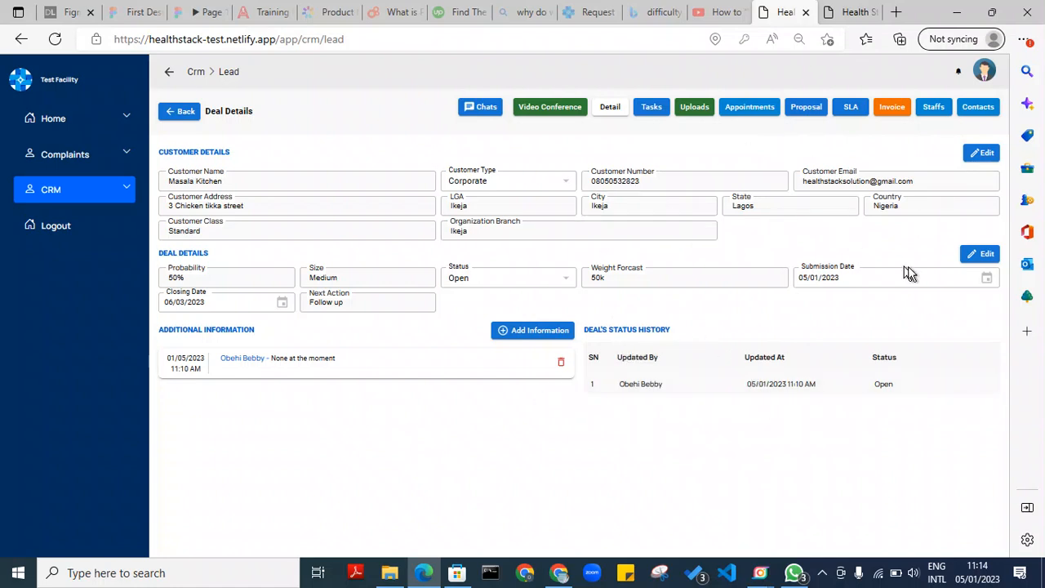
pyautogui.click(984, 154)
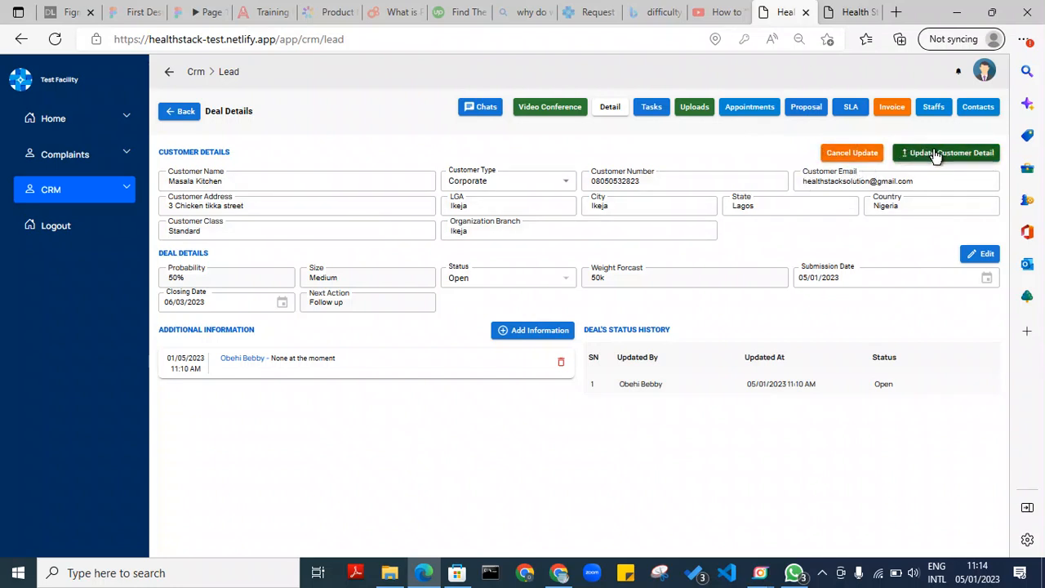
pyautogui.click(864, 159)
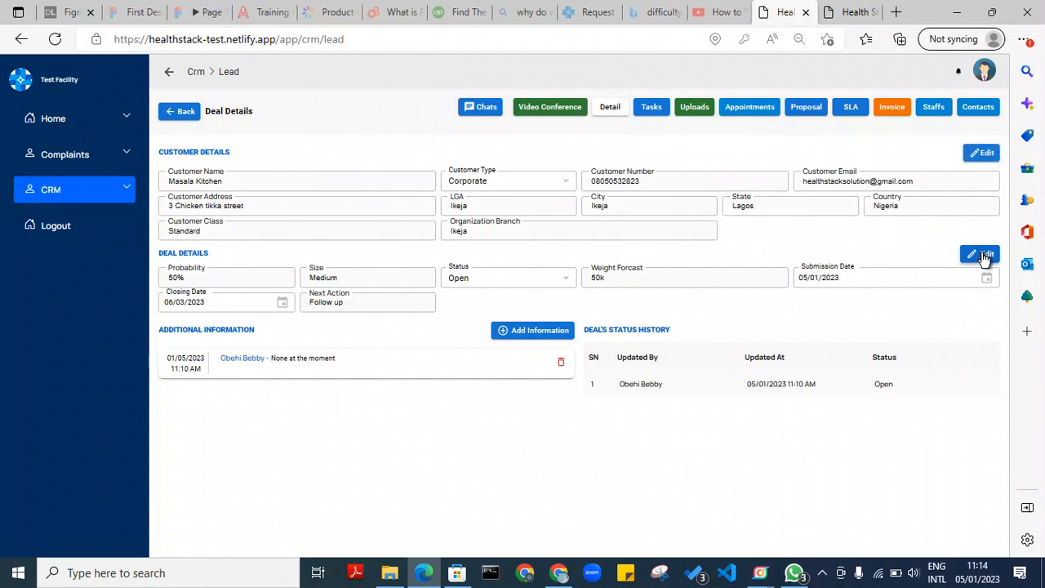
pyautogui.click(983, 255)
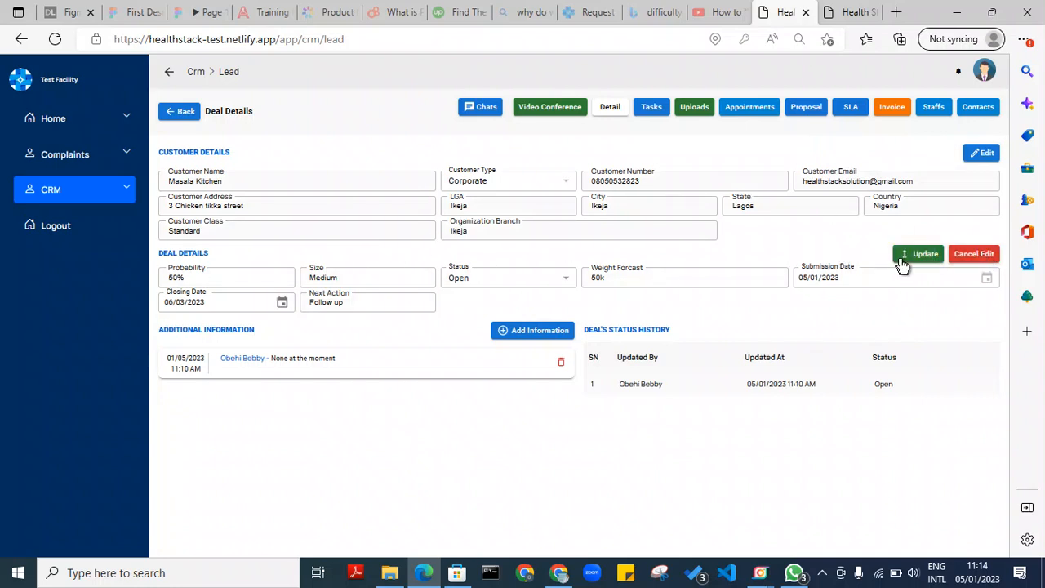
pyautogui.click(966, 258)
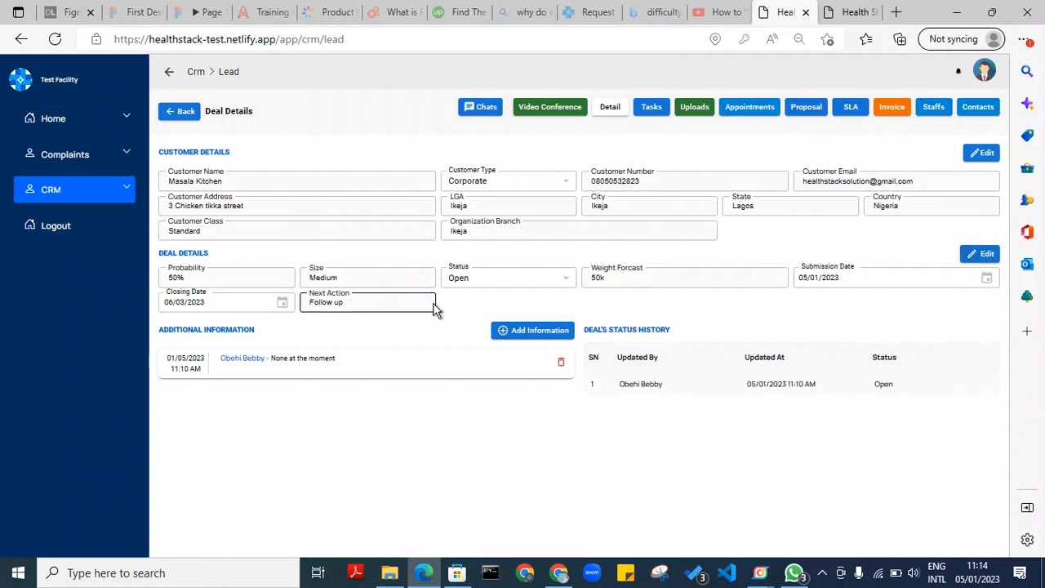
# Save 'There is still no additional info' as a new additional-information note and close the dialog
pyautogui.click(554, 332)
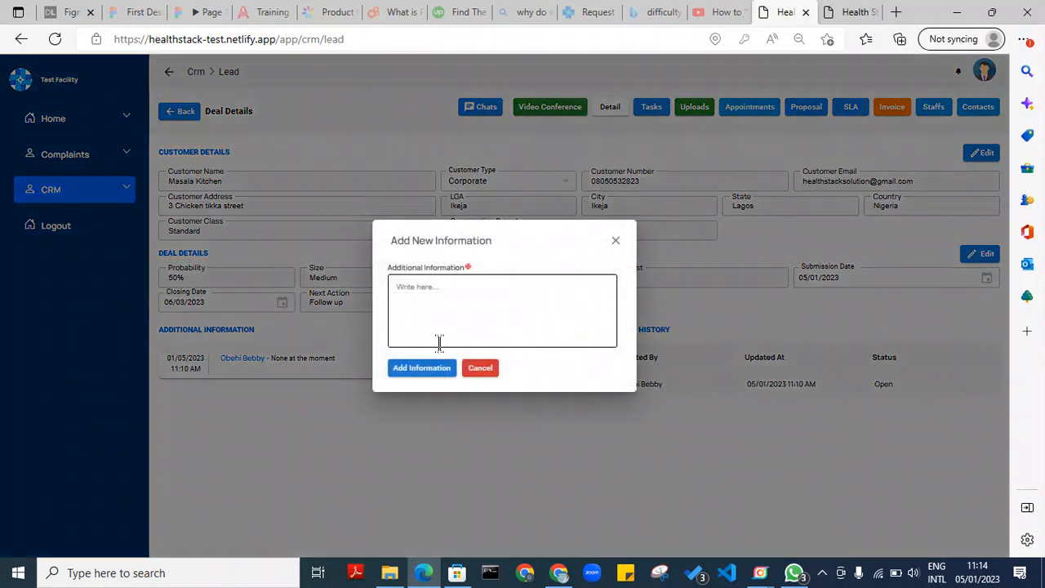
pyautogui.click(440, 342)
pyautogui.write('T')
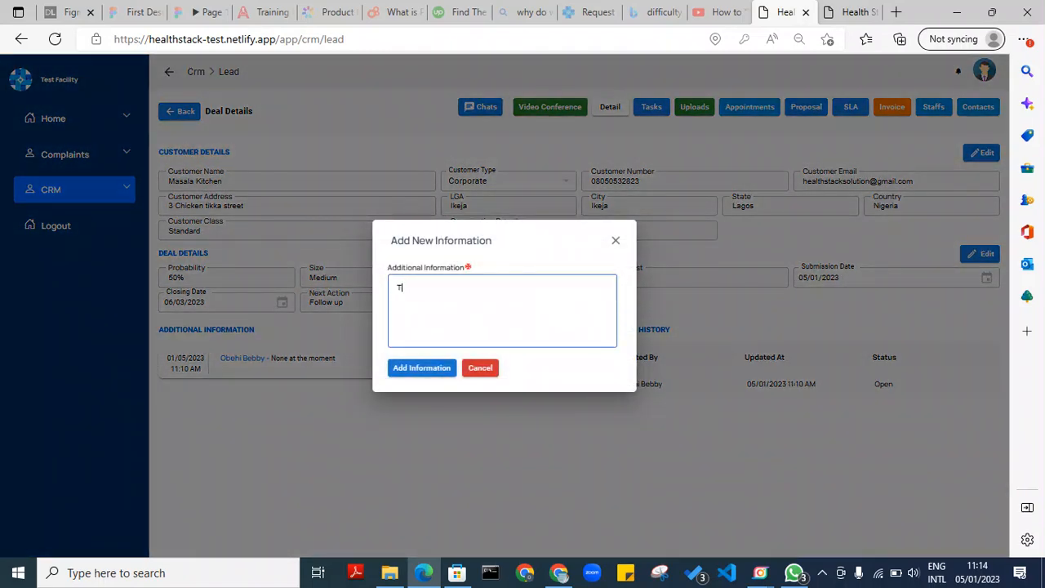
pyautogui.write('here is still no additional info')
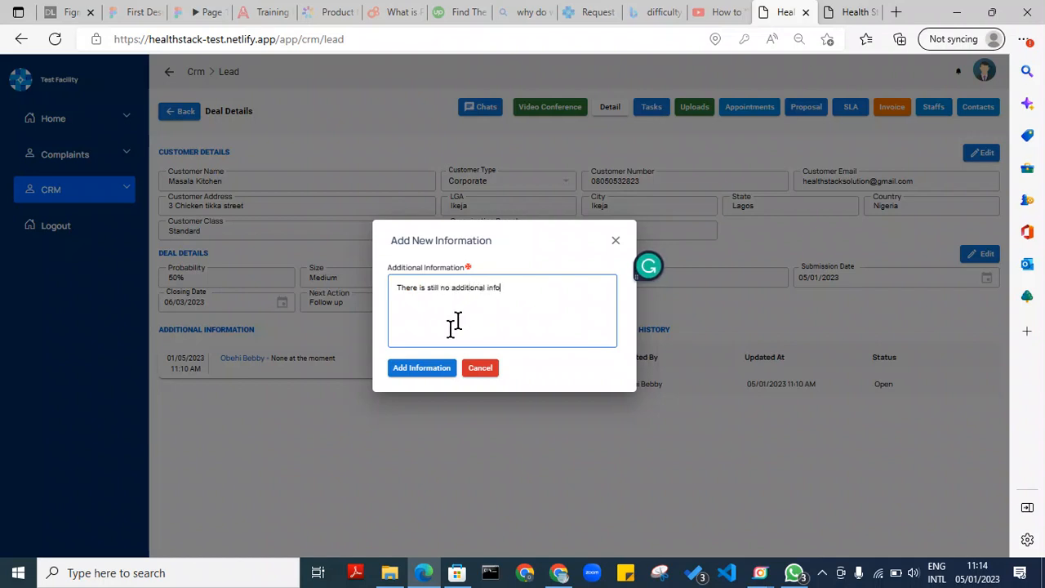
pyautogui.click(400, 372)
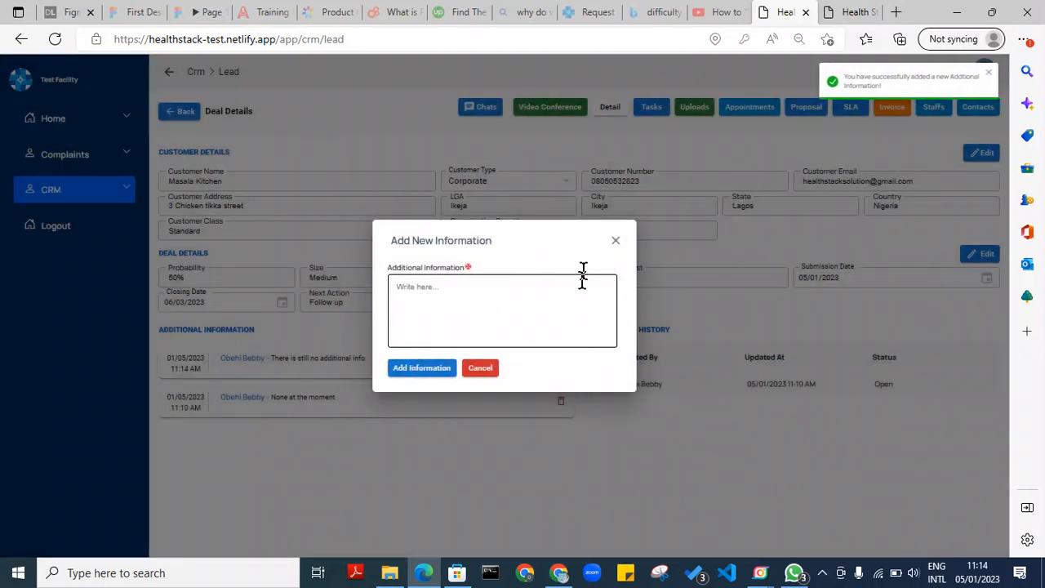
pyautogui.click(615, 240)
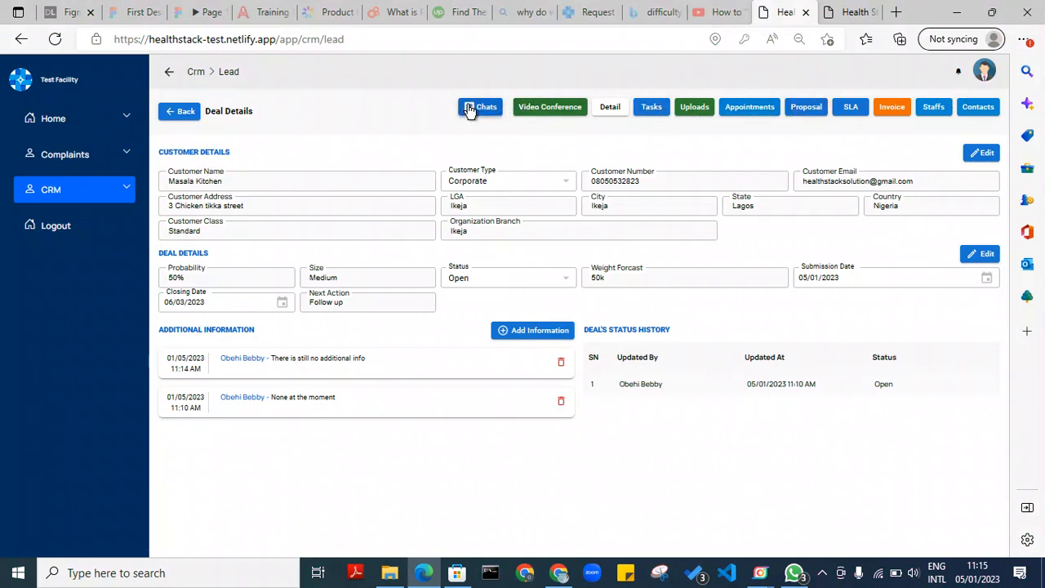
# Start a new task for Masala Kitchen and assign it to the Sales Department employee
pyautogui.click(652, 109)
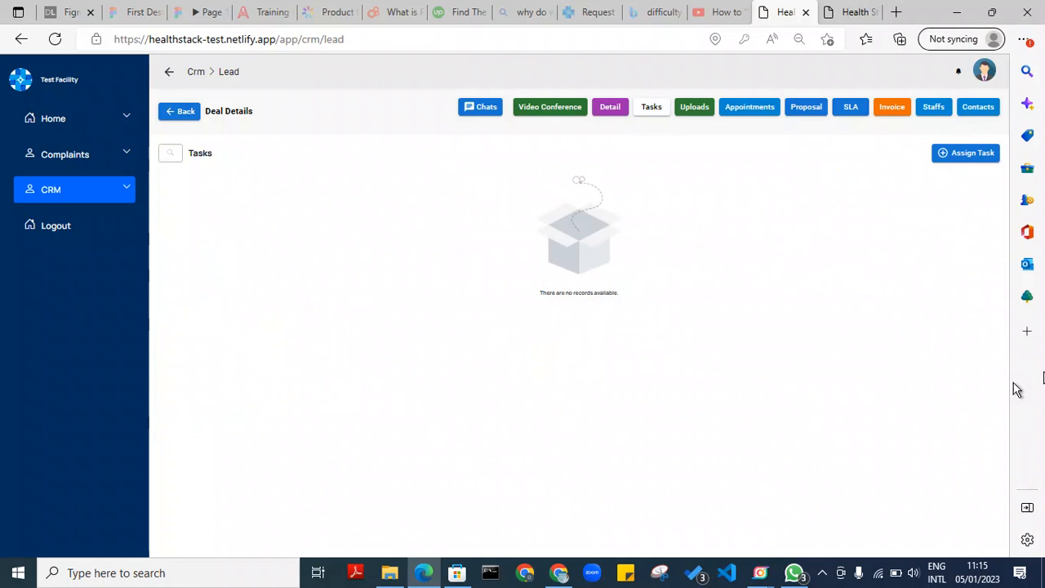
pyautogui.click(970, 158)
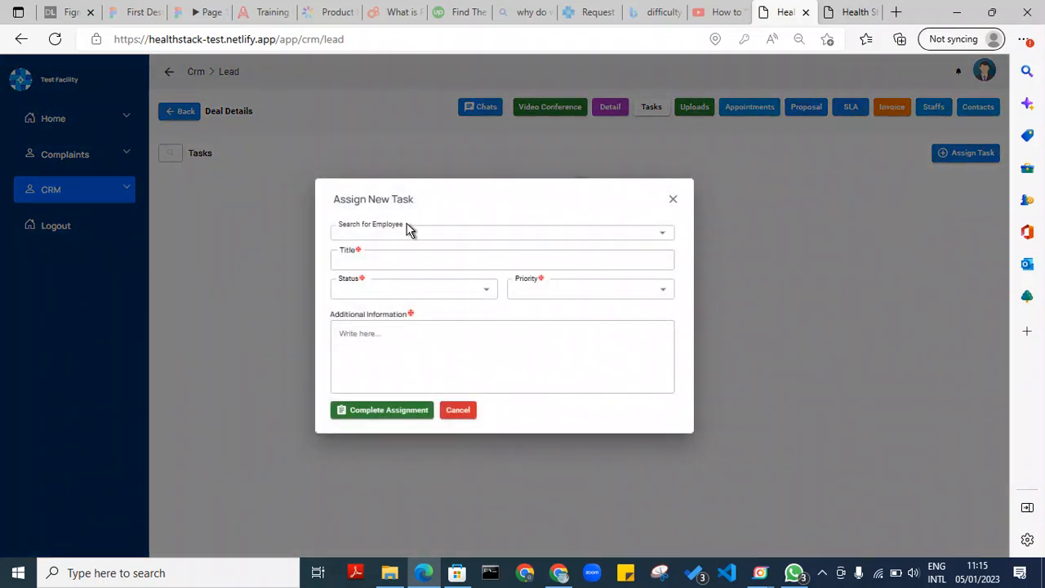
pyautogui.click(406, 232)
pyautogui.click(406, 233)
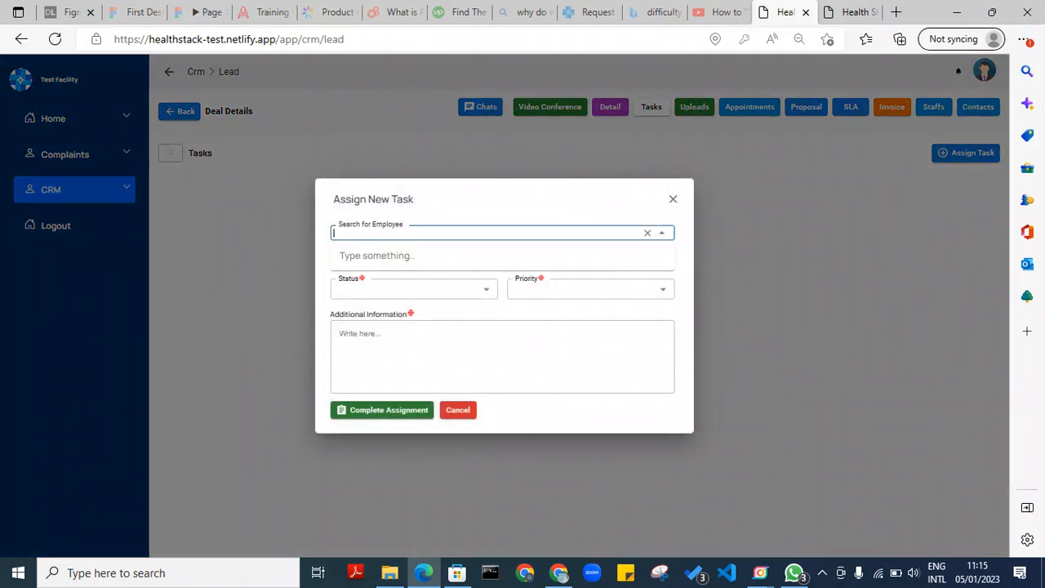
pyautogui.write('mary')
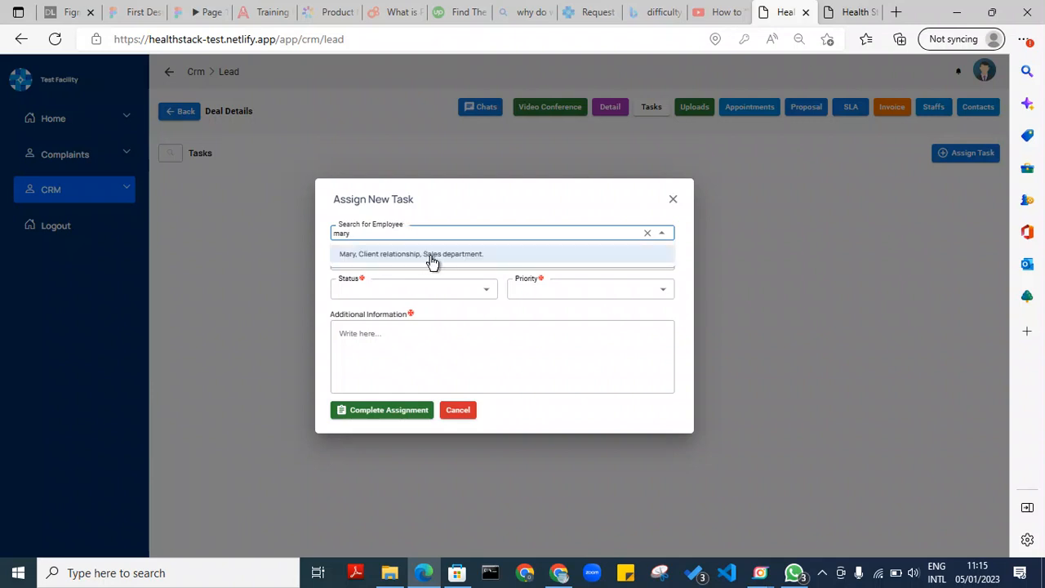
pyautogui.click(431, 257)
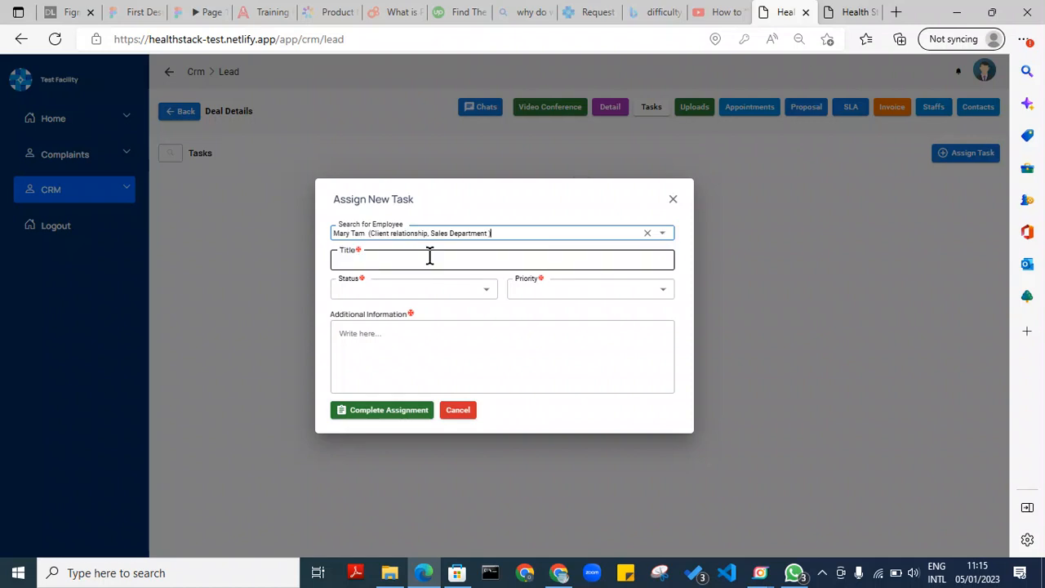
pyautogui.click(432, 260)
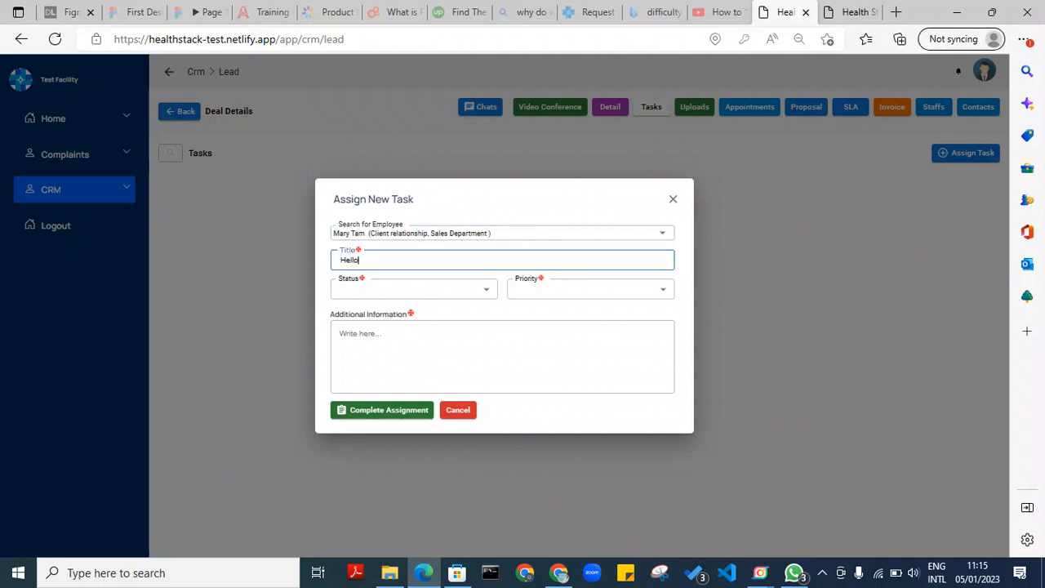
# Make the Hello task Open and Urgent, add a note requesting an invoice, and submit
pyautogui.click(403, 291)
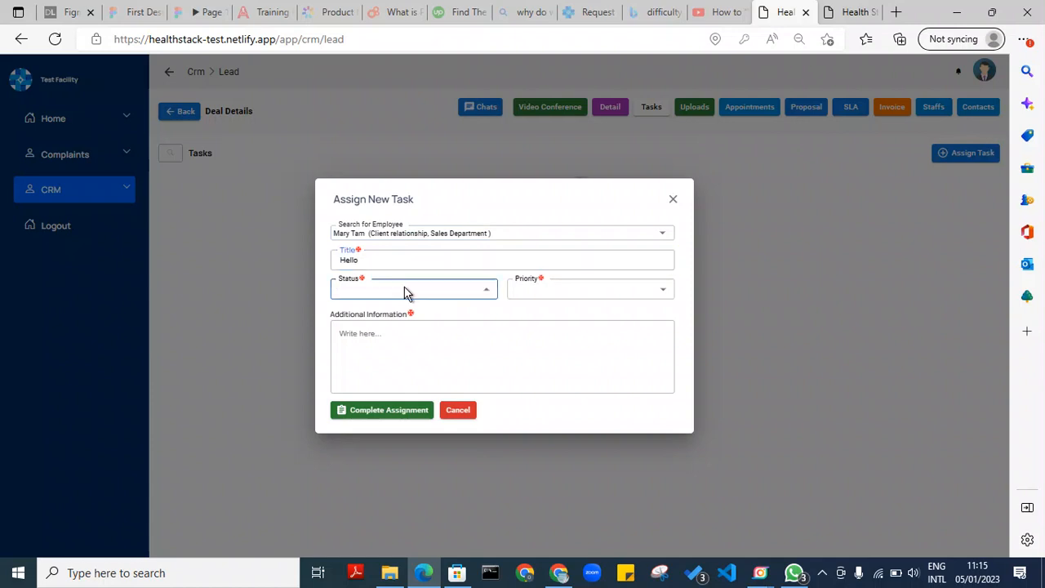
pyautogui.click(392, 316)
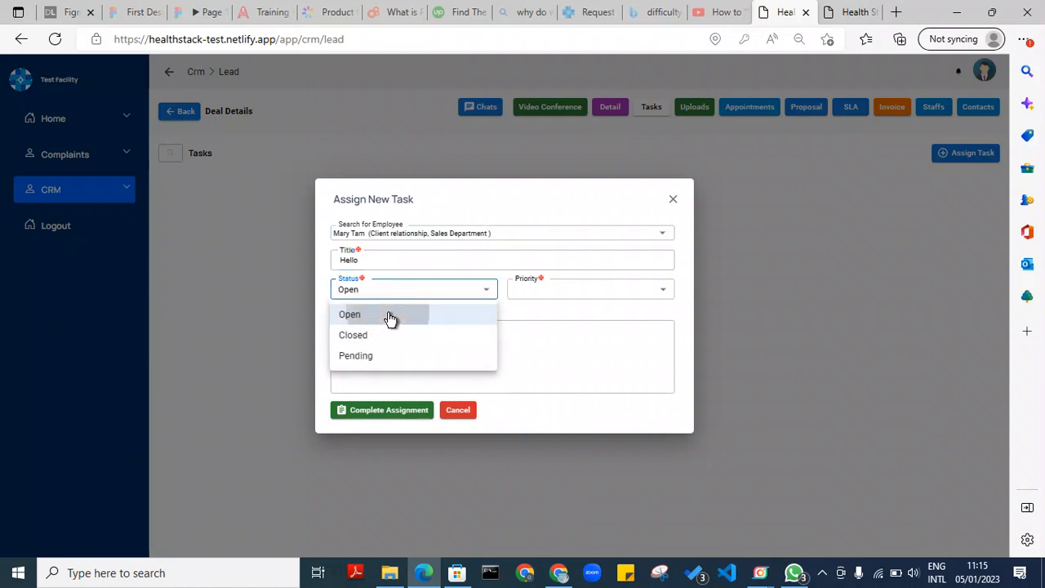
pyautogui.click(569, 289)
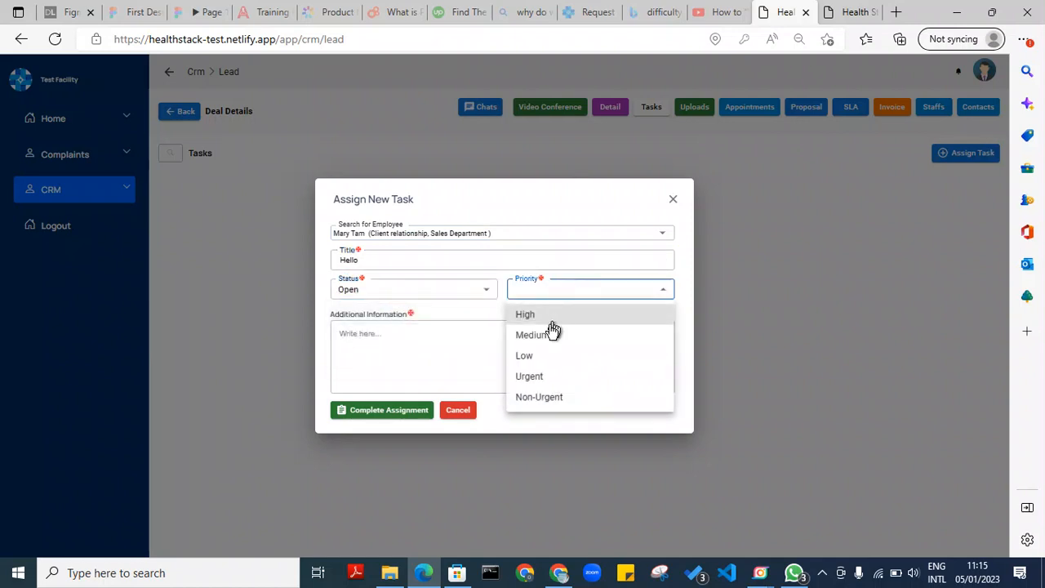
pyautogui.click(539, 375)
pyautogui.click(427, 352)
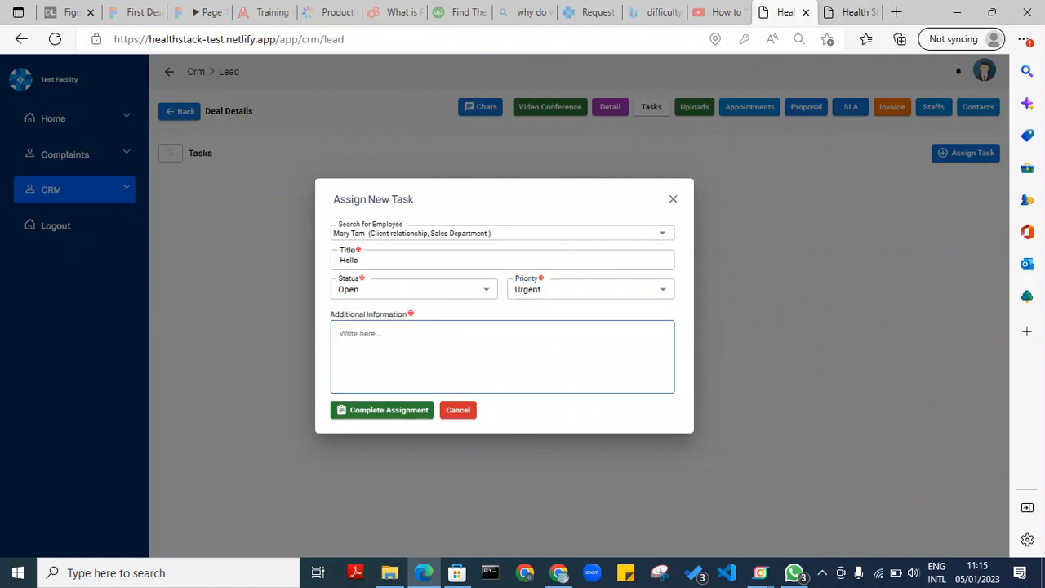
pyautogui.write('Ple')
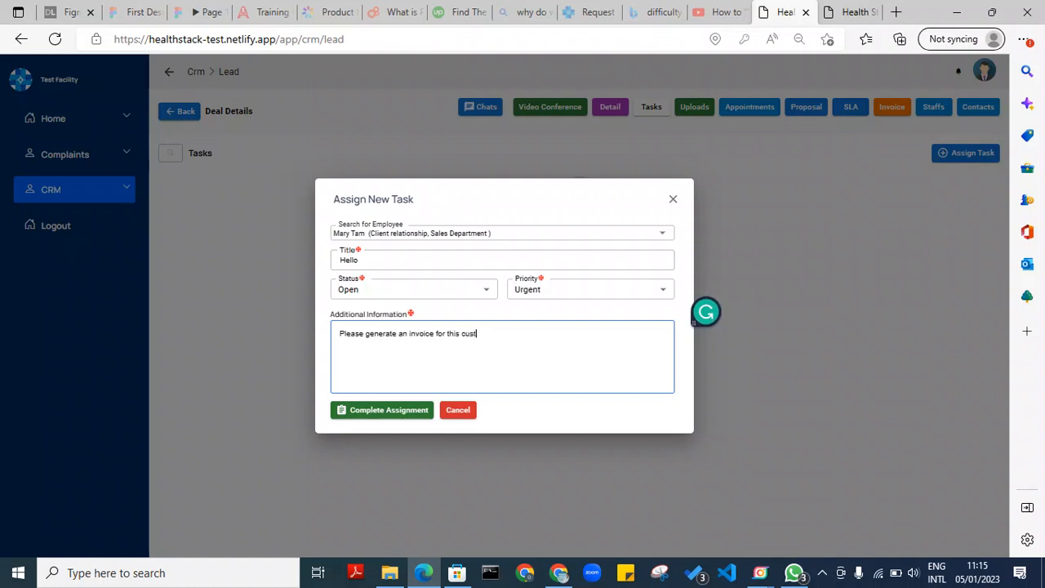
pyautogui.click(392, 417)
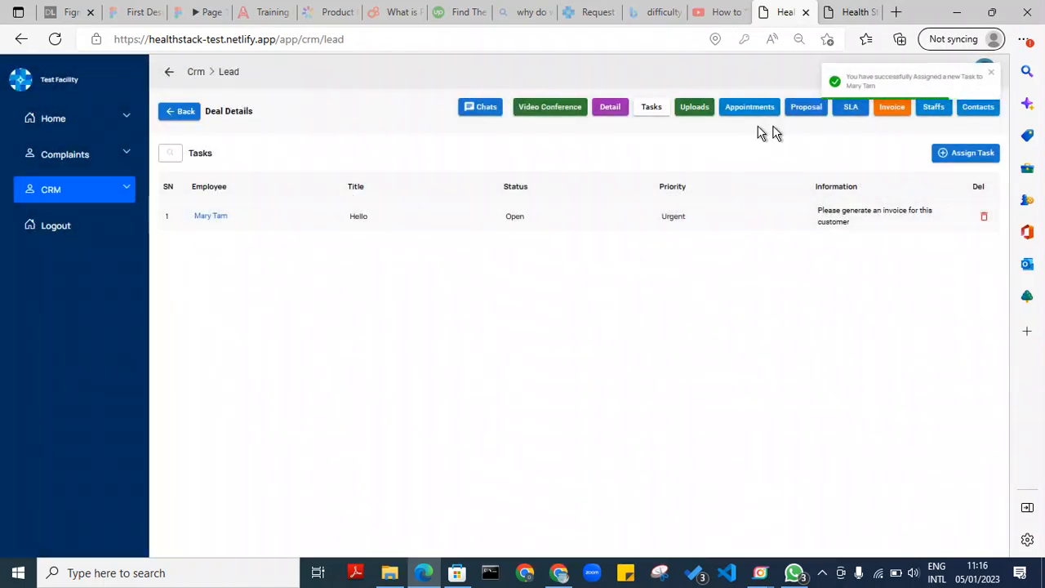
# Change the Hello task's status from Open to Pending and save it
pyautogui.click(391, 216)
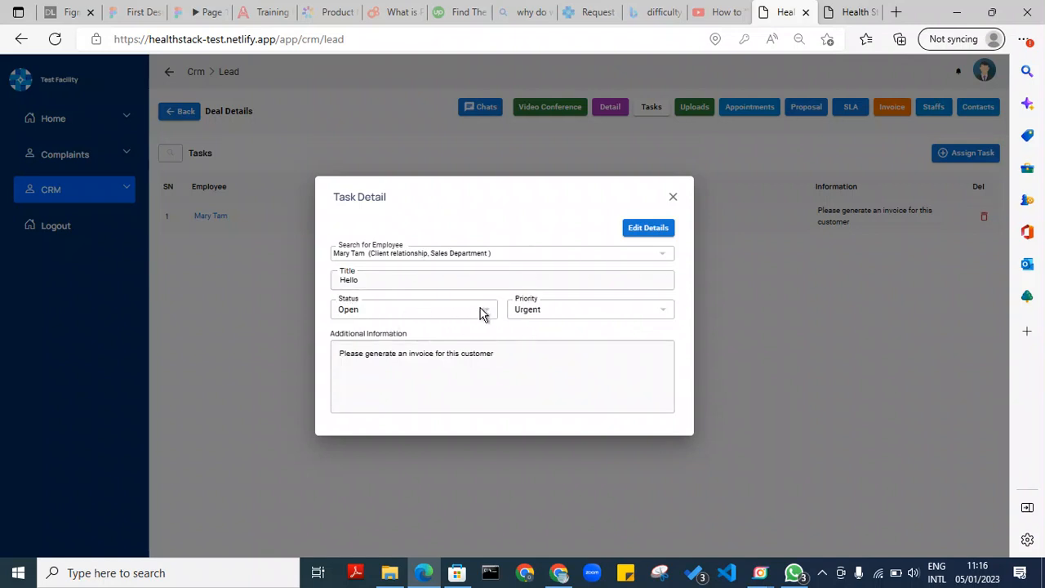
pyautogui.click(647, 229)
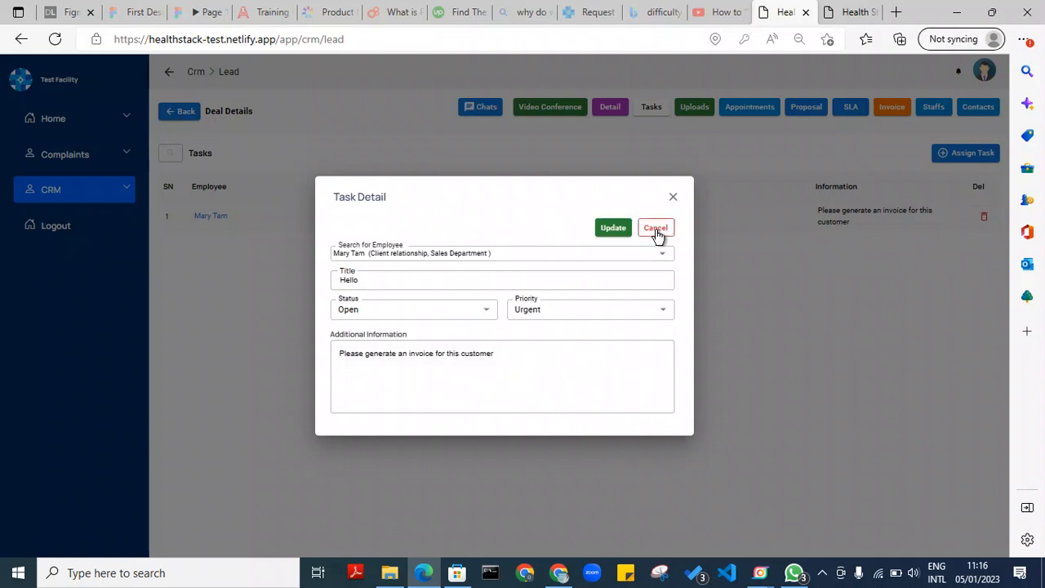
pyautogui.click(489, 318)
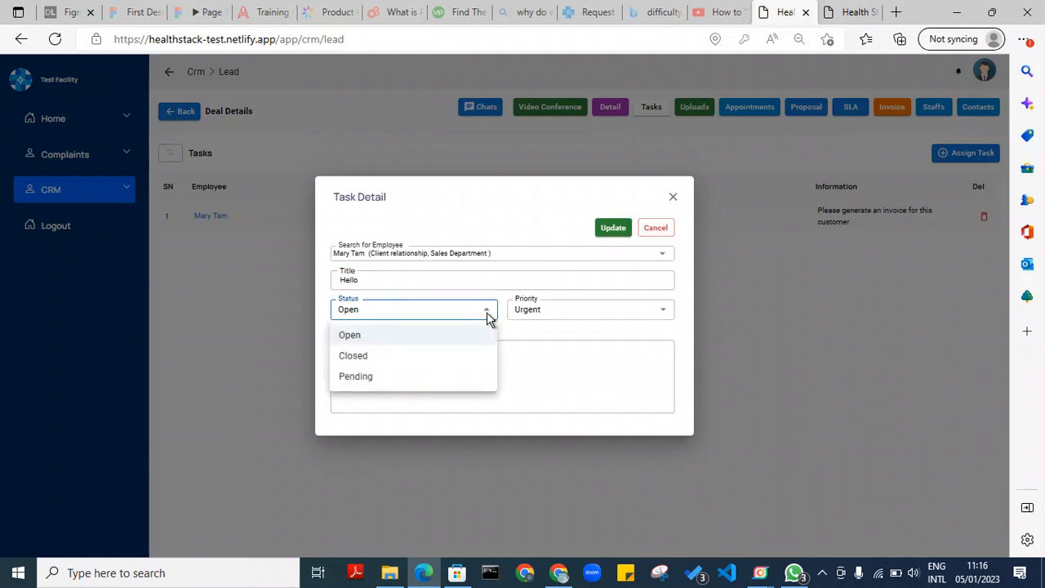
pyautogui.click(388, 377)
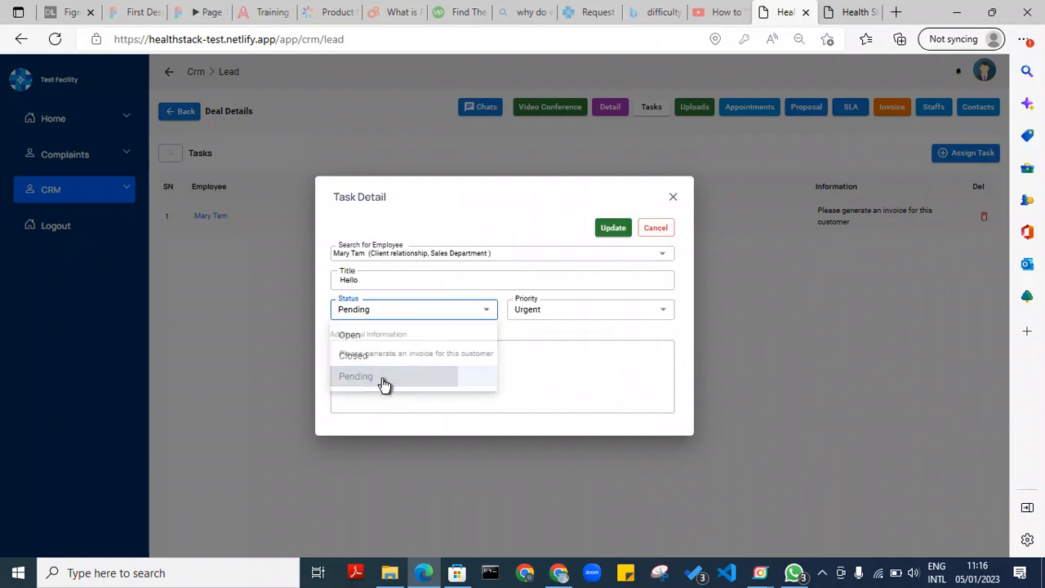
pyautogui.click(621, 233)
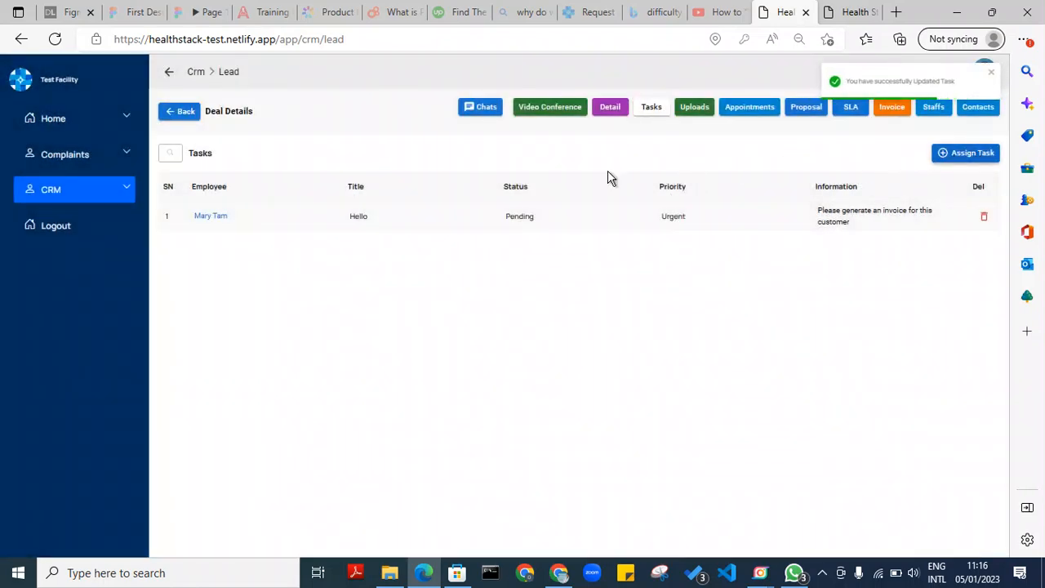
# Upload 1.JPG to Masala Kitchen's Uploads as an Image with type Letter of Intrest
pyautogui.click(696, 108)
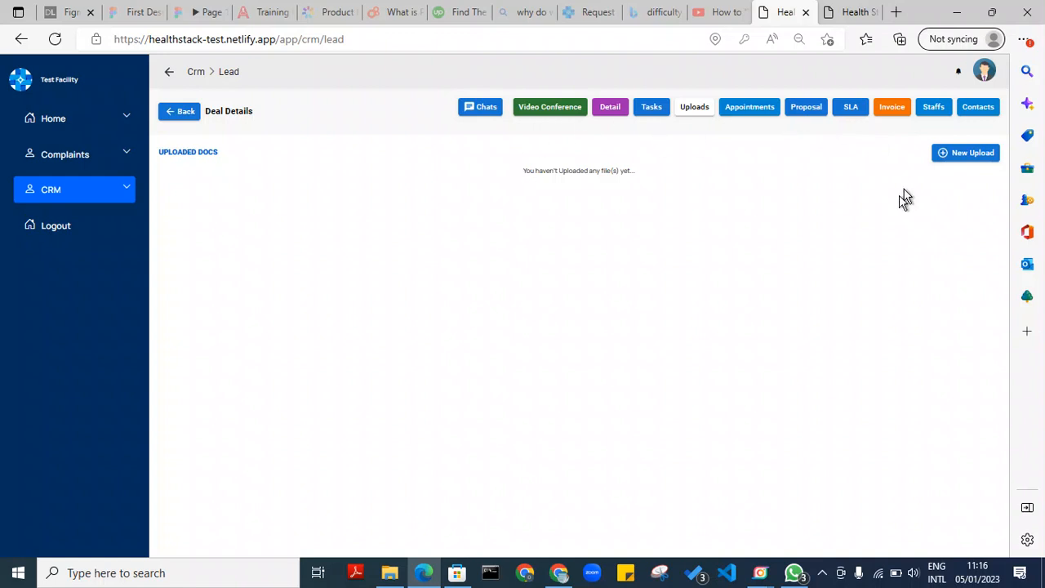
pyautogui.click(971, 154)
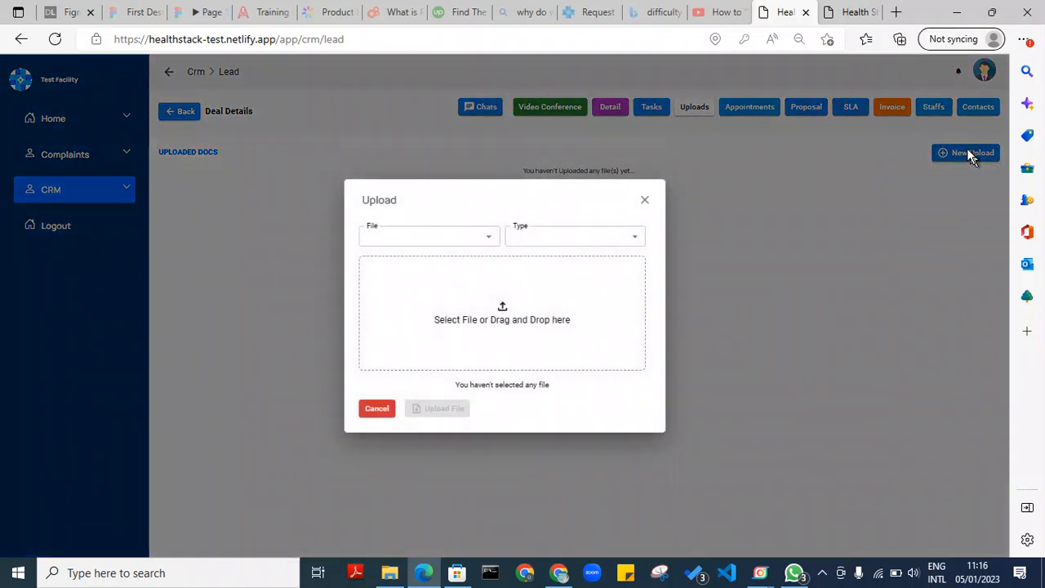
pyautogui.click(952, 193)
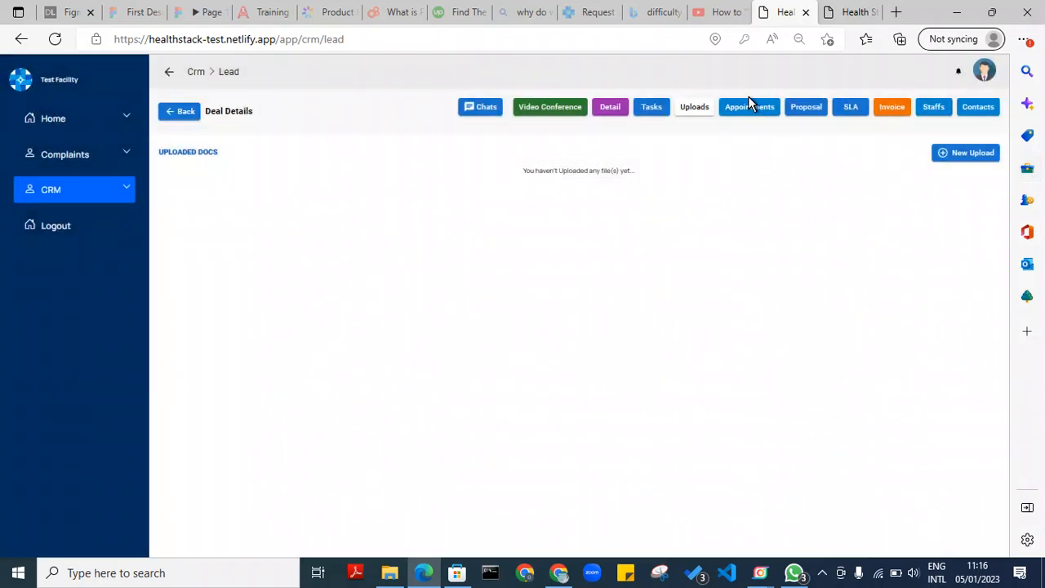
pyautogui.click(971, 158)
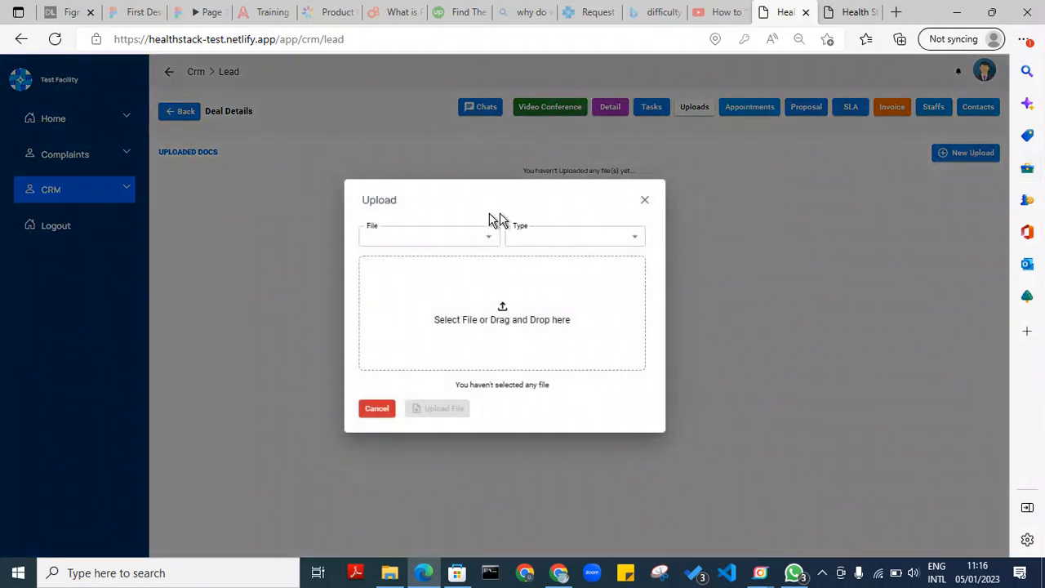
pyautogui.click(486, 243)
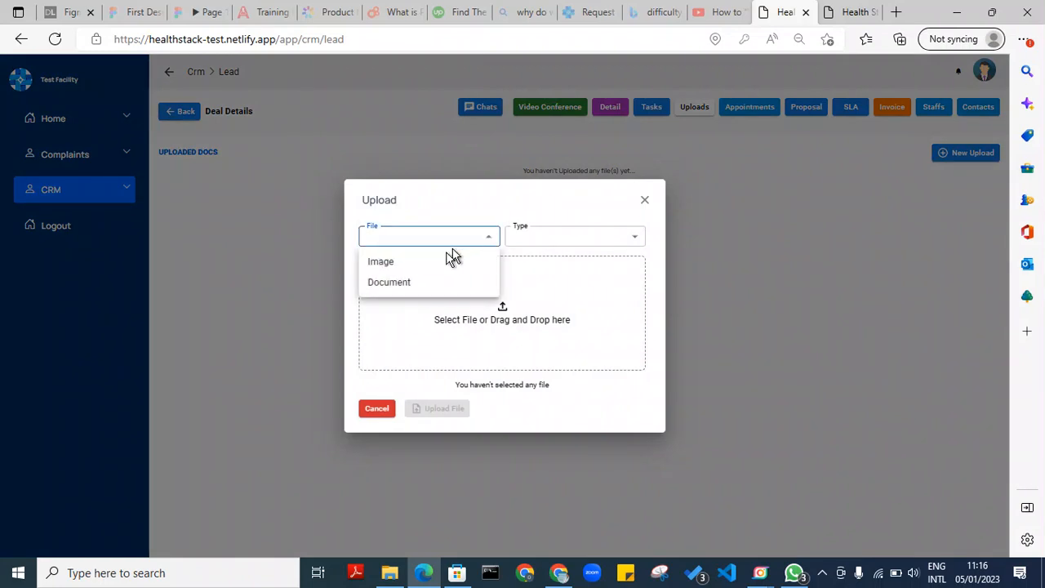
pyautogui.click(406, 263)
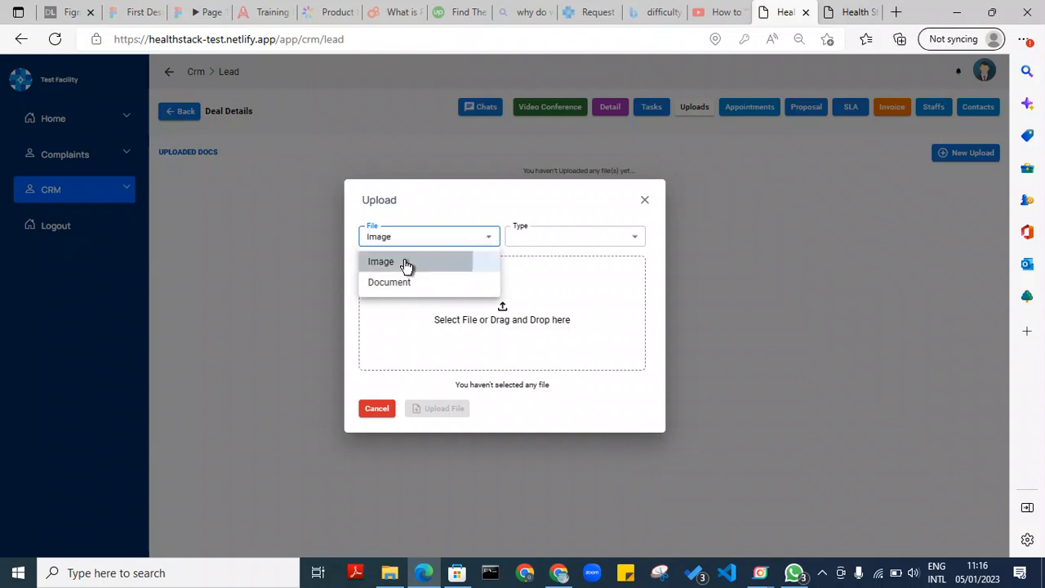
pyautogui.click(568, 245)
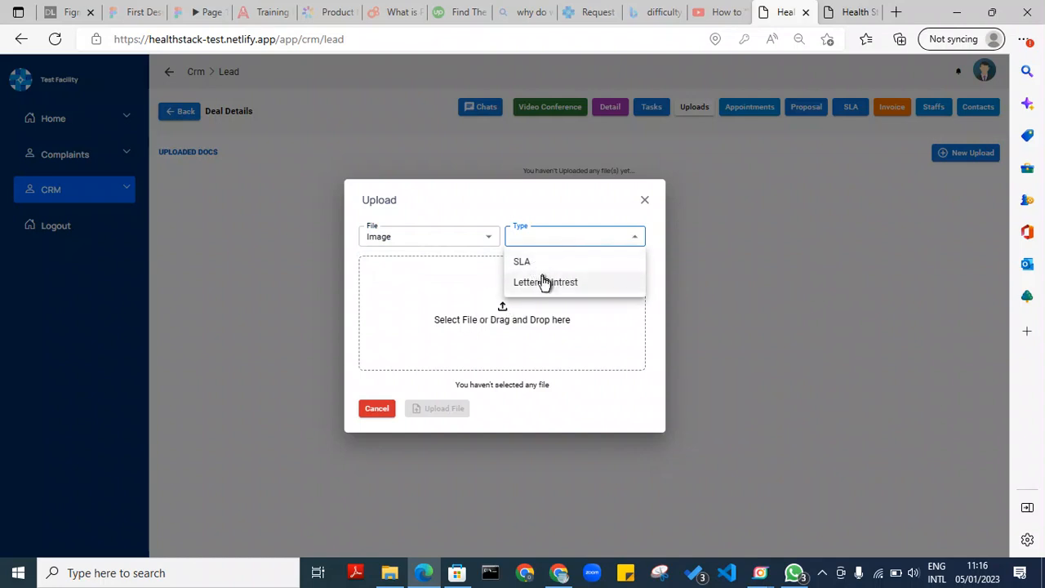
pyautogui.click(545, 282)
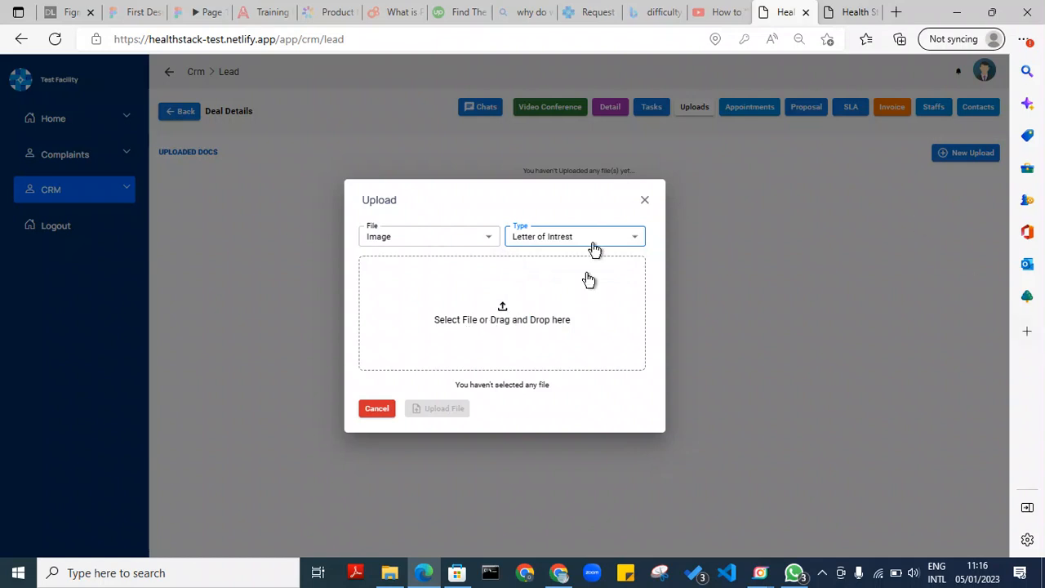
pyautogui.click(502, 311)
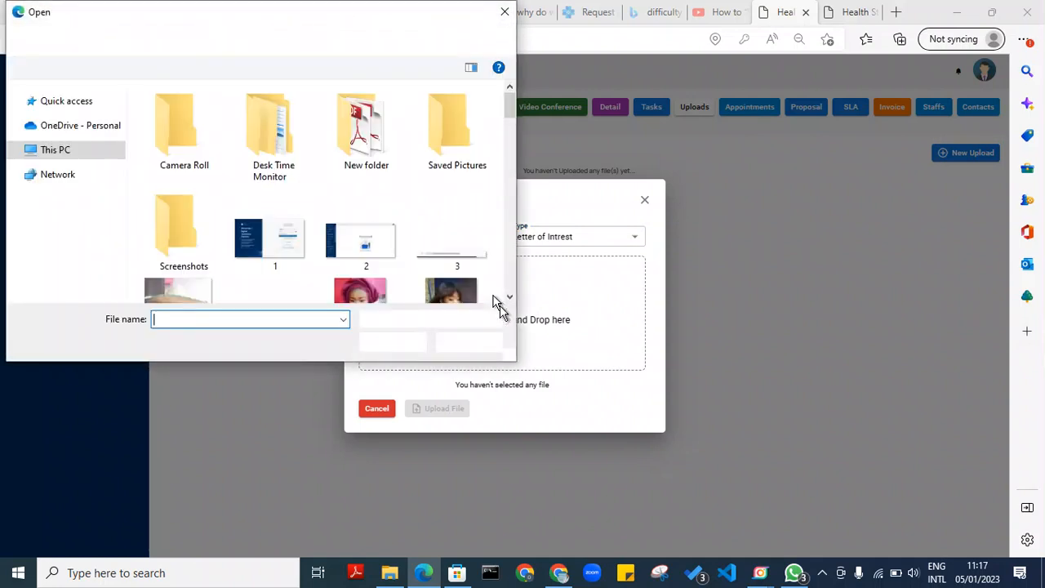
pyautogui.doubleClick(291, 233)
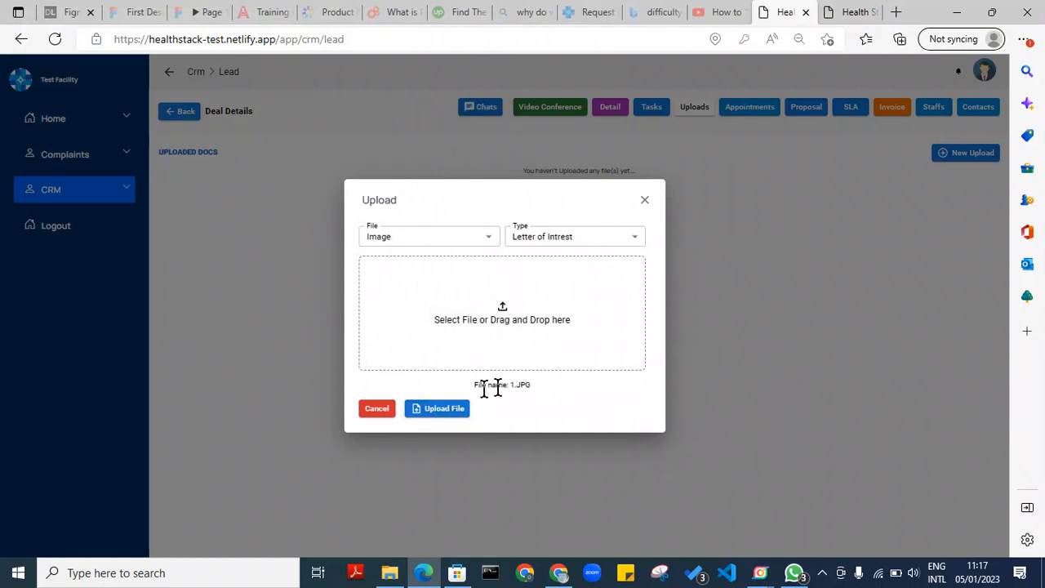
pyautogui.click(439, 415)
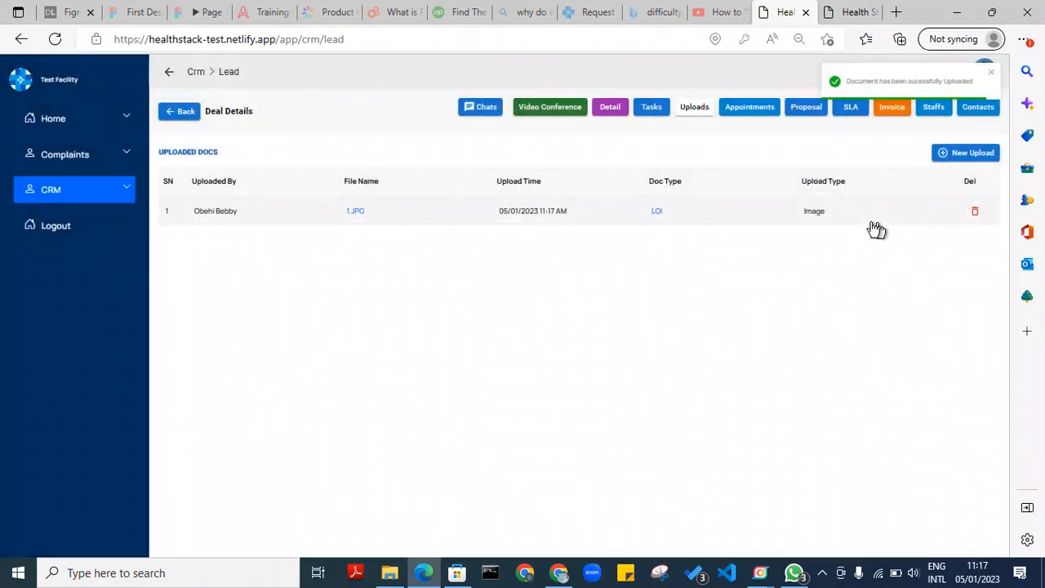
# Preview 1.JPG, then upload labour.record from Documents as a Letter of Intrest Document
pyautogui.click(638, 222)
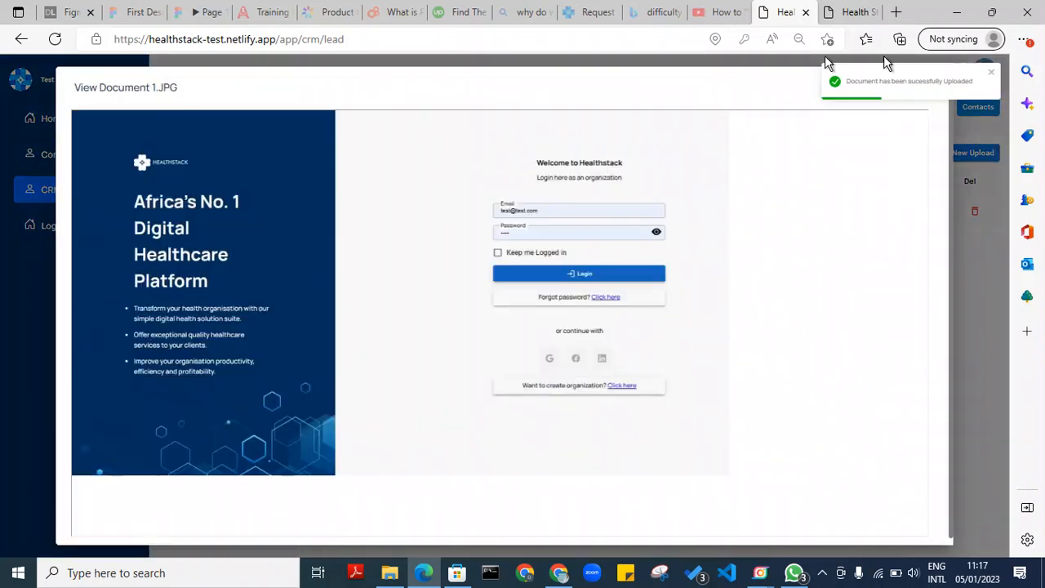
pyautogui.click(988, 219)
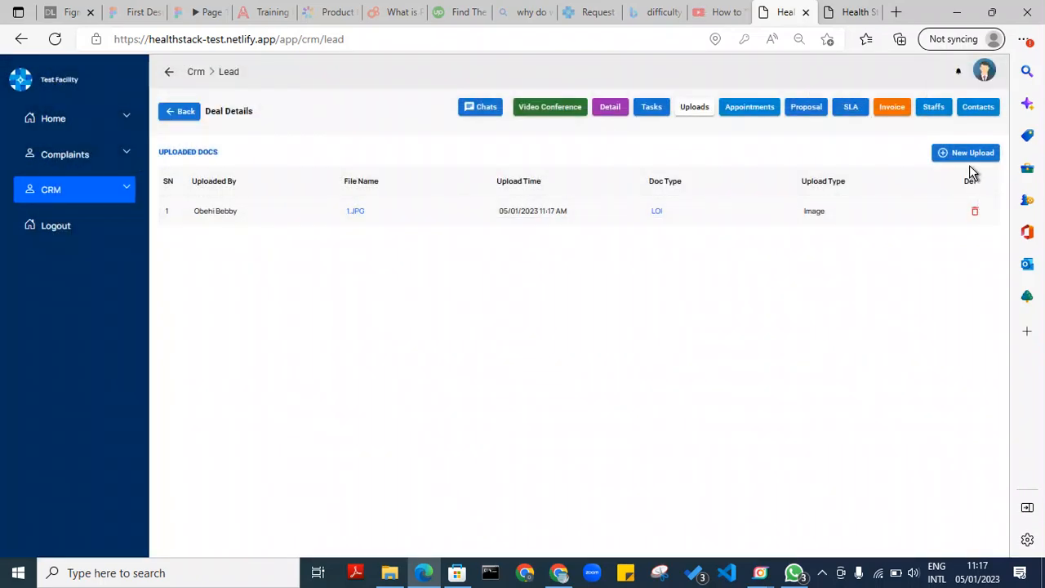
pyautogui.click(971, 155)
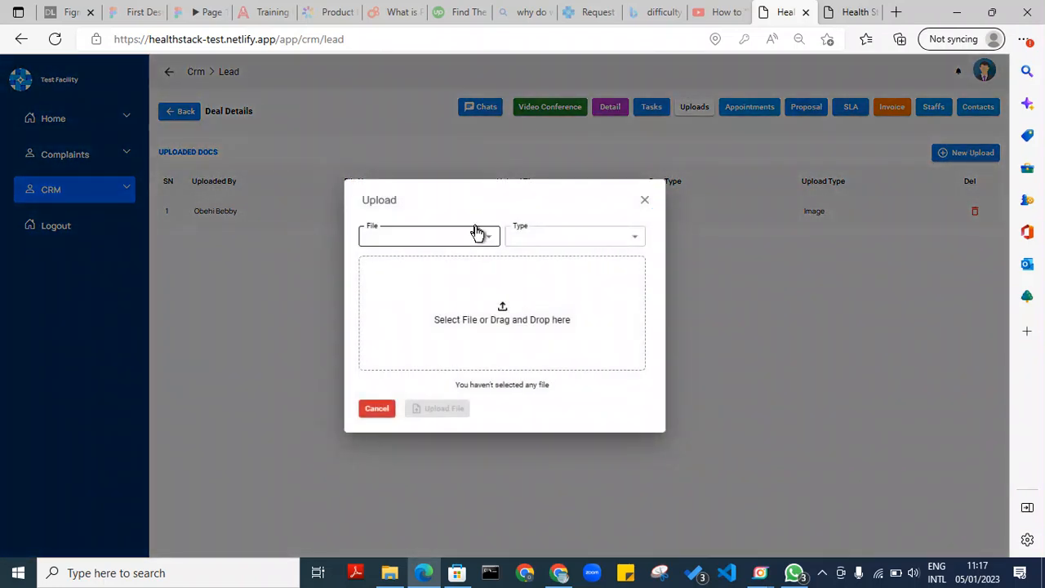
pyautogui.click(478, 236)
pyautogui.click(389, 283)
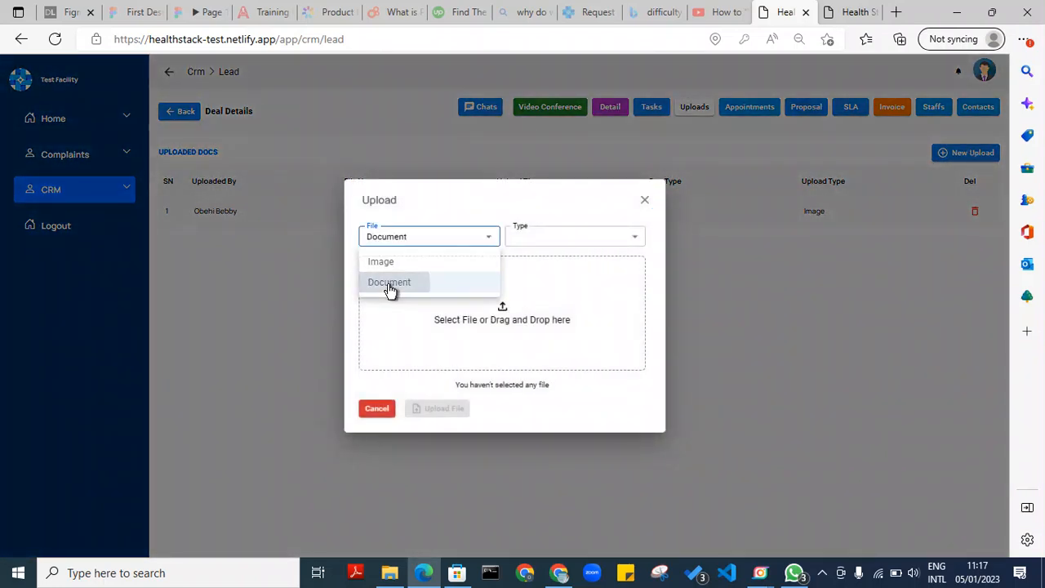
pyautogui.click(571, 243)
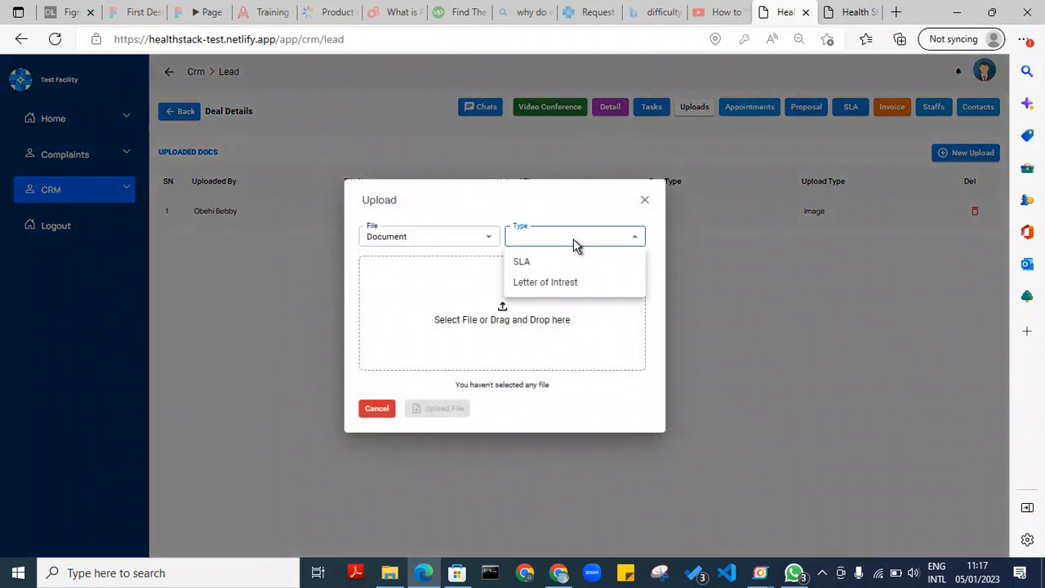
pyautogui.click(545, 283)
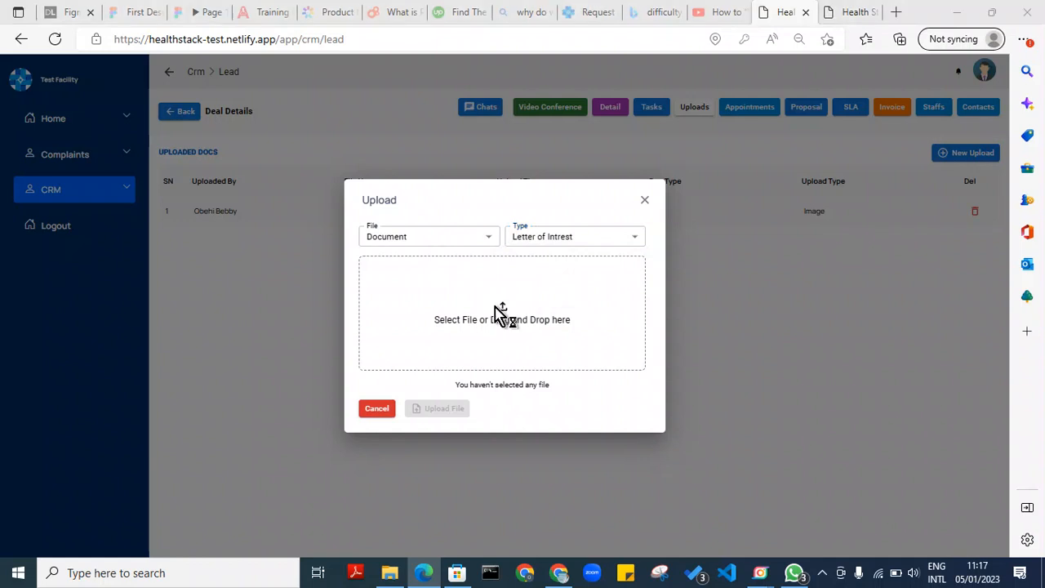
pyautogui.click(510, 289)
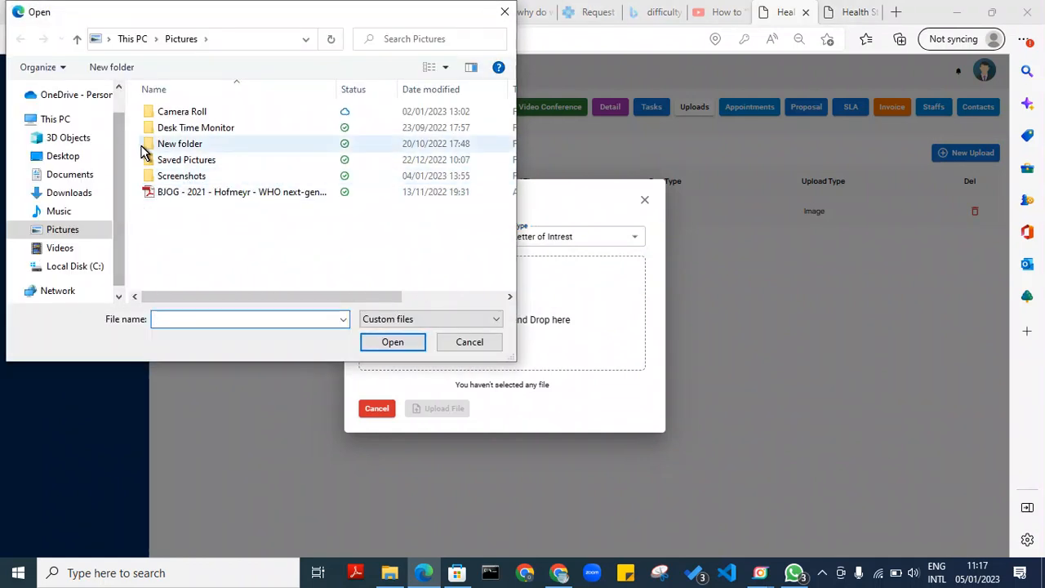
pyautogui.click(73, 176)
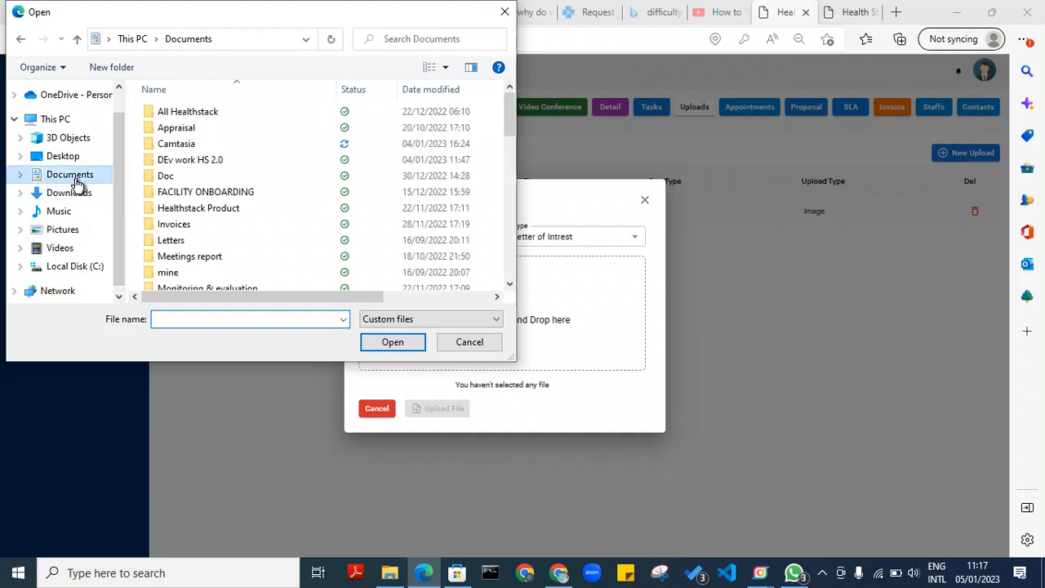
pyautogui.moveTo(513, 119); pyautogui.dragTo(509, 270)
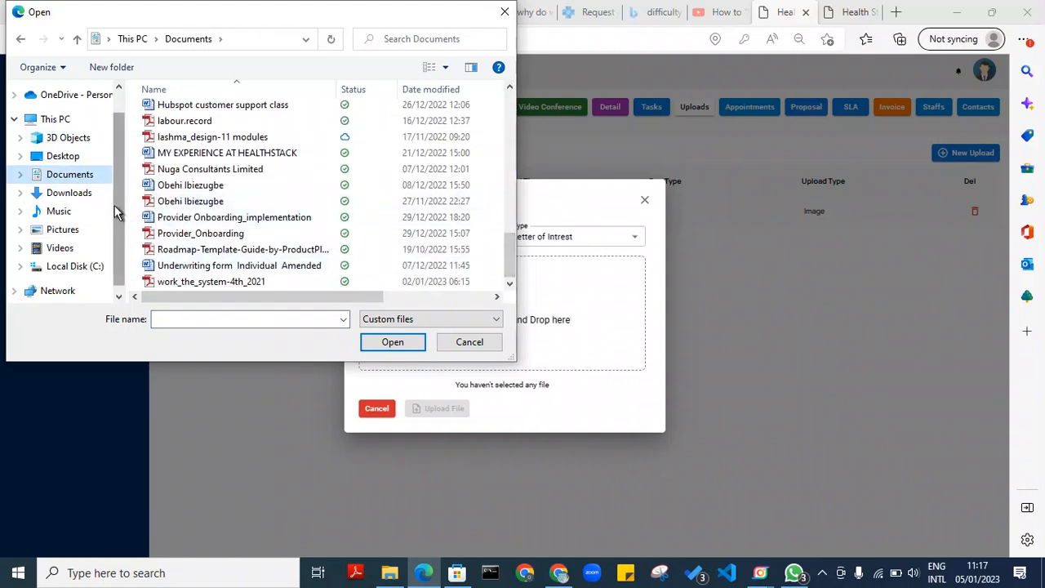
pyautogui.doubleClick(180, 120)
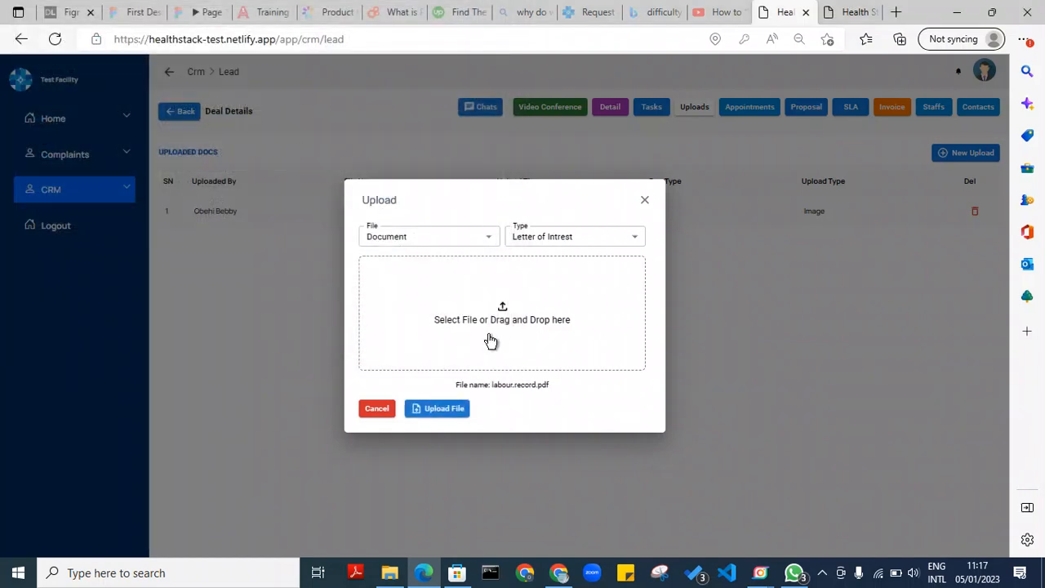
pyautogui.click(443, 408)
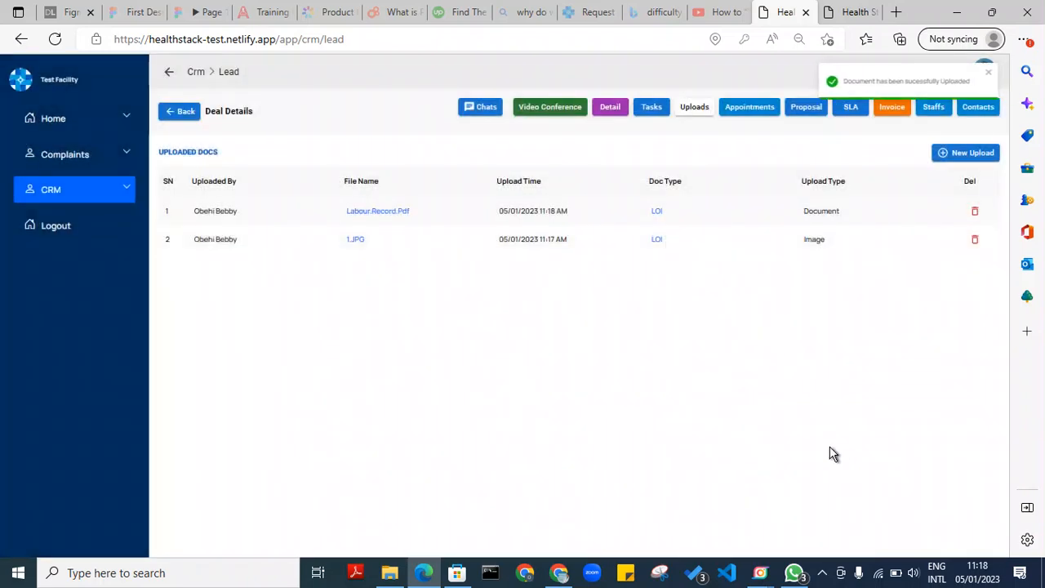
pyautogui.click(422, 212)
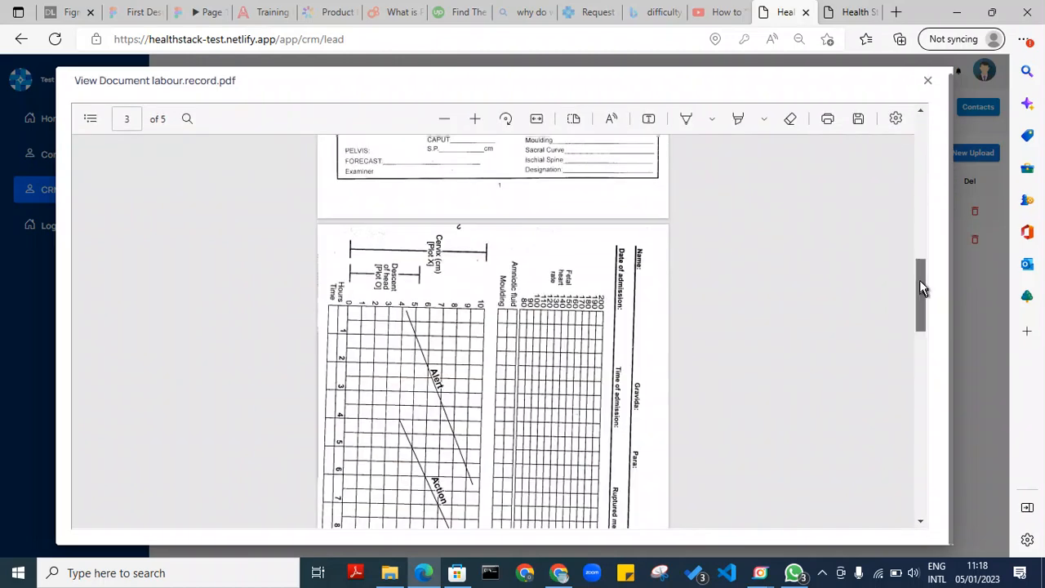
pyautogui.moveTo(919, 286); pyautogui.dragTo(892, 531)
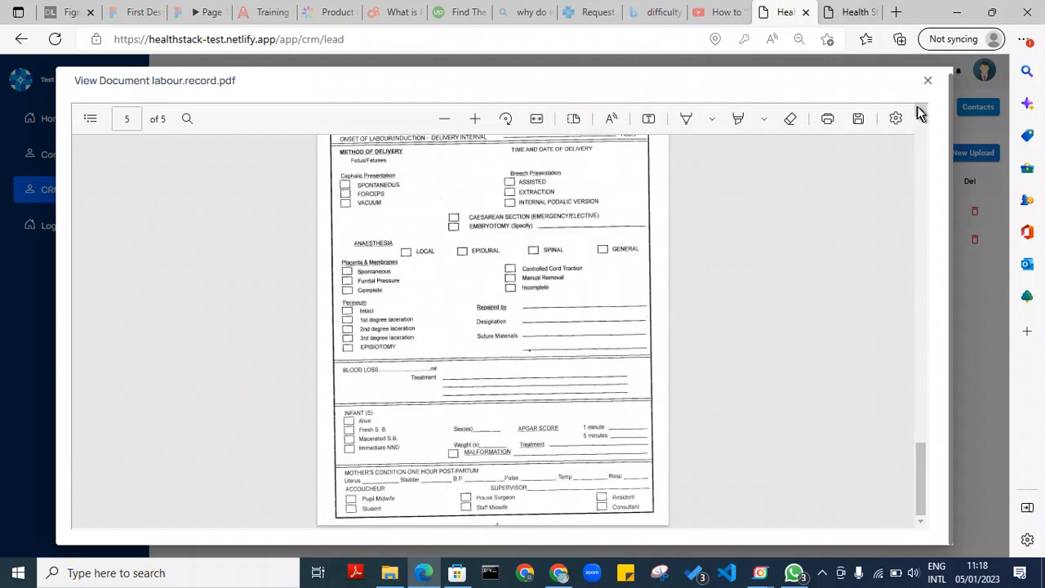
pyautogui.click(926, 81)
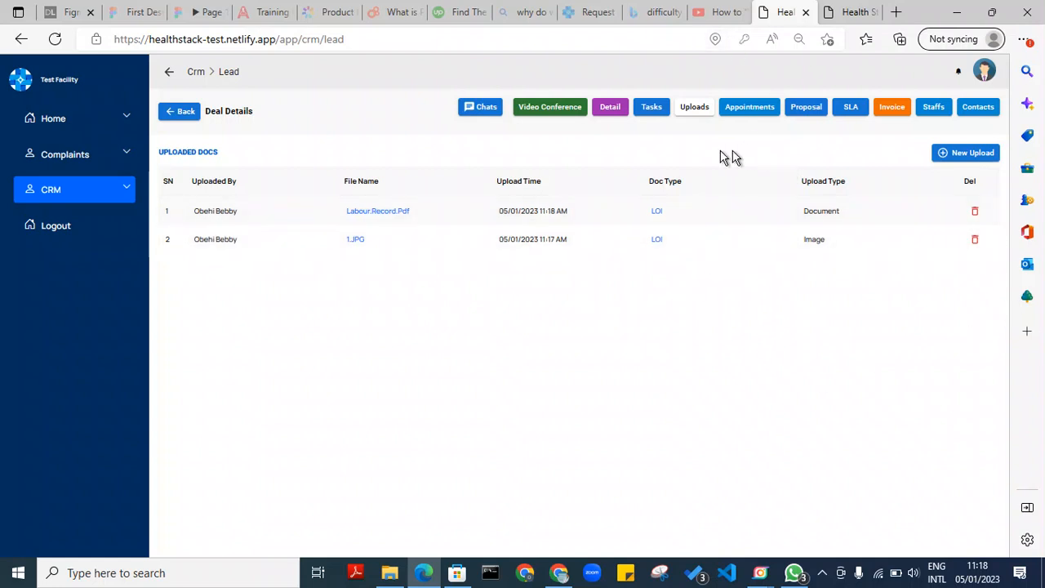
# Start a new Masala Kitchen appointment titled 'To Discuss the deal'
pyautogui.click(755, 112)
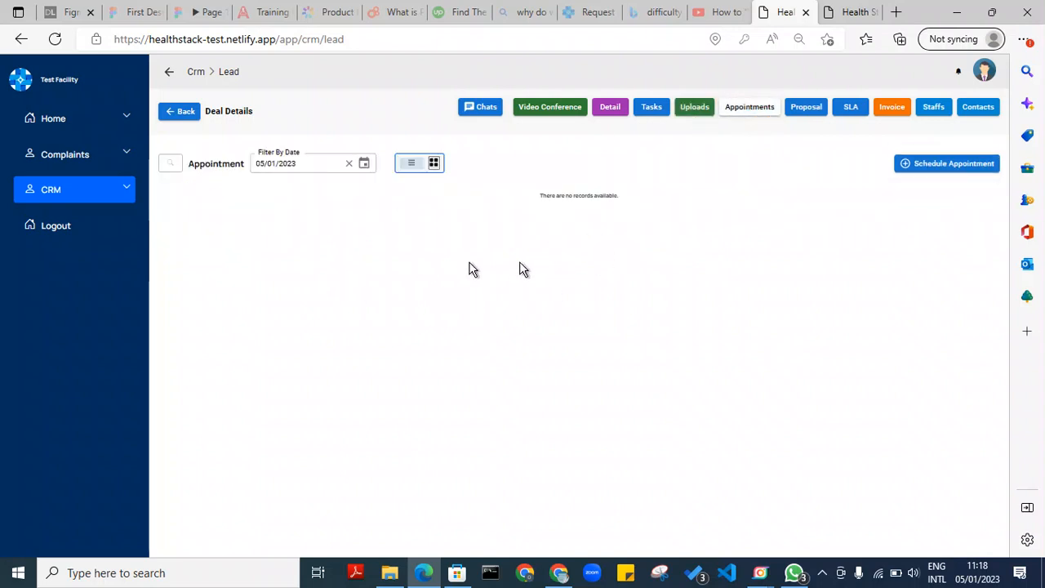
pyautogui.click(945, 167)
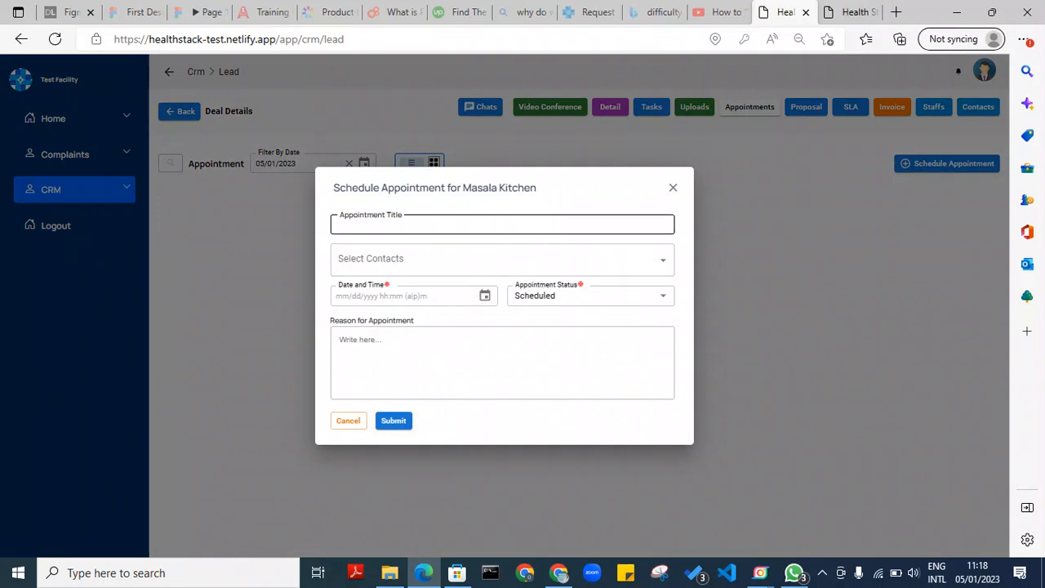
pyautogui.click(342, 224)
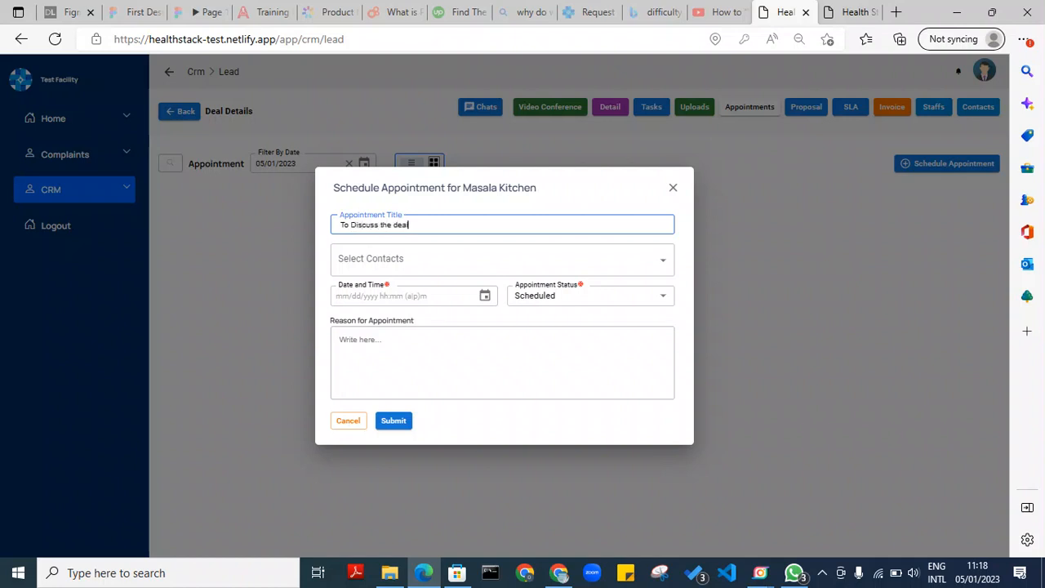
# Select both the HR contact and the business dev manager as appointment contacts
pyautogui.click(551, 258)
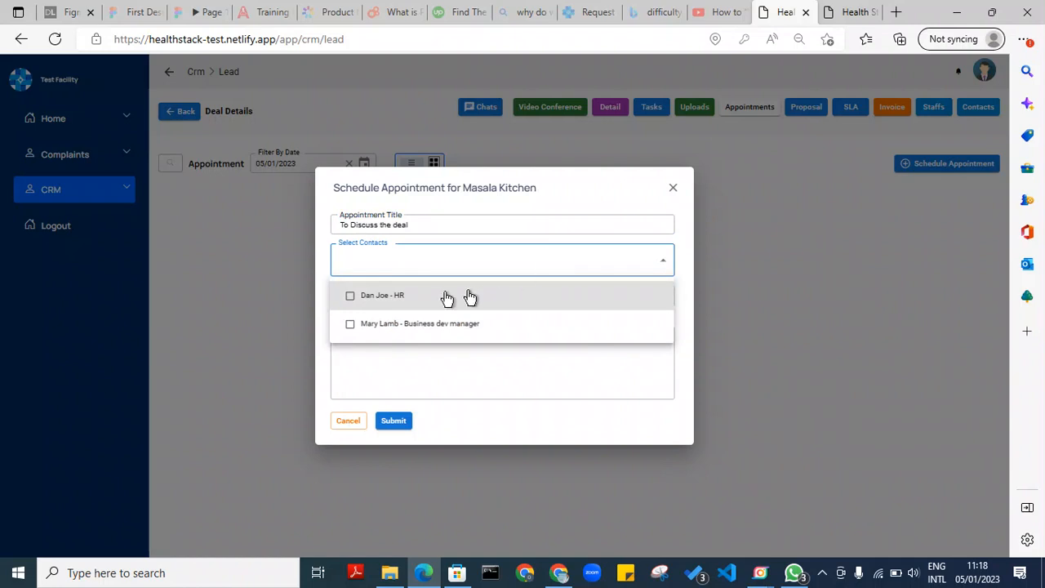
pyautogui.click(351, 298)
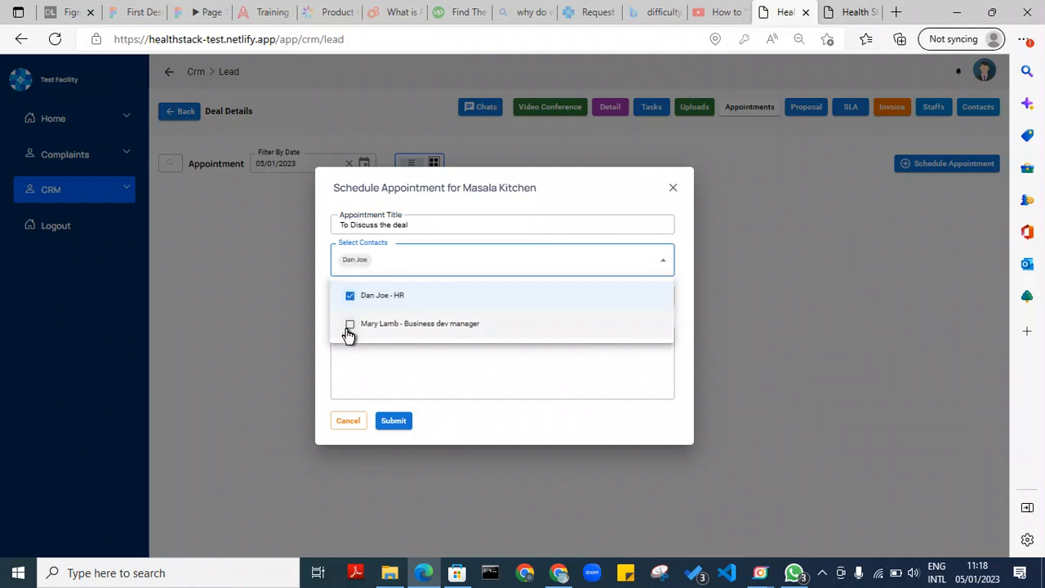
pyautogui.click(350, 327)
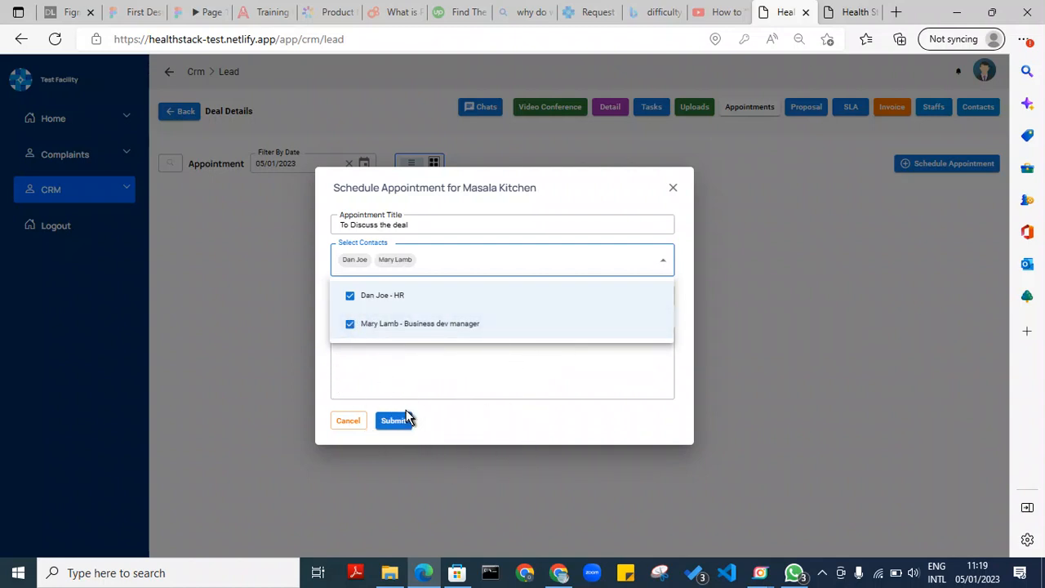
pyautogui.press('Escape')
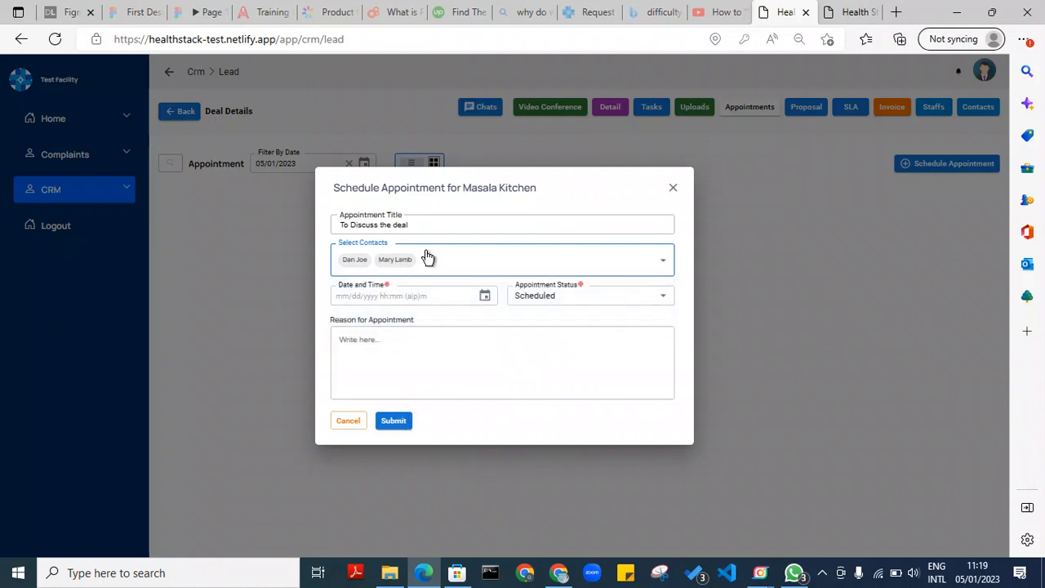
pyautogui.click(663, 263)
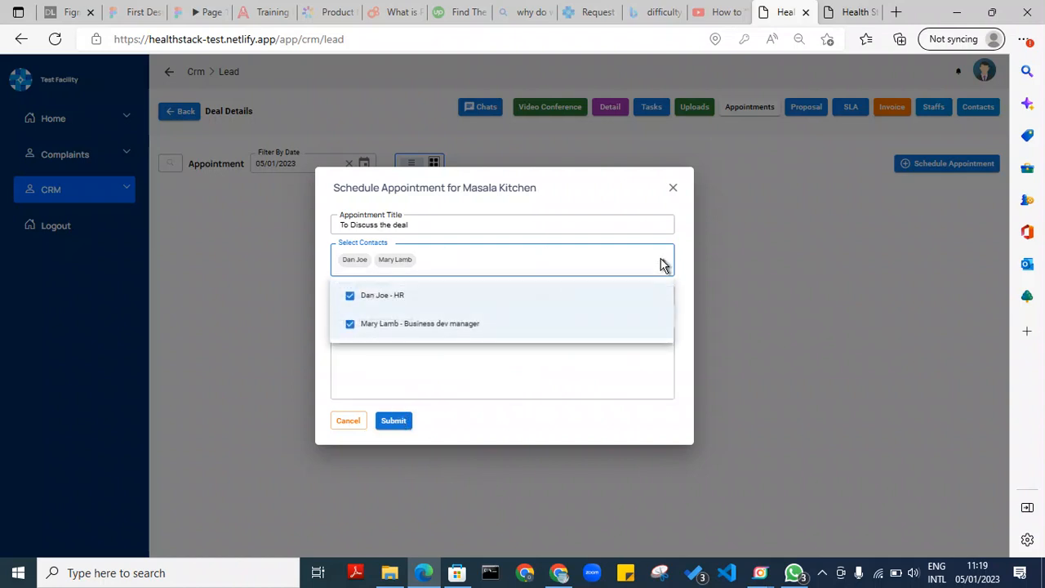
pyautogui.click(351, 325)
pyautogui.click(362, 324)
pyautogui.click(388, 366)
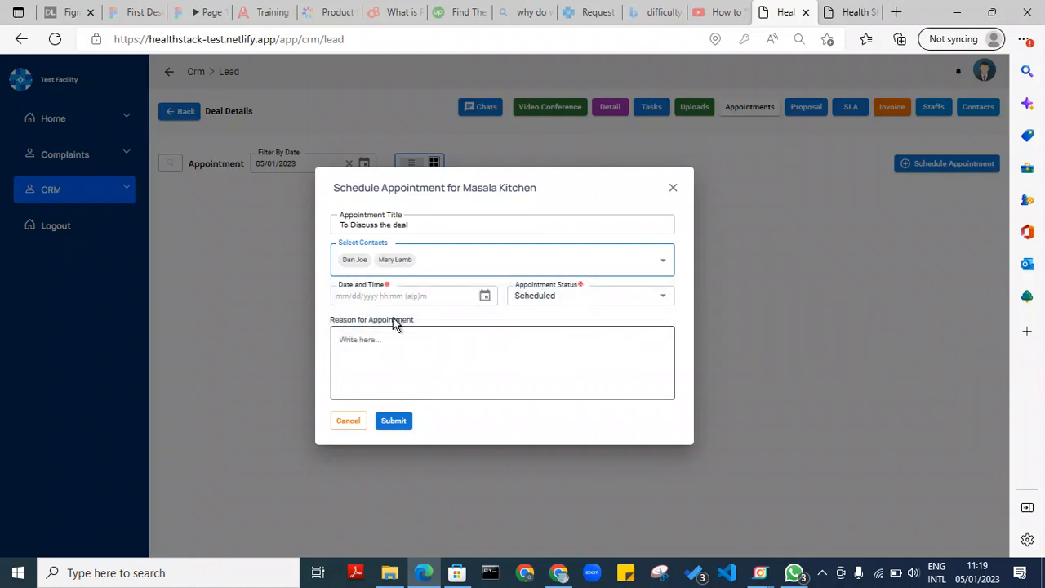
# Set the appointment to 01/06/2023 at 02:00 PM, leaving its status Scheduled
pyautogui.click(485, 298)
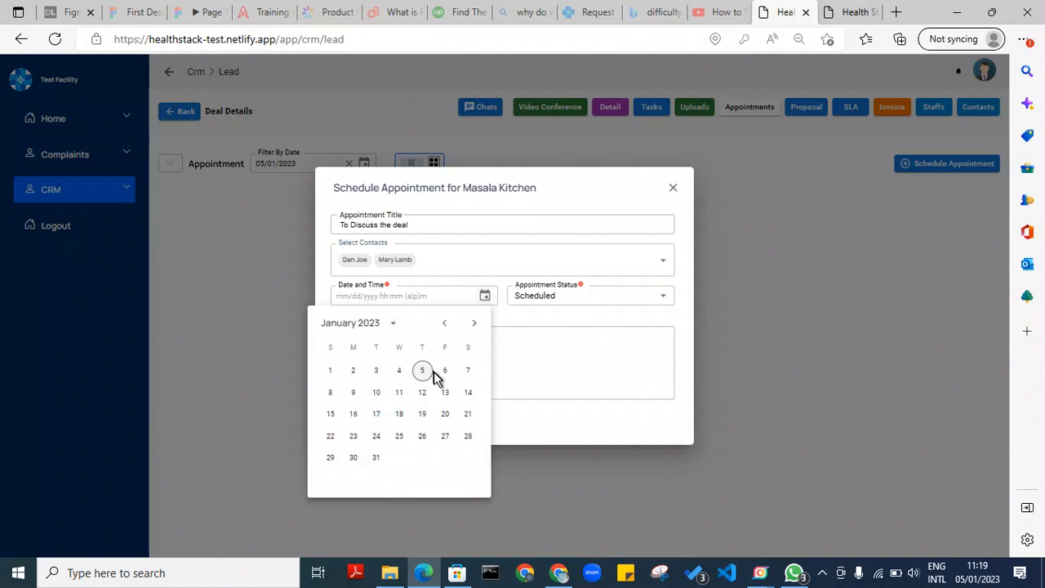
pyautogui.click(445, 373)
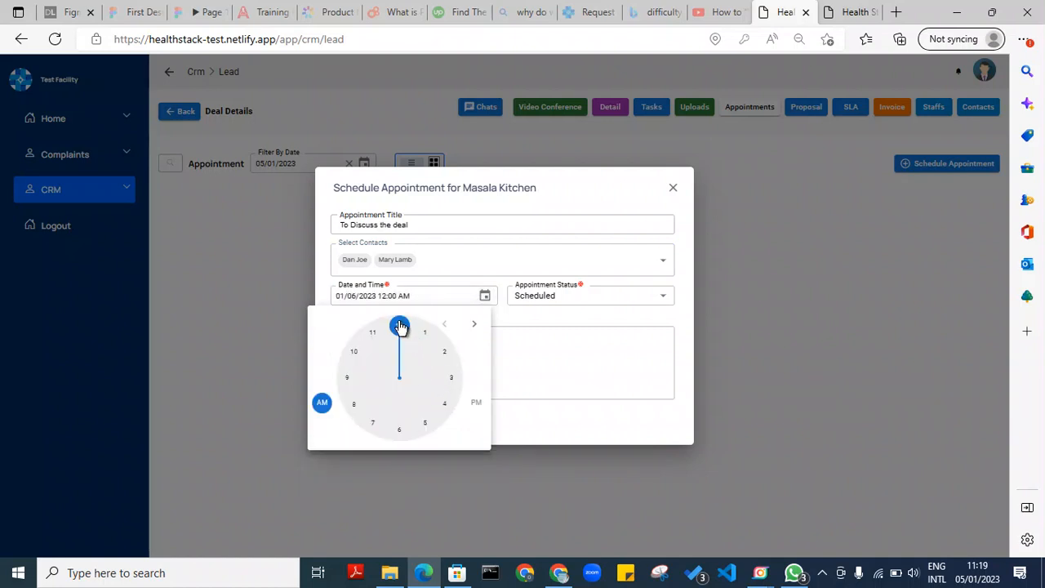
pyautogui.moveTo(452, 343)
pyautogui.mouseDown()
pyautogui.moveTo(452, 378)
pyautogui.moveTo(447, 356)
pyautogui.mouseUp()
pyautogui.click(476, 403)
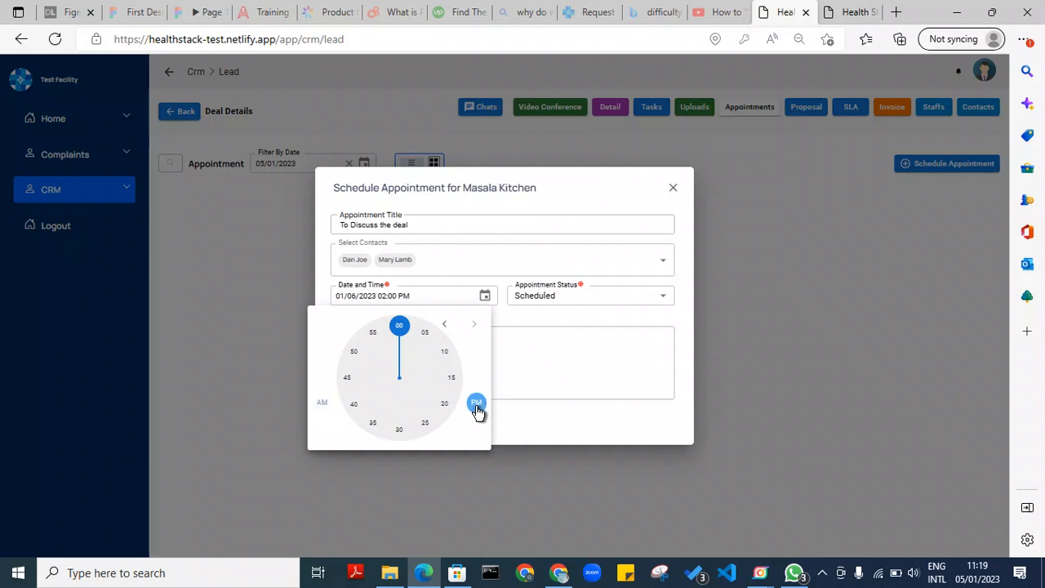
pyautogui.click(550, 345)
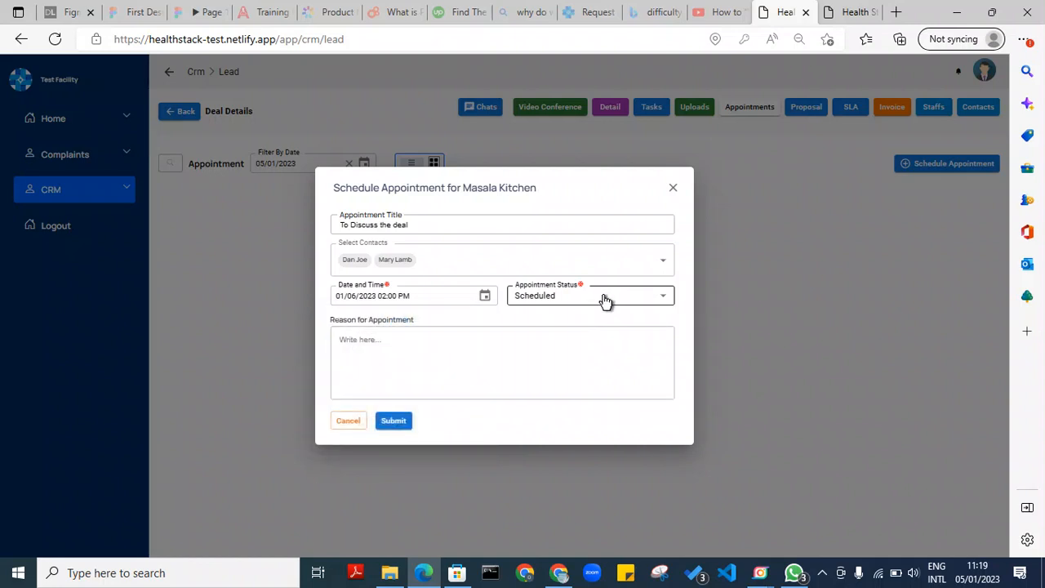
pyautogui.click(605, 301)
pyautogui.click(573, 323)
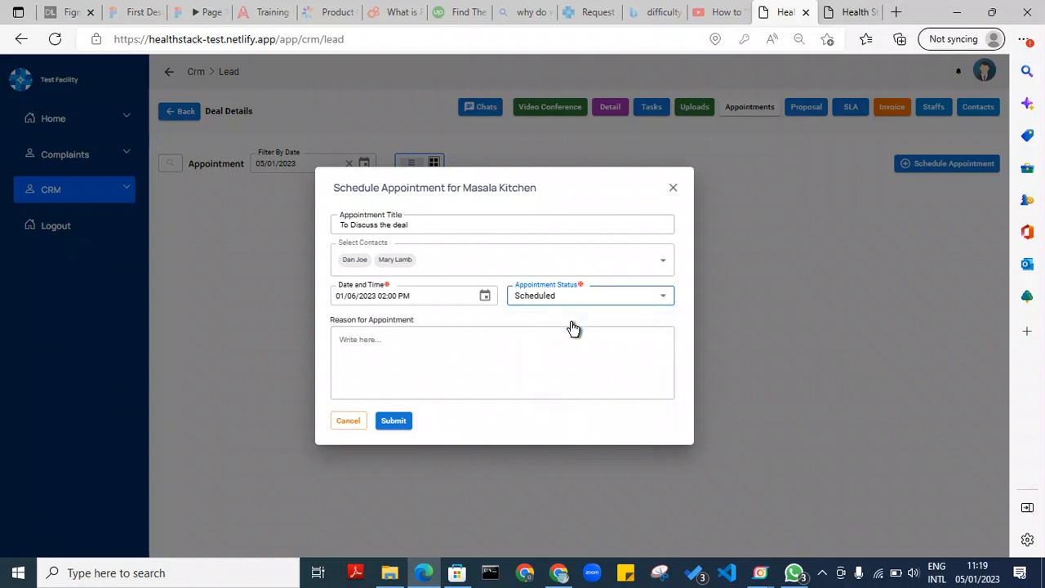
pyautogui.click(666, 302)
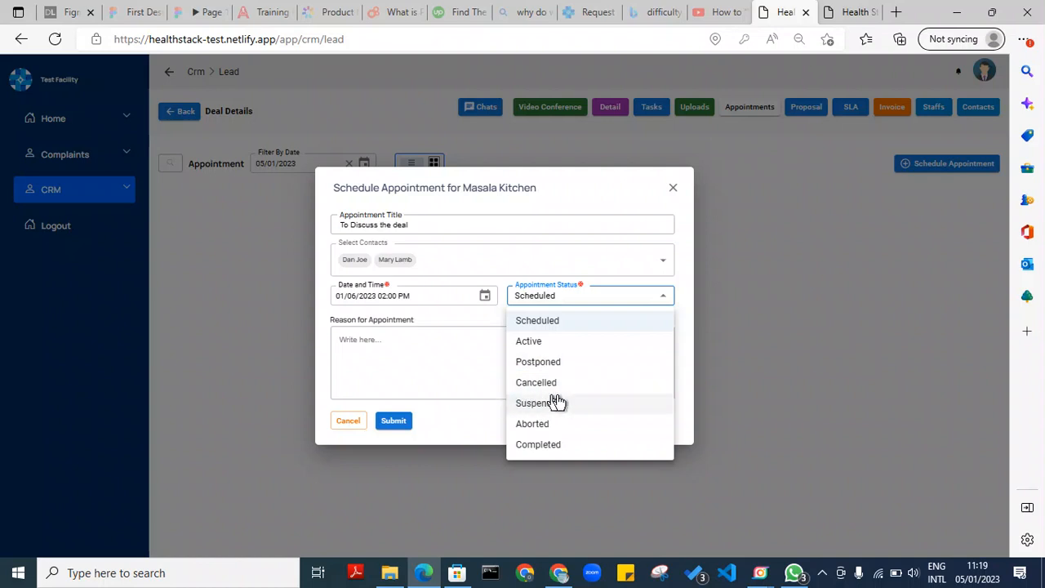
pyautogui.click(376, 350)
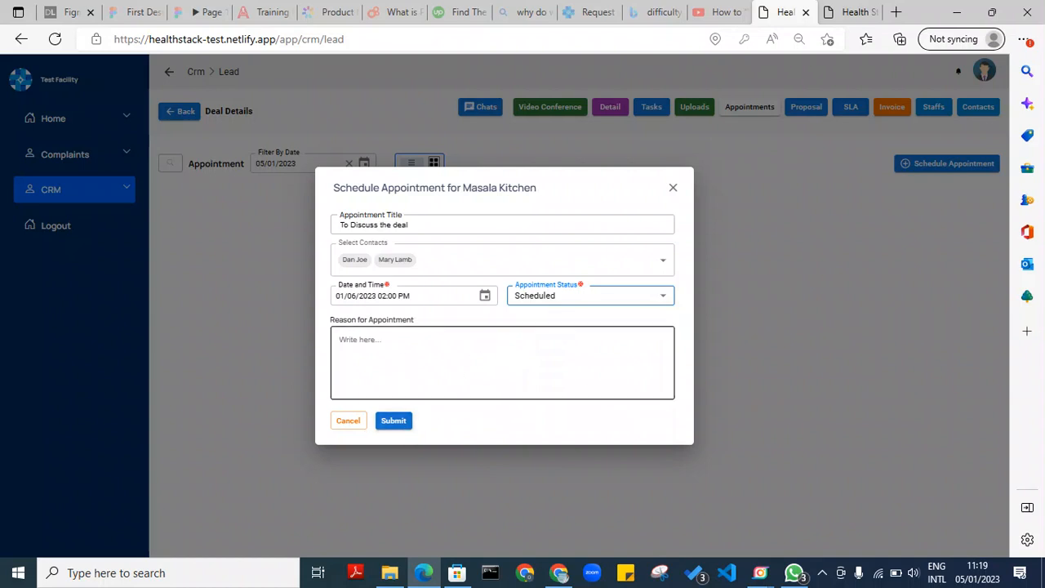
# Enter the reason 'The need to discuss the deal further' and submit the appointment
pyautogui.click(404, 364)
pyautogui.write('T')
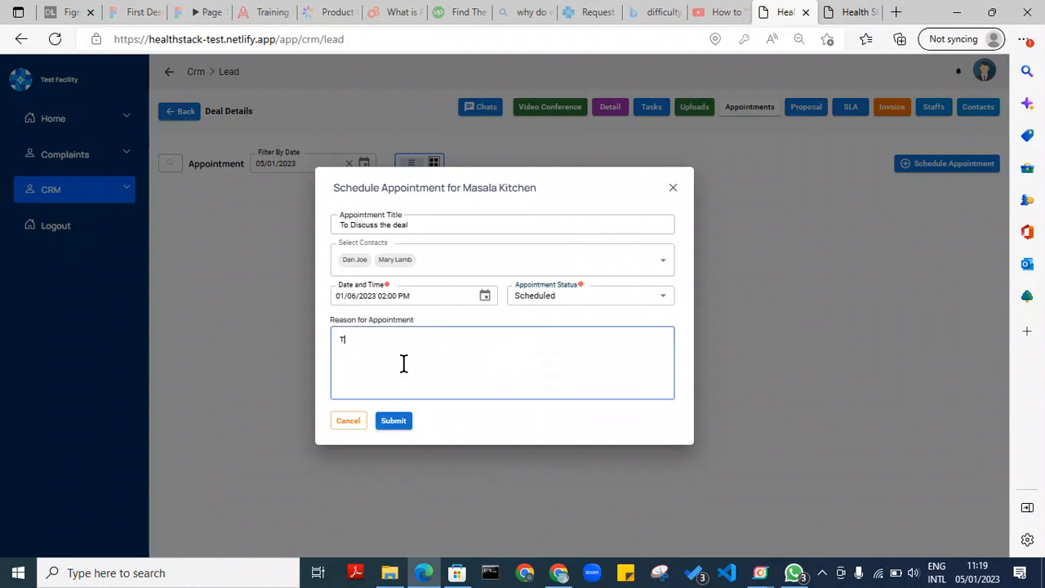
pyautogui.write('he')
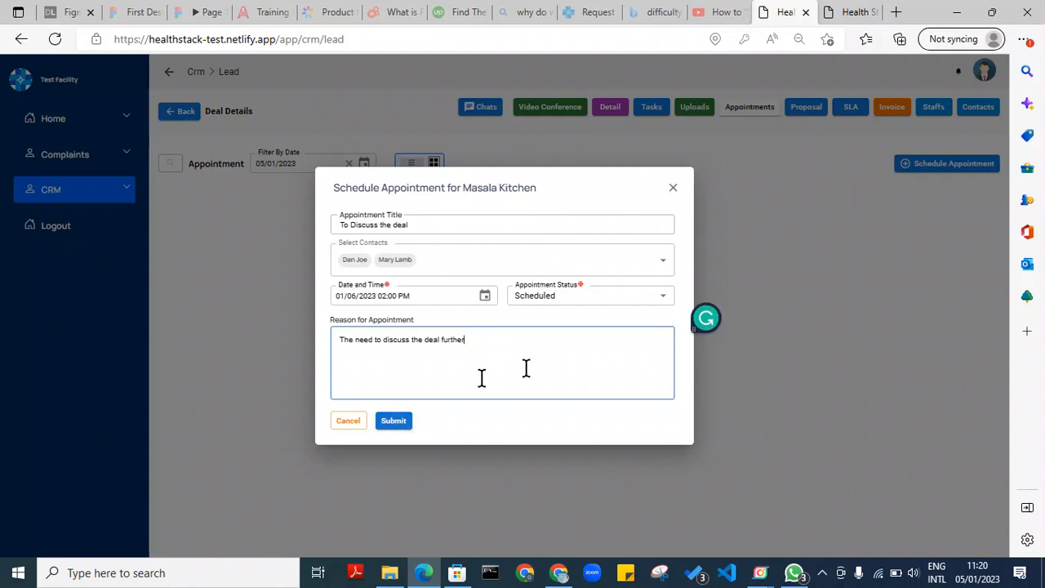
pyautogui.click(393, 422)
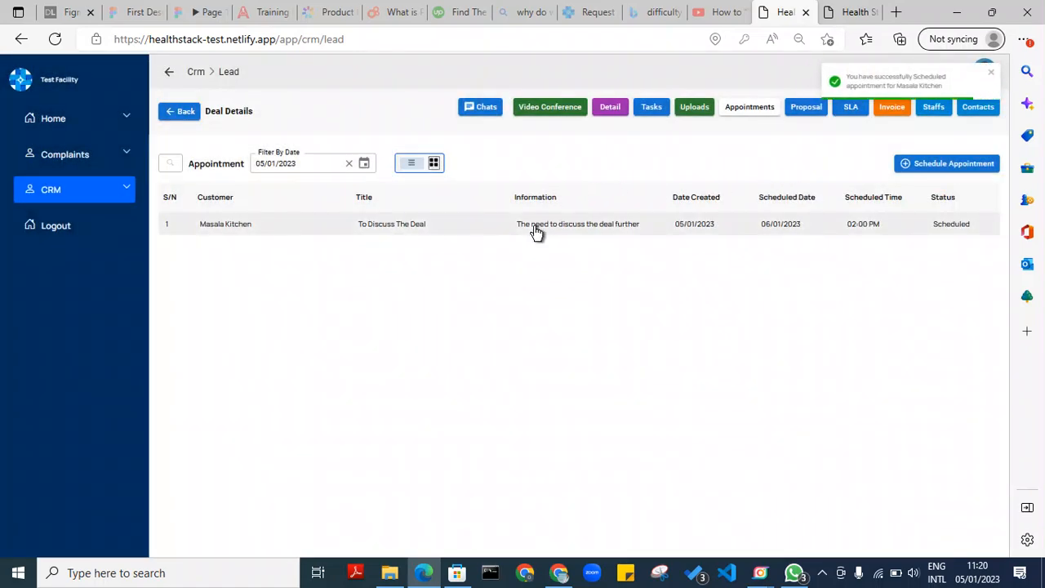
# View the new appointment's details, close them, and switch to the empty Proposals section
pyautogui.click(534, 230)
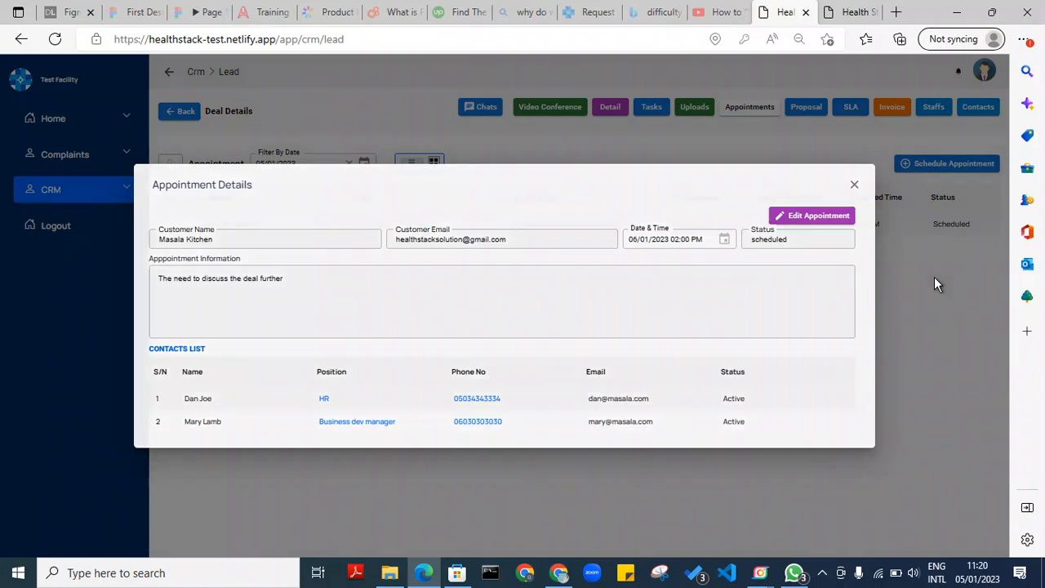
pyautogui.click(937, 283)
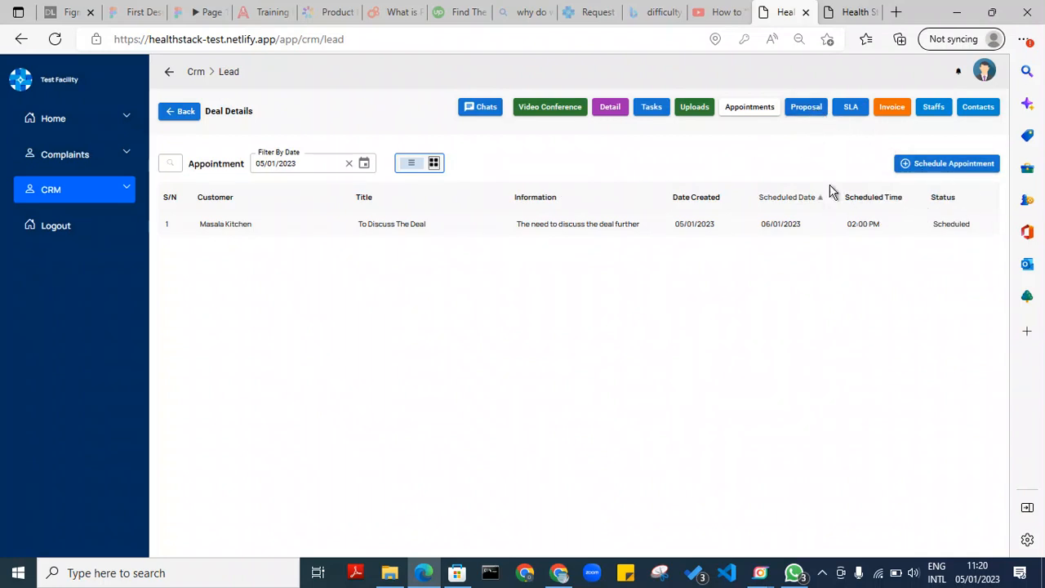
pyautogui.click(802, 111)
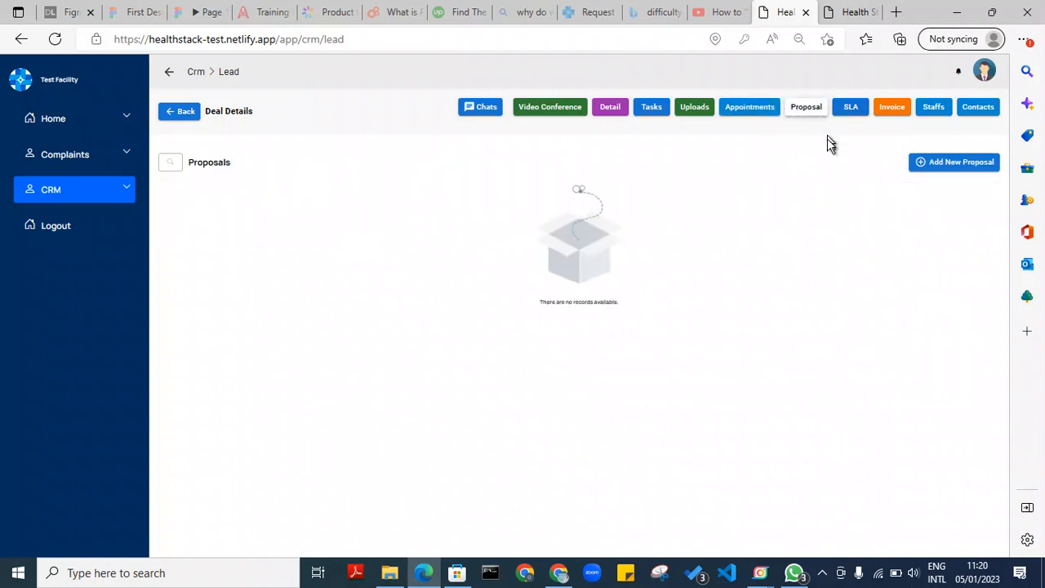
# Open a new Create Proposal form for Masala Kitchen and scroll through its fields
pyautogui.click(949, 164)
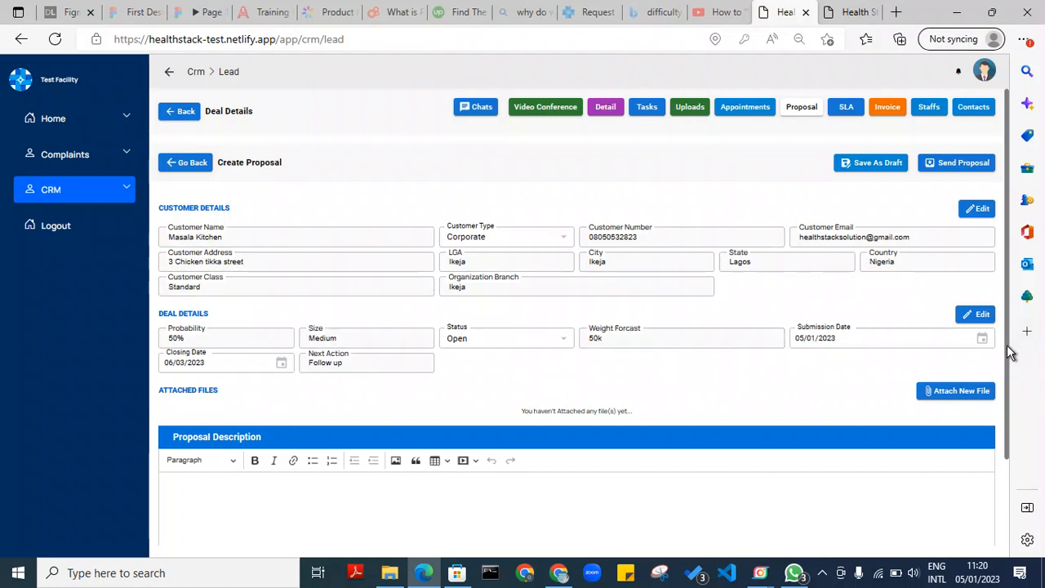
pyautogui.moveTo(1009, 351); pyautogui.dragTo(1009, 424)
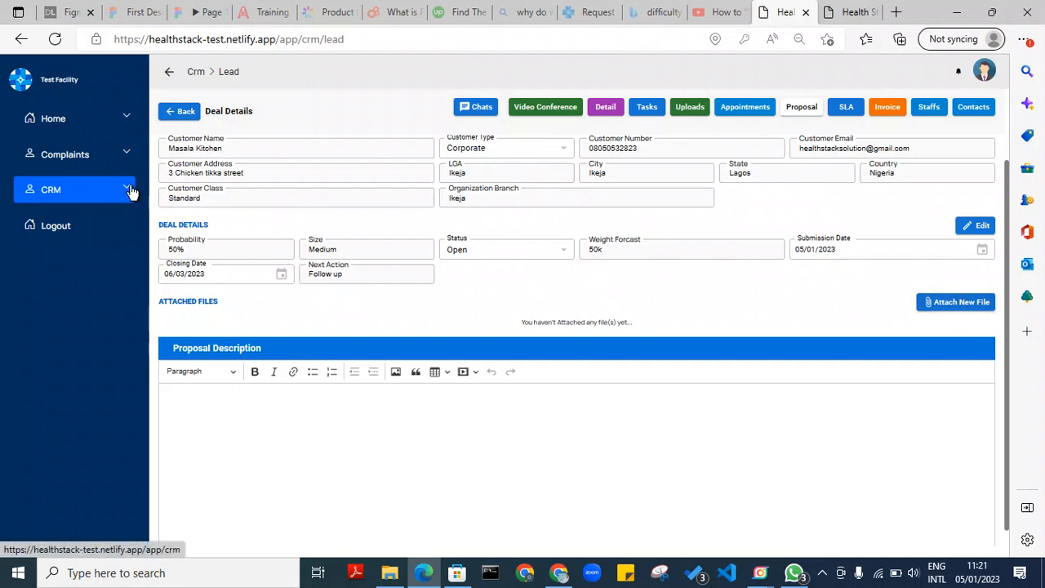
# Return through CRM leads to Masala Kitchen, start a new proposal, and bring up Attach New File
pyautogui.click(89, 190)
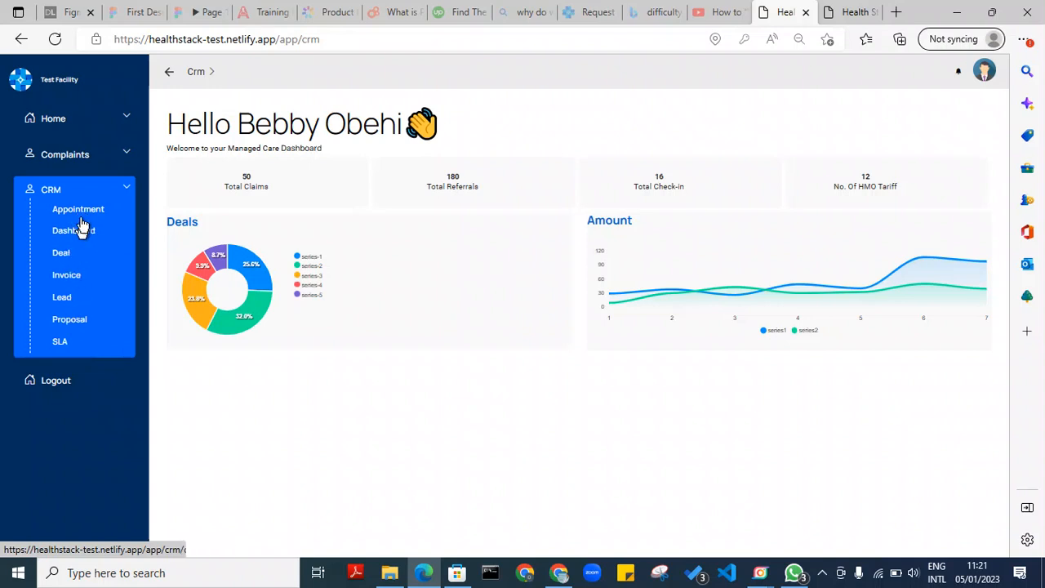
pyautogui.click(64, 299)
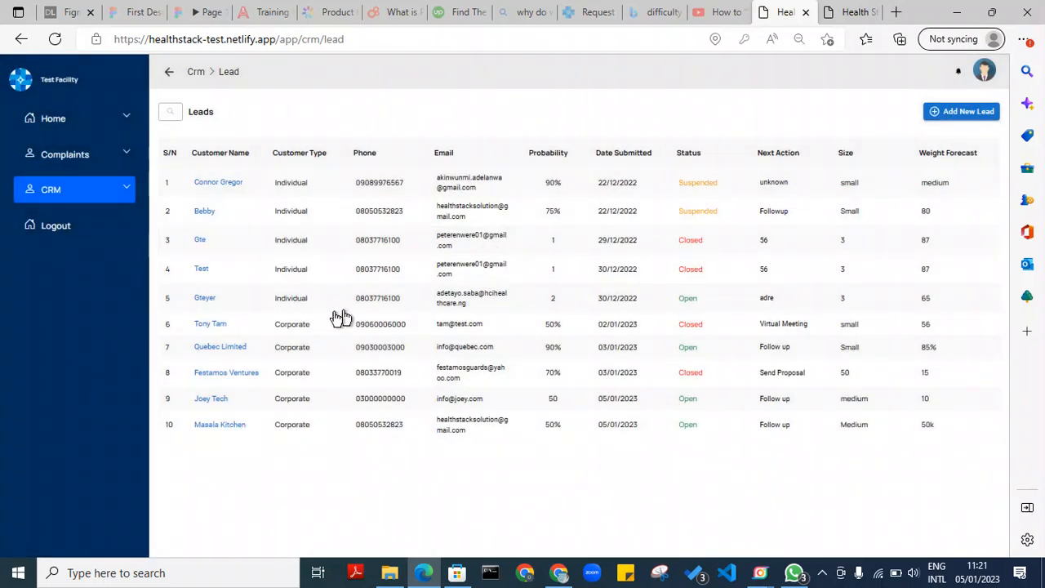
pyautogui.click(410, 428)
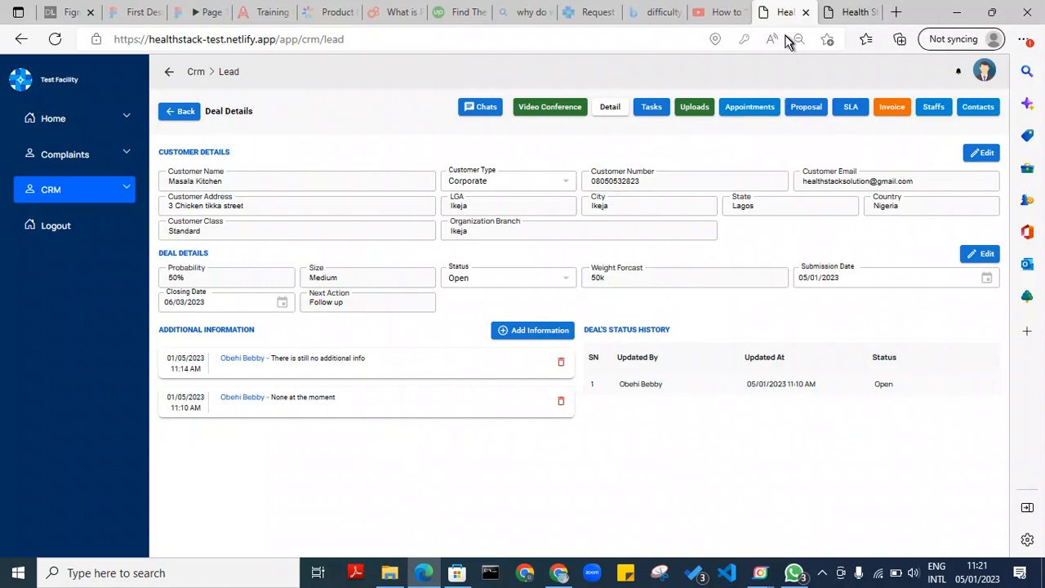
pyautogui.click(799, 111)
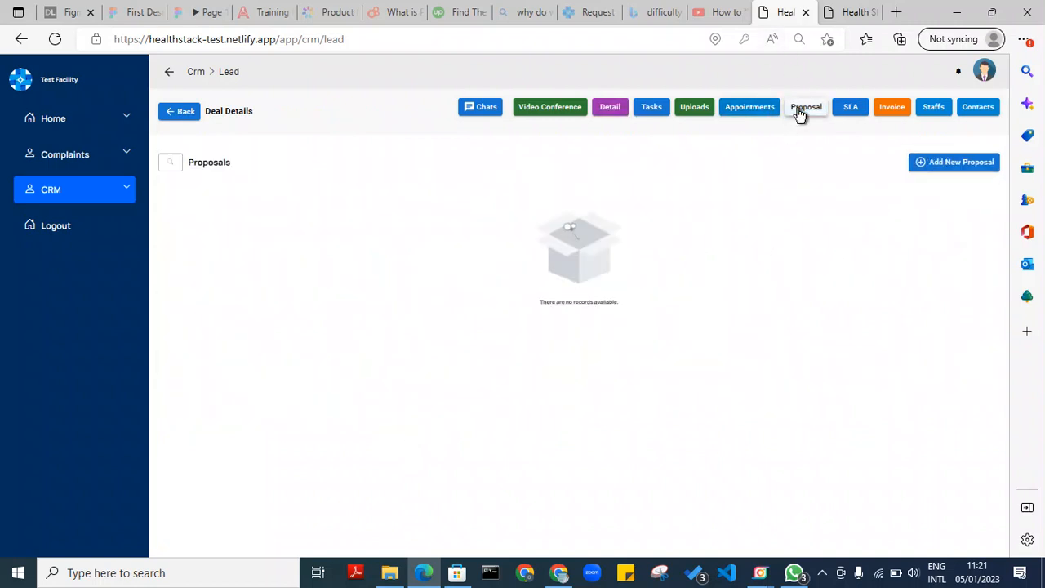
pyautogui.click(970, 168)
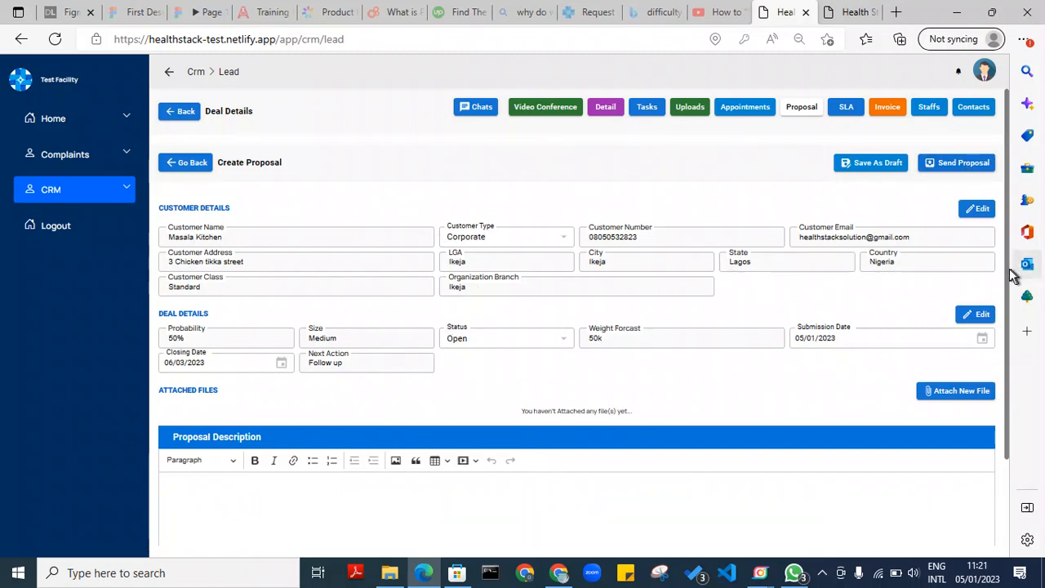
pyautogui.moveTo(1007, 276); pyautogui.dragTo(1012, 398)
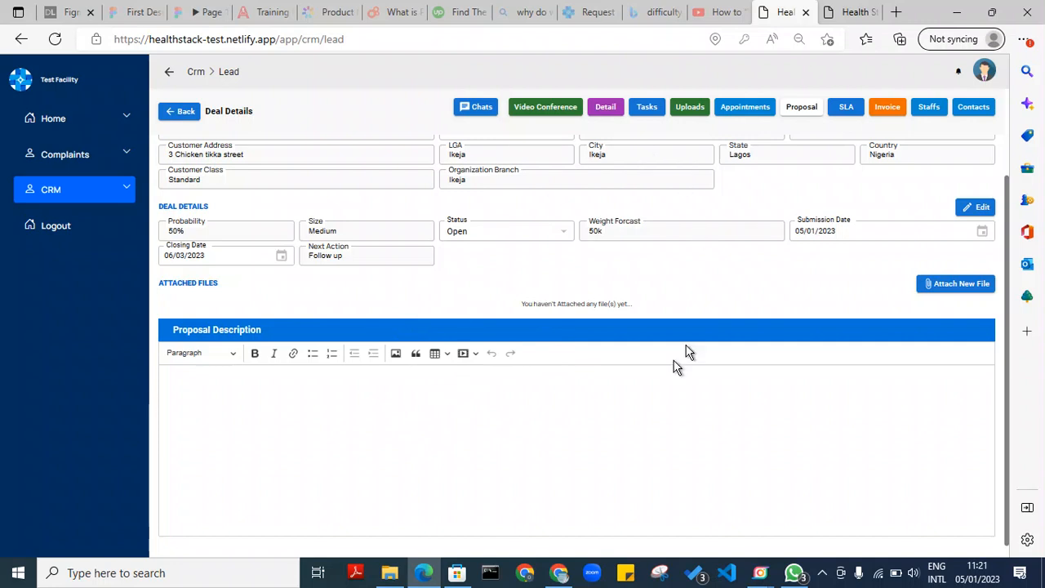
pyautogui.click(949, 285)
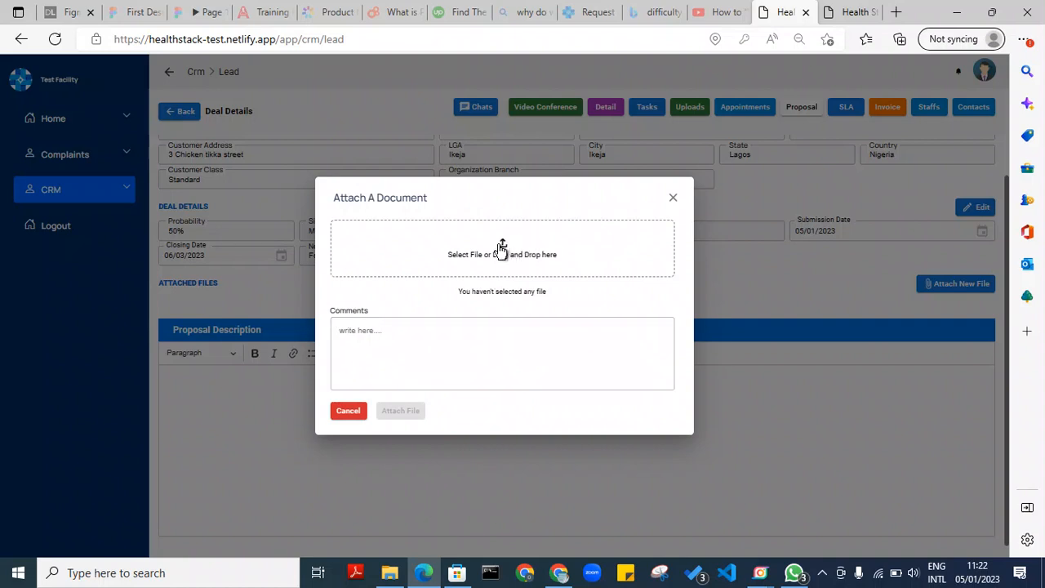
# Open the Documents folder in File Explorer and resize it beside the Attach A Document dialog
pyautogui.click(391, 573)
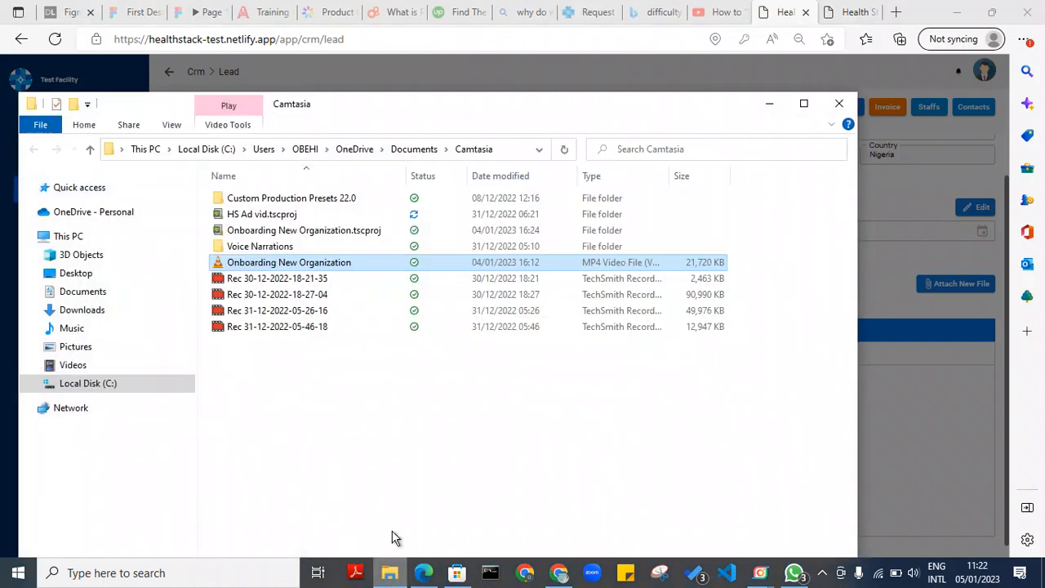
pyautogui.click(92, 294)
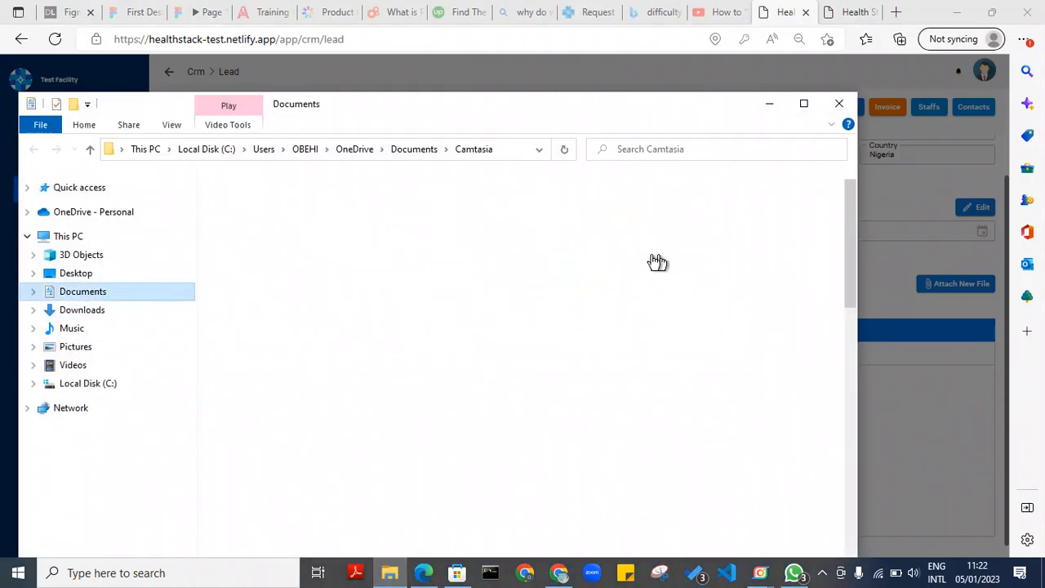
pyautogui.moveTo(847, 220)
pyautogui.mouseDown()
pyautogui.moveTo(863, 392)
pyautogui.moveTo(844, 490)
pyautogui.mouseUp()
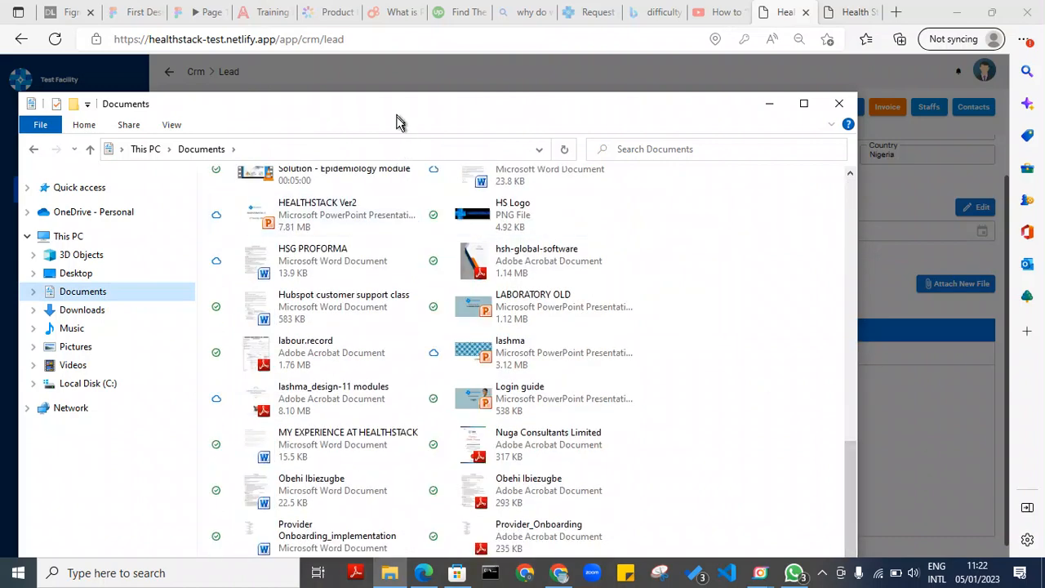
pyautogui.moveTo(398, 121); pyautogui.dragTo(319, 142)
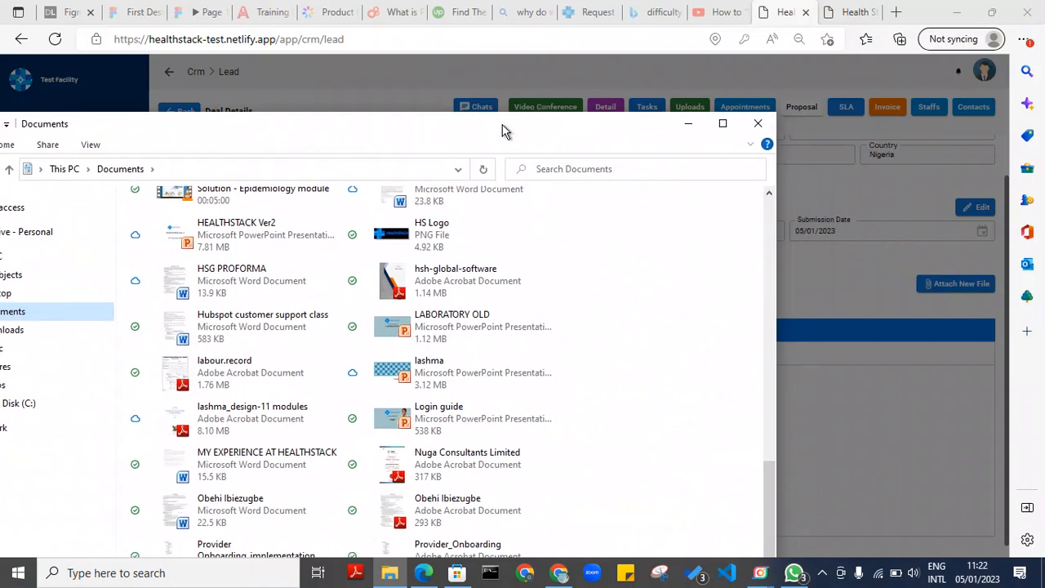
pyautogui.moveTo(502, 130); pyautogui.dragTo(689, 124)
pyautogui.moveTo(128, 106); pyautogui.dragTo(466, 235)
pyautogui.moveTo(646, 248); pyautogui.dragTo(630, 105)
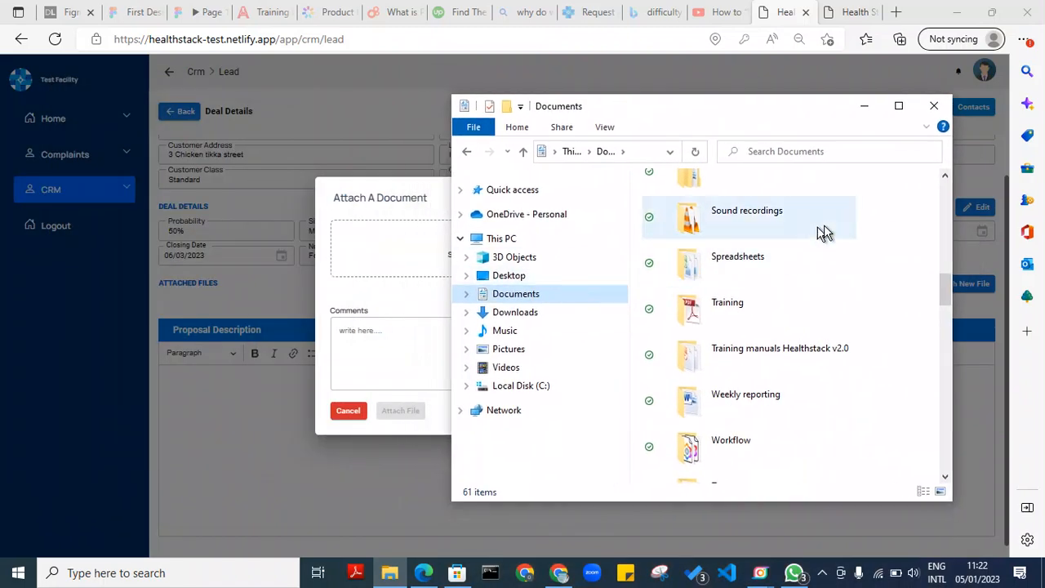
# Drag labour.record.pdf from Documents onto the Attach A Document drop zone
pyautogui.moveTo(942, 285)
pyautogui.mouseDown()
pyautogui.moveTo(964, 392)
pyautogui.moveTo(909, 397)
pyautogui.moveTo(700, 325)
pyautogui.moveTo(730, 340)
pyautogui.moveTo(702, 328)
pyautogui.moveTo(424, 304)
pyautogui.moveTo(414, 258)
pyautogui.mouseUp()
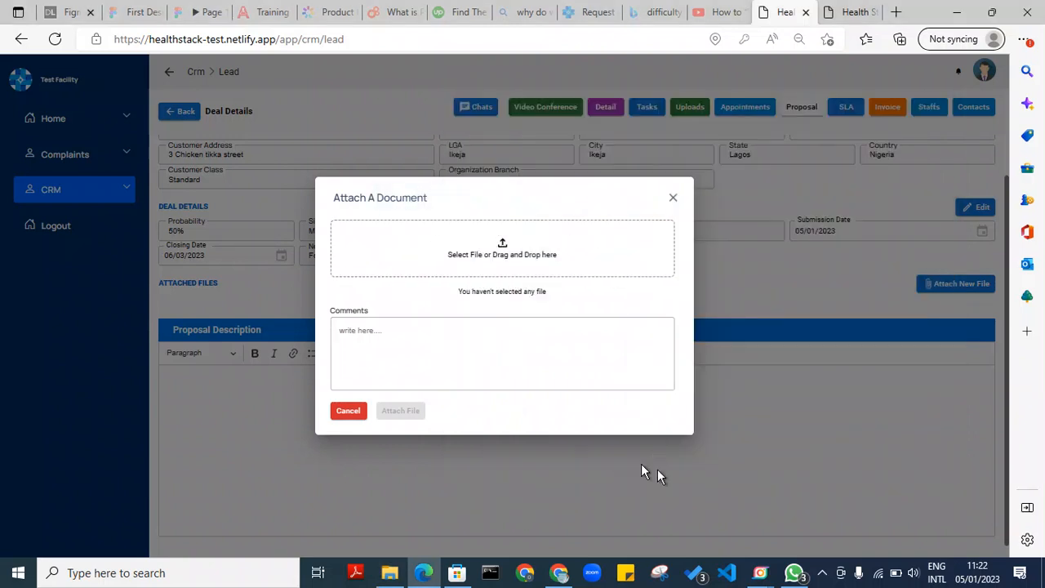
pyautogui.click(389, 574)
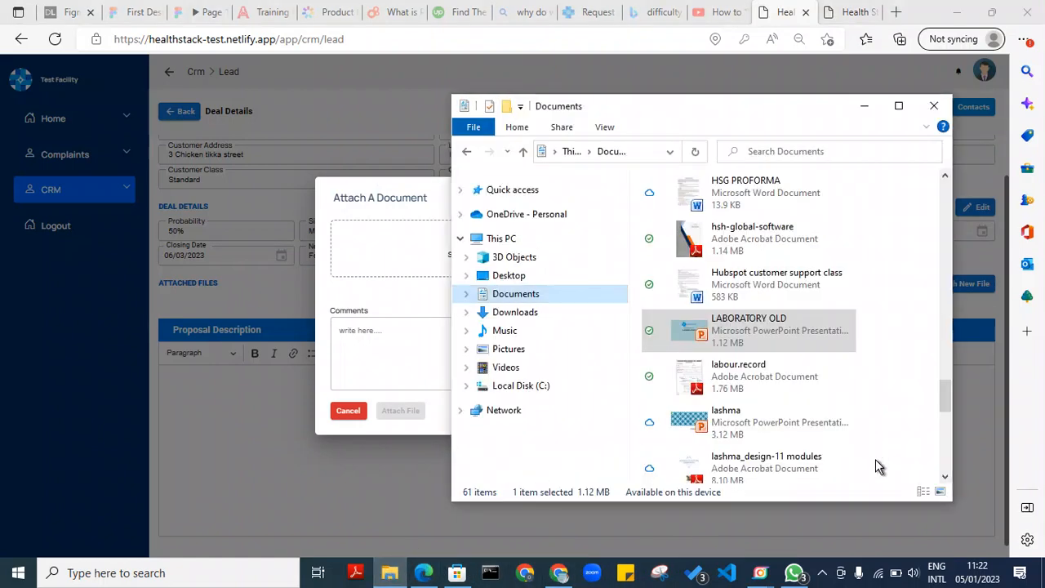
pyautogui.moveTo(765, 394); pyautogui.dragTo(430, 270)
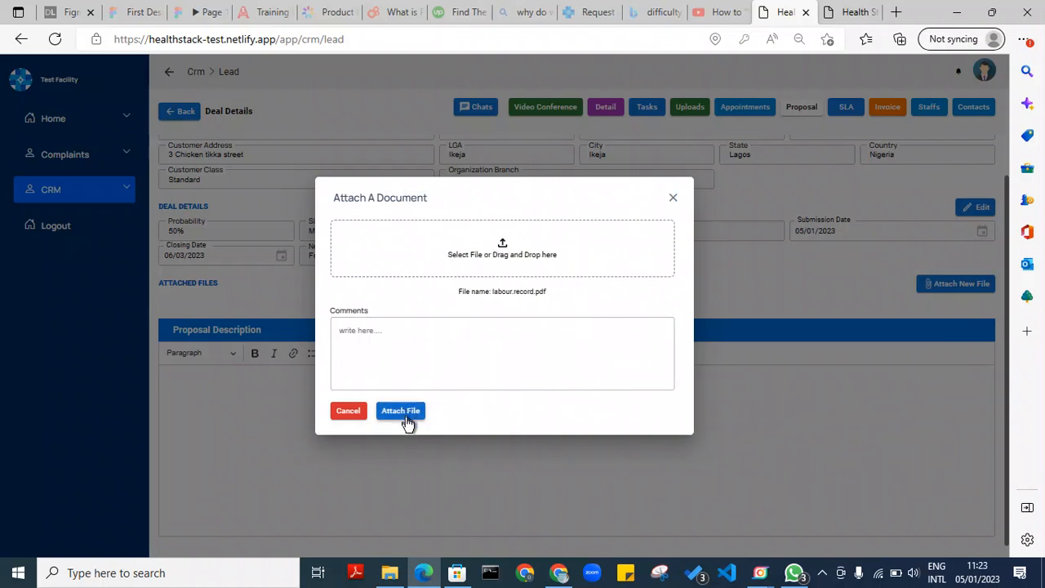
# Add the comment 'Comment' to labour.record.pdf and attach it to the proposal
pyautogui.click(404, 367)
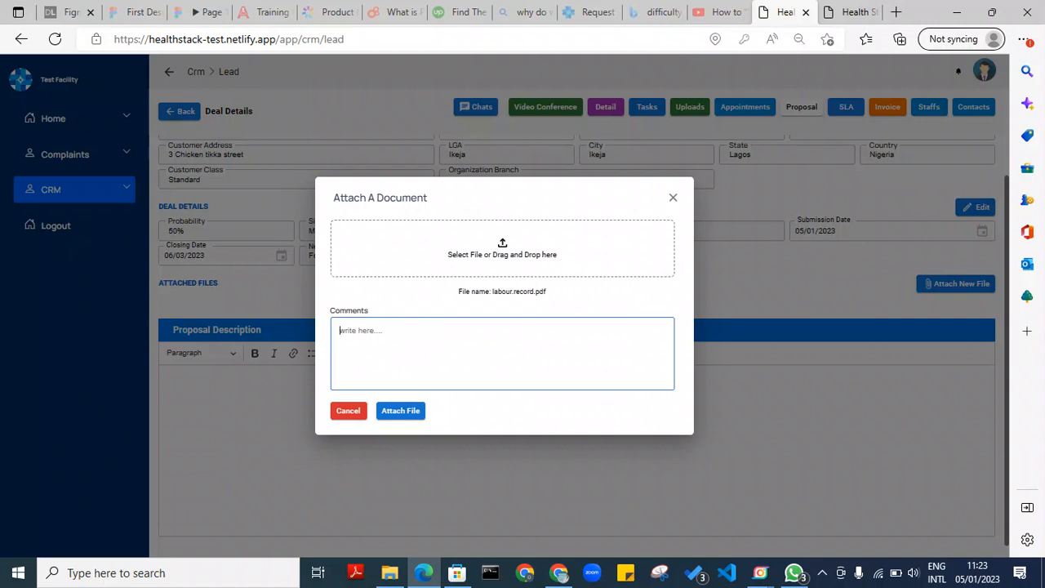
pyautogui.write('Comment')
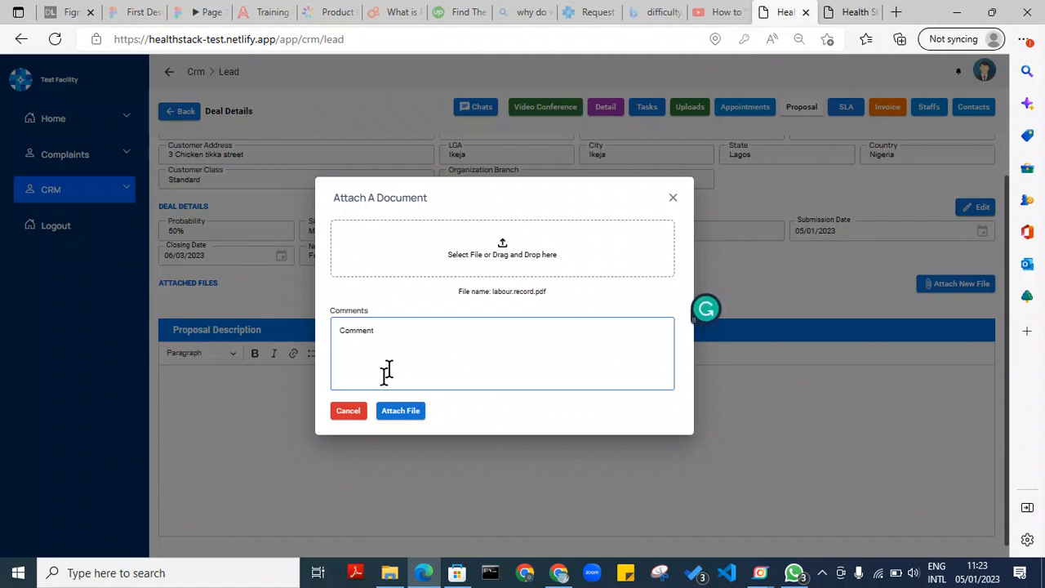
pyautogui.click(408, 413)
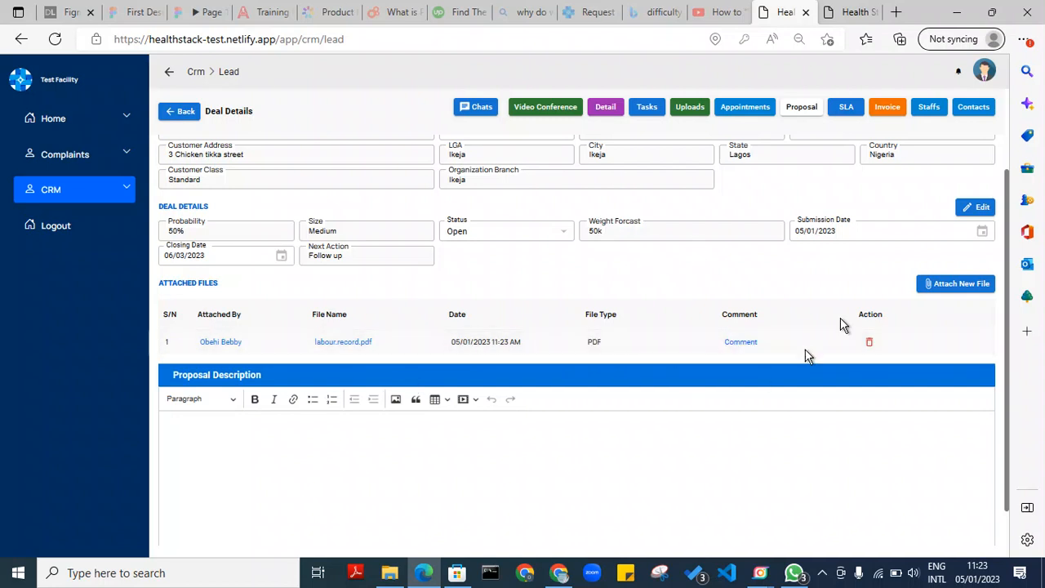
# Type the greeting, attached-proposal note, feedback line and Regards sign-off, correcting typos
pyautogui.click(428, 466)
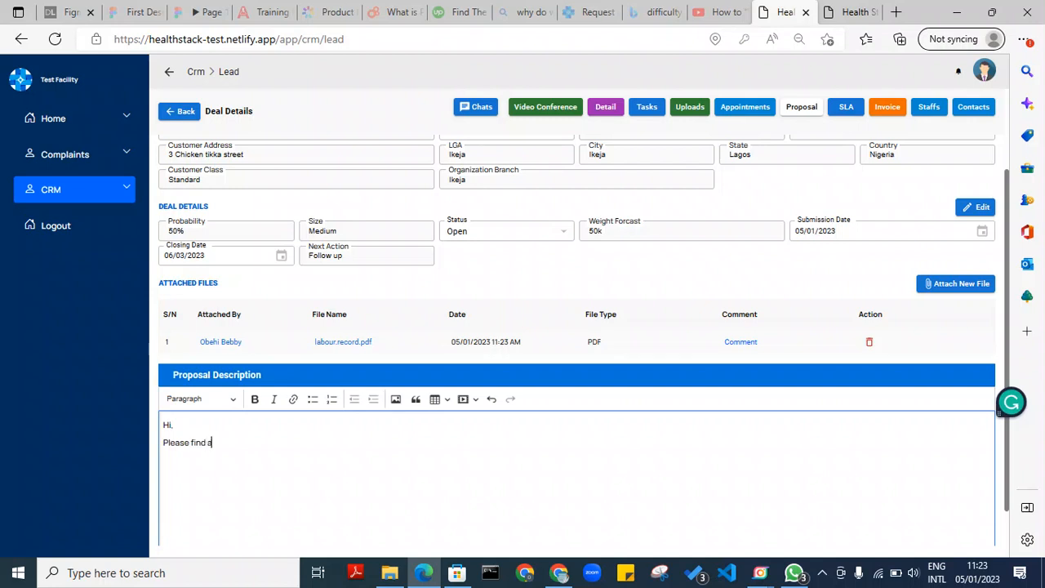
pyautogui.write('hc')
pyautogui.hotkey('ctrl', 'BackSpace')
pyautogui.hotkey('ctrl', 'BackSpace')
pyautogui.write('a proposal for this deal.')
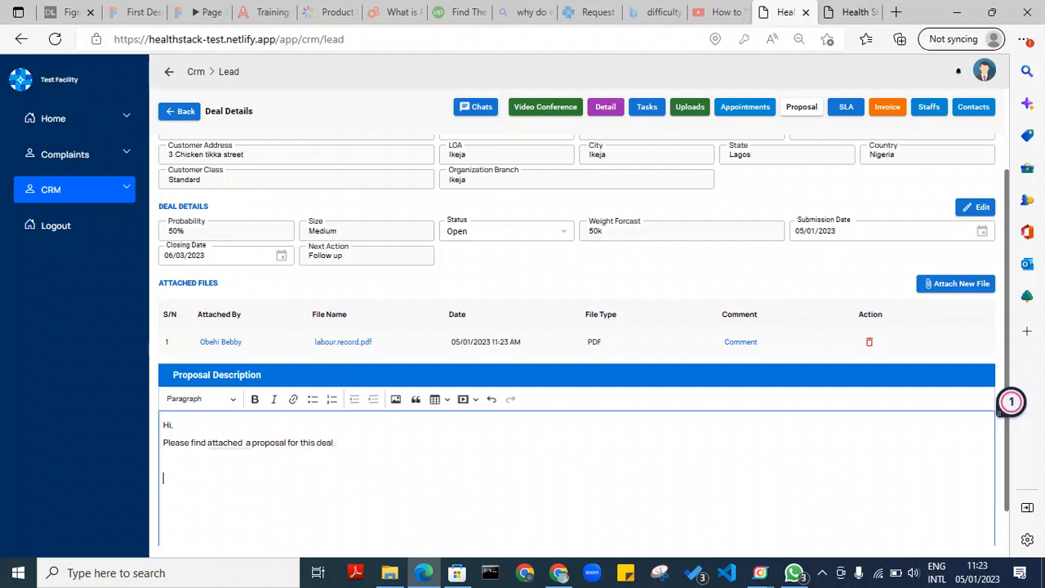
pyautogui.write('loo')
pyautogui.press('BackSpace')
pyautogui.press('BackSpace')
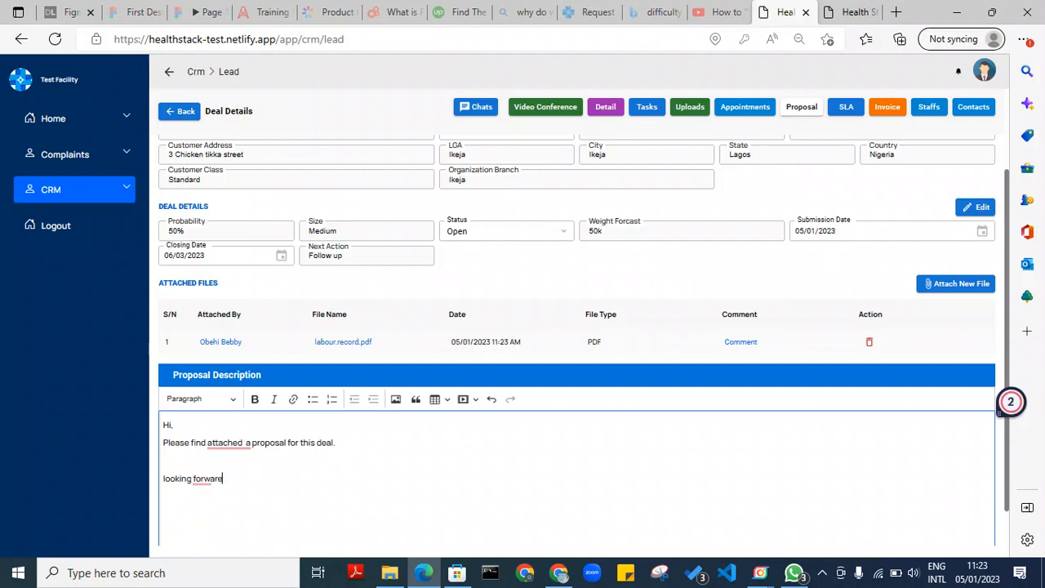
pyautogui.write('ard to your feedback.')
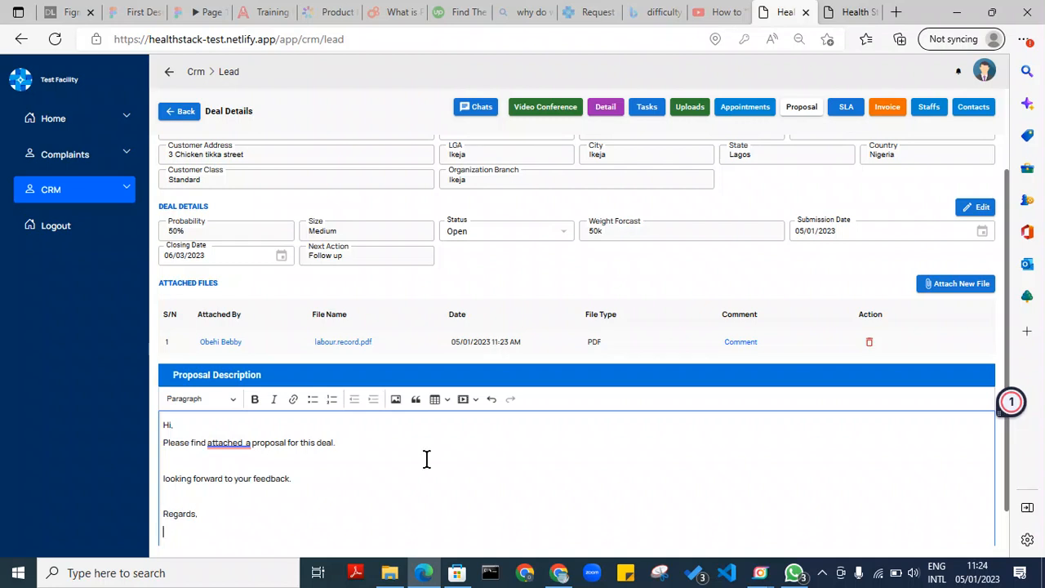
# Remove the extra space after 'attached' and insert an empty first line above the greeting
pyautogui.moveTo(229, 441)
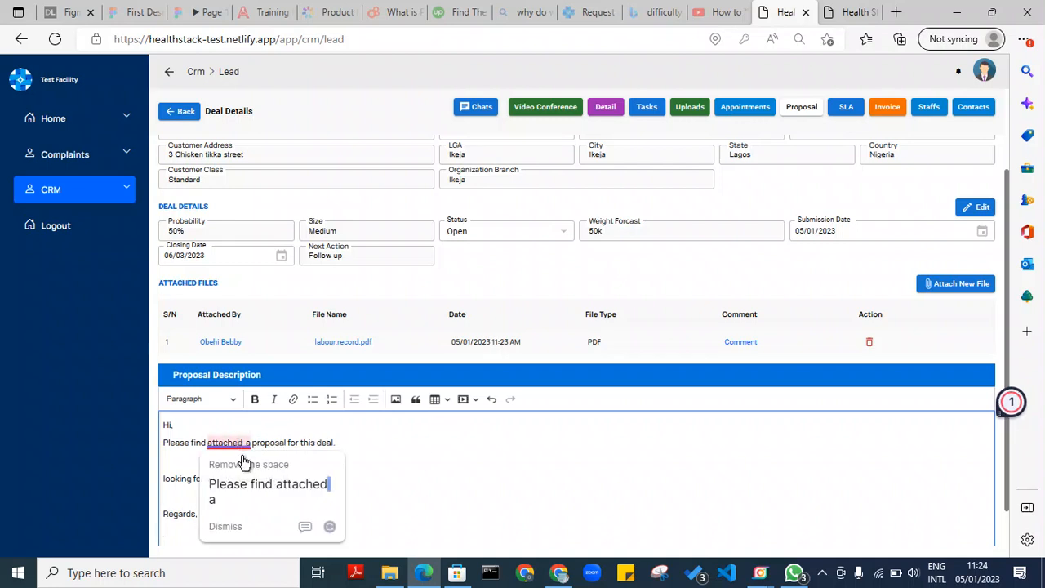
pyautogui.click(245, 486)
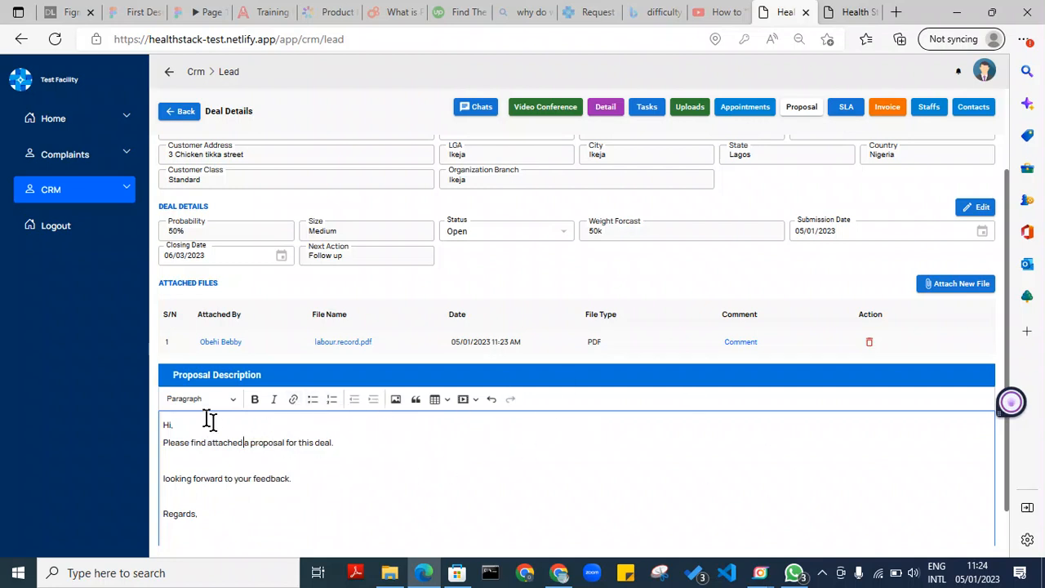
pyautogui.click(164, 425)
pyautogui.press('Return')
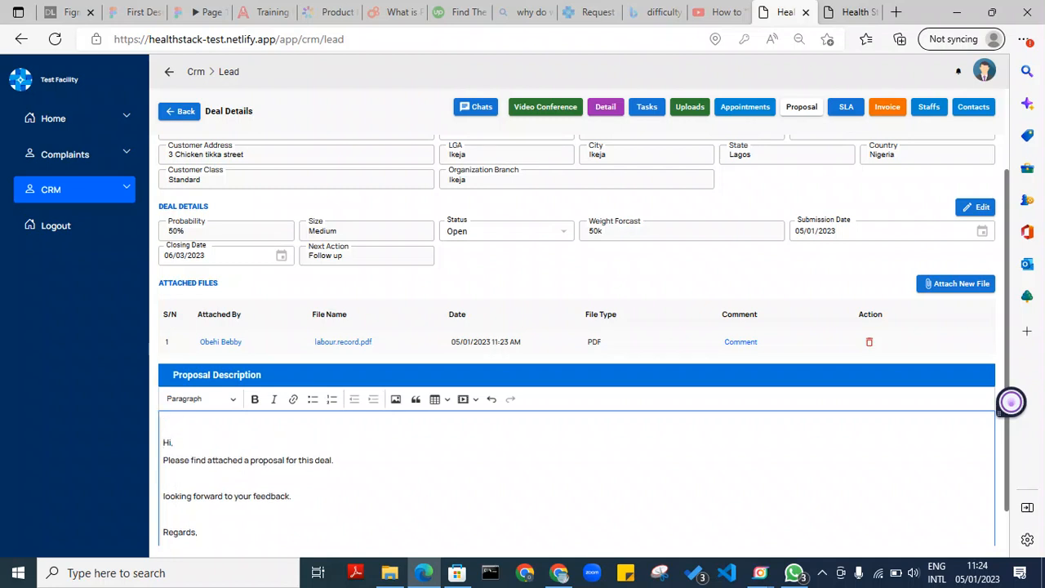
pyautogui.click(241, 424)
# Make the 'Proposal' title bold and italicise the feedback sentence
pyautogui.moveTo(195, 424); pyautogui.dragTo(163, 425)
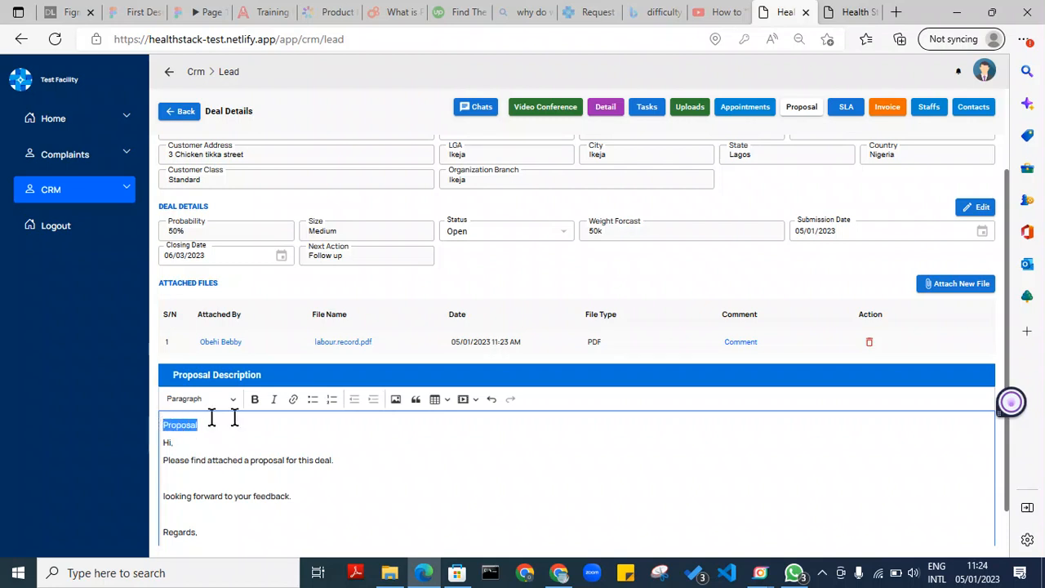
pyautogui.click(254, 399)
pyautogui.click(252, 421)
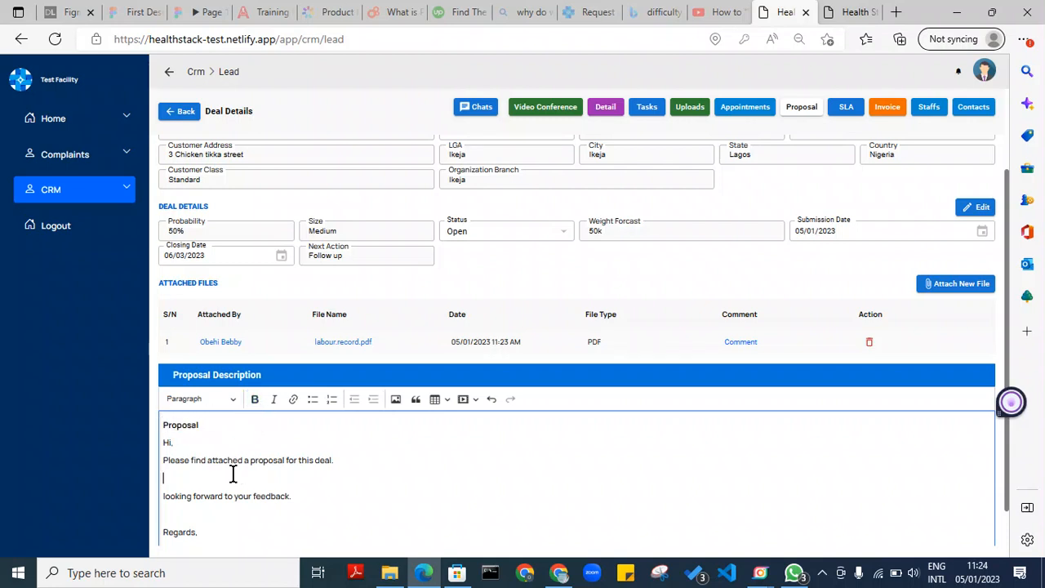
pyautogui.moveTo(182, 495); pyautogui.dragTo(292, 495)
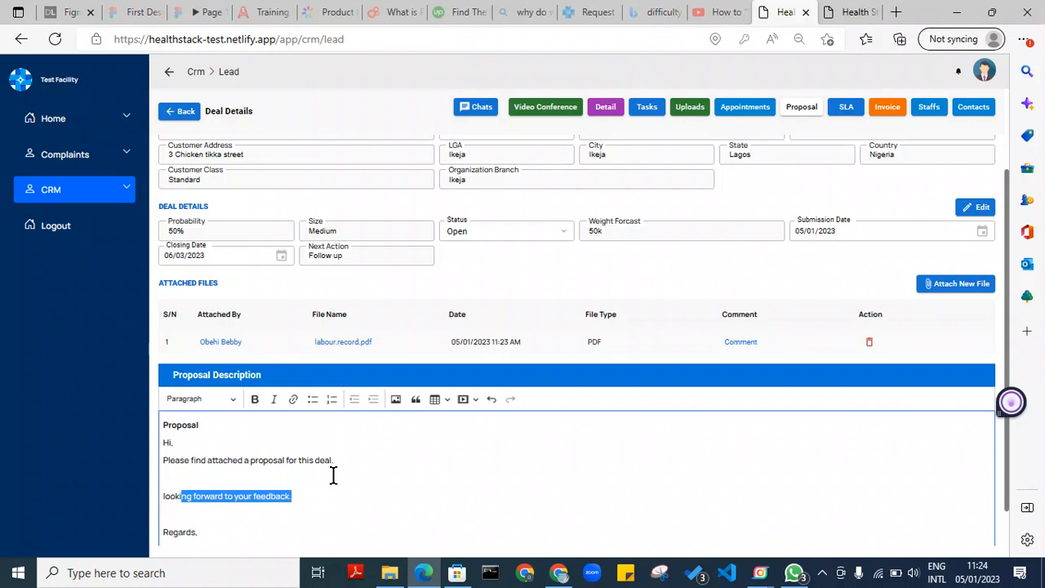
pyautogui.click(274, 399)
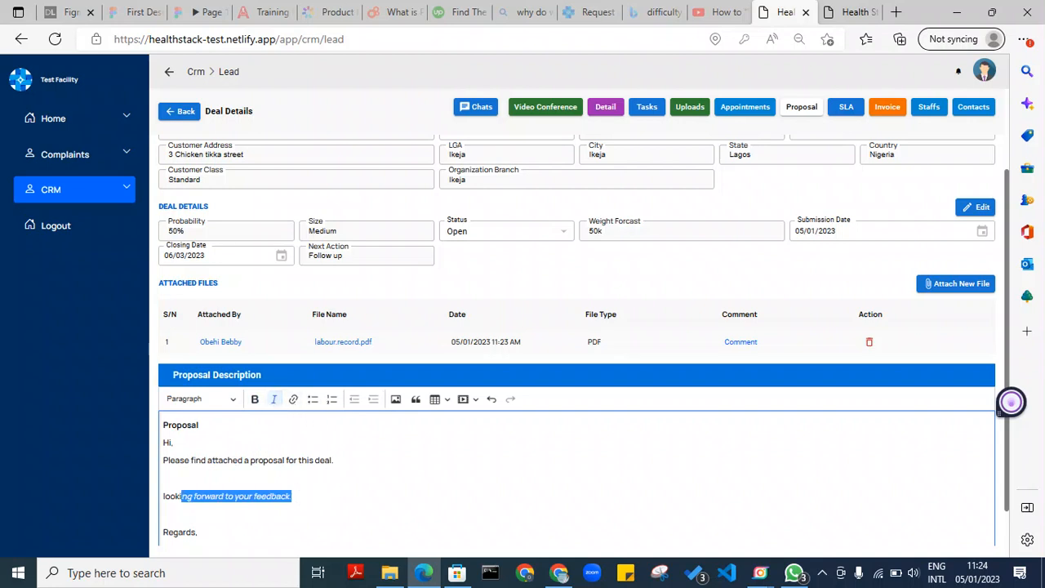
# Add 'bebby.com' after the feedback line as a hyperlink, then a blank line before the sign-off
pyautogui.click(293, 495)
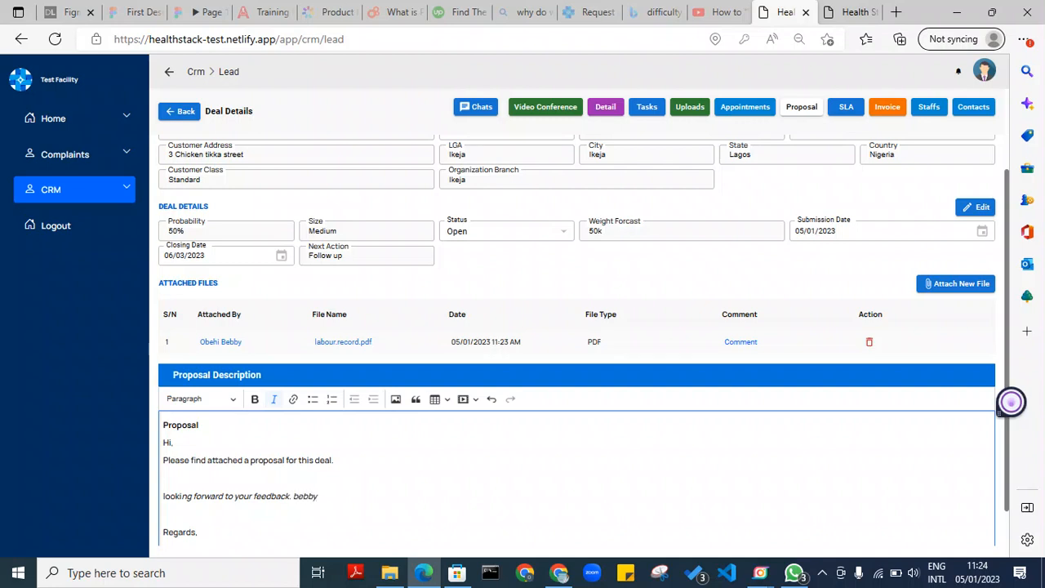
pyautogui.write('bebby.com')
pyautogui.rightClick(314, 496)
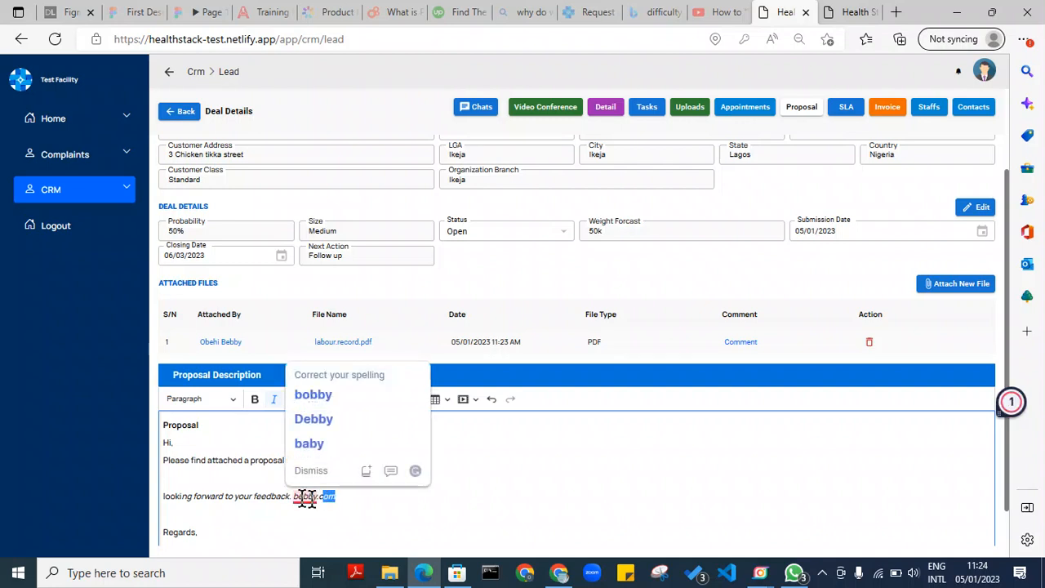
pyautogui.press('Escape')
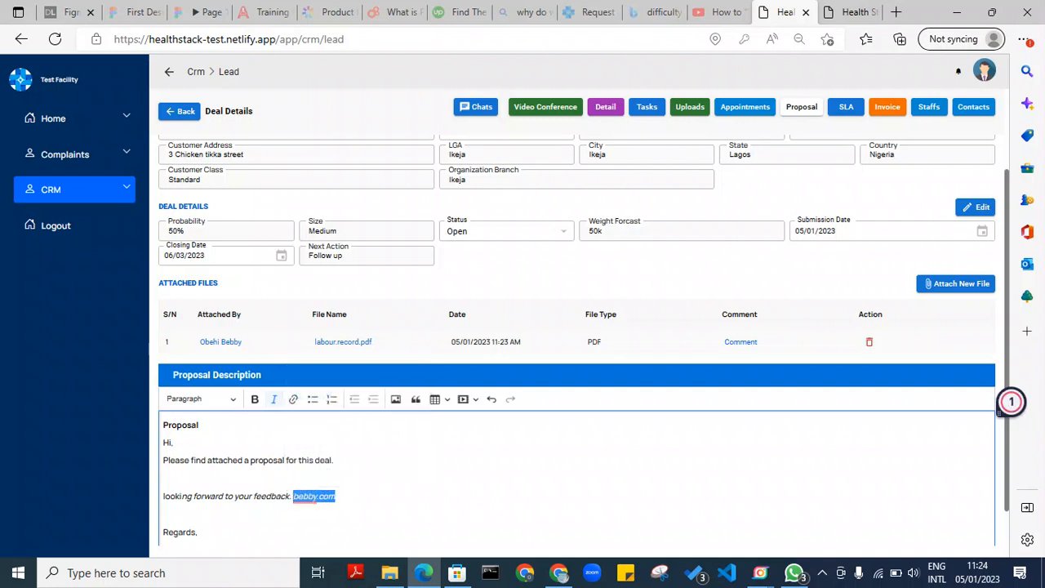
pyautogui.click(293, 399)
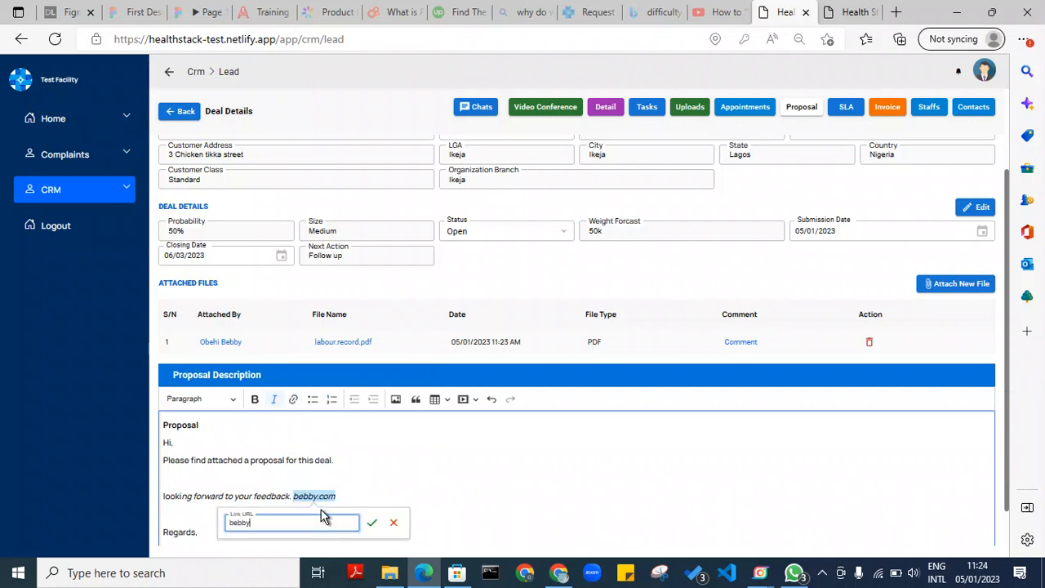
pyautogui.write('bebby.co')
pyautogui.click(371, 521)
pyautogui.click(346, 512)
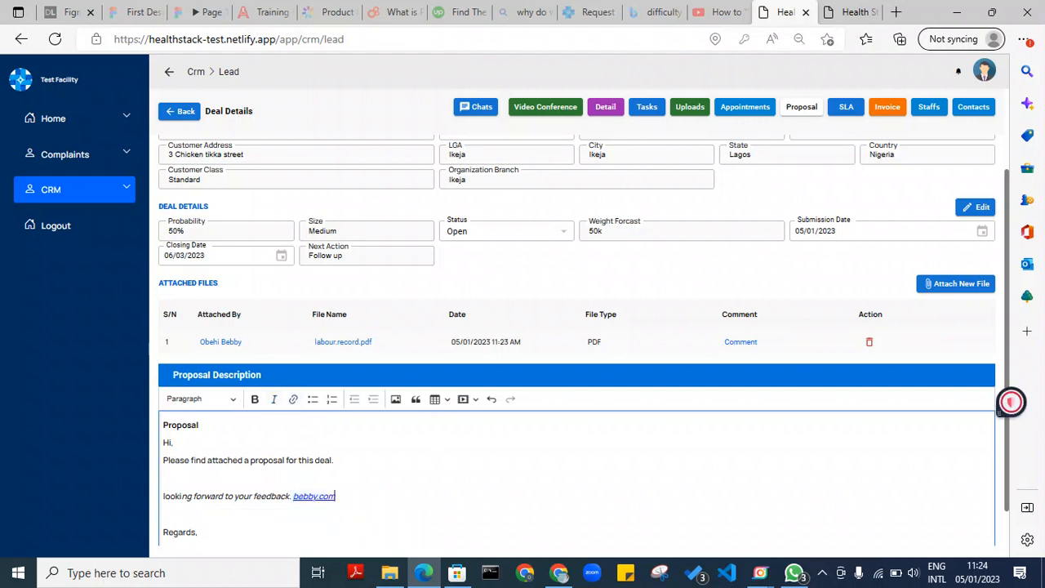
pyautogui.moveTo(336, 495); pyautogui.dragTo(299, 489)
pyautogui.write('bebby')
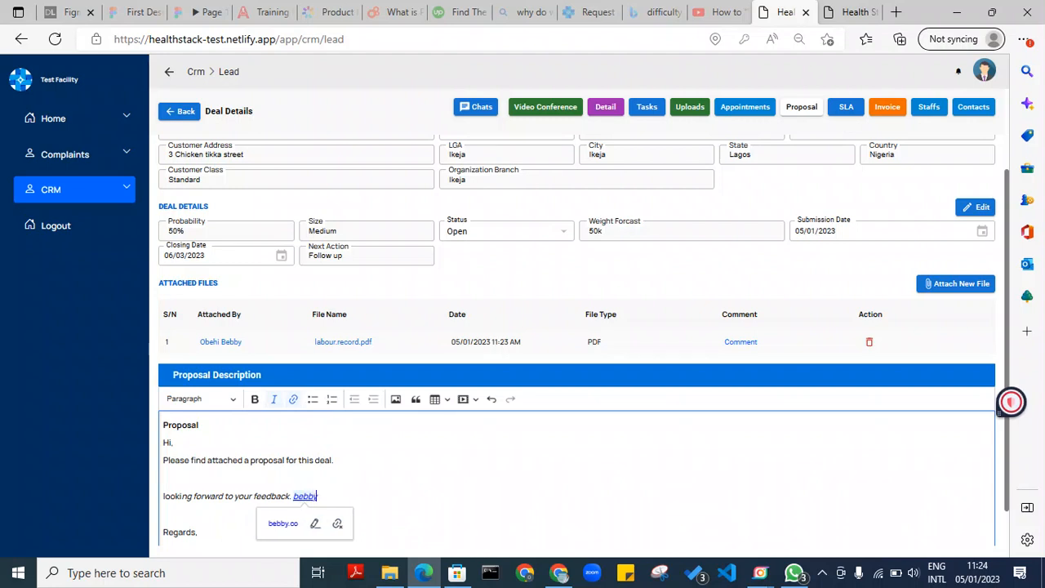
pyautogui.click(369, 454)
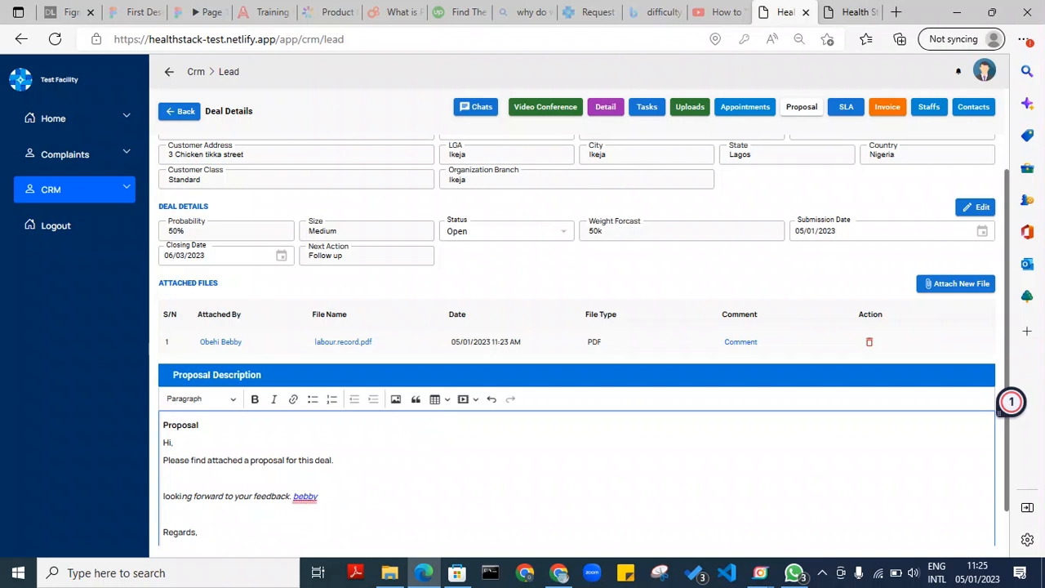
pyautogui.press('Return')
pyautogui.click(441, 404)
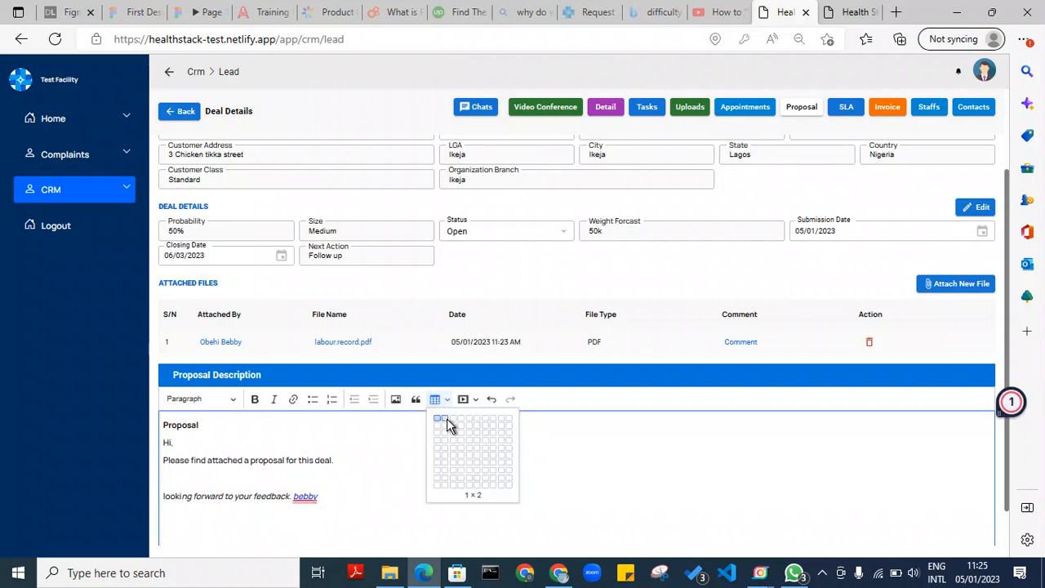
pyautogui.click(453, 426)
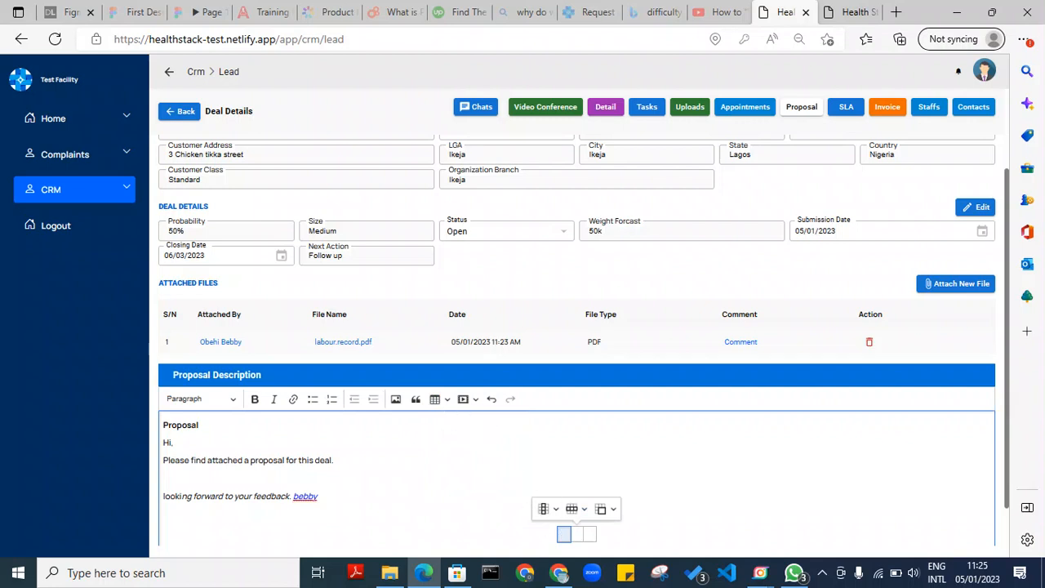
pyautogui.write('int')
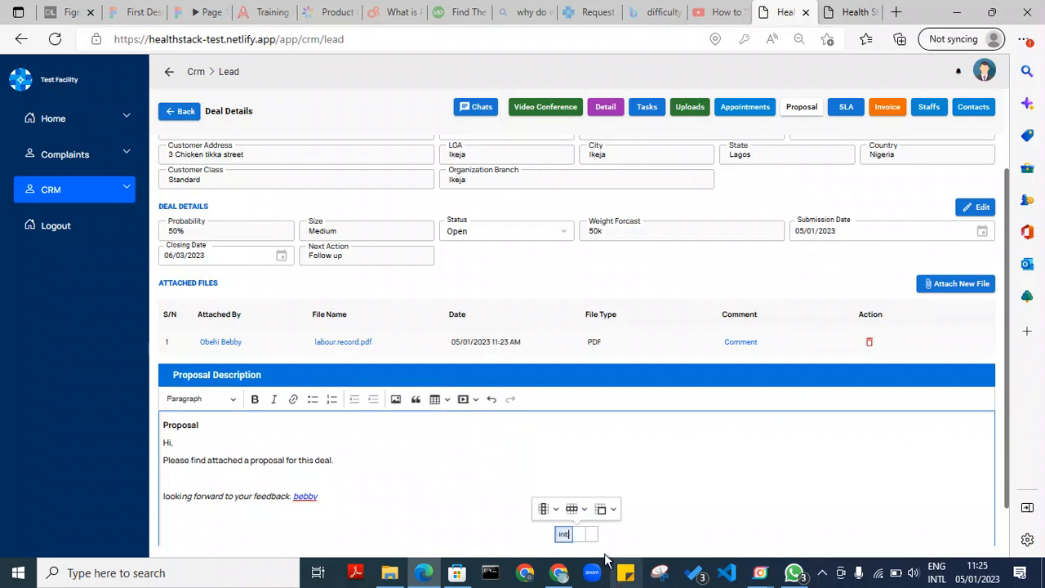
pyautogui.write('bvghcfdscdfghjkl;`;lknbj,hcgfz\\zvxcgvhbjnkml')
pyautogui.click(705, 461)
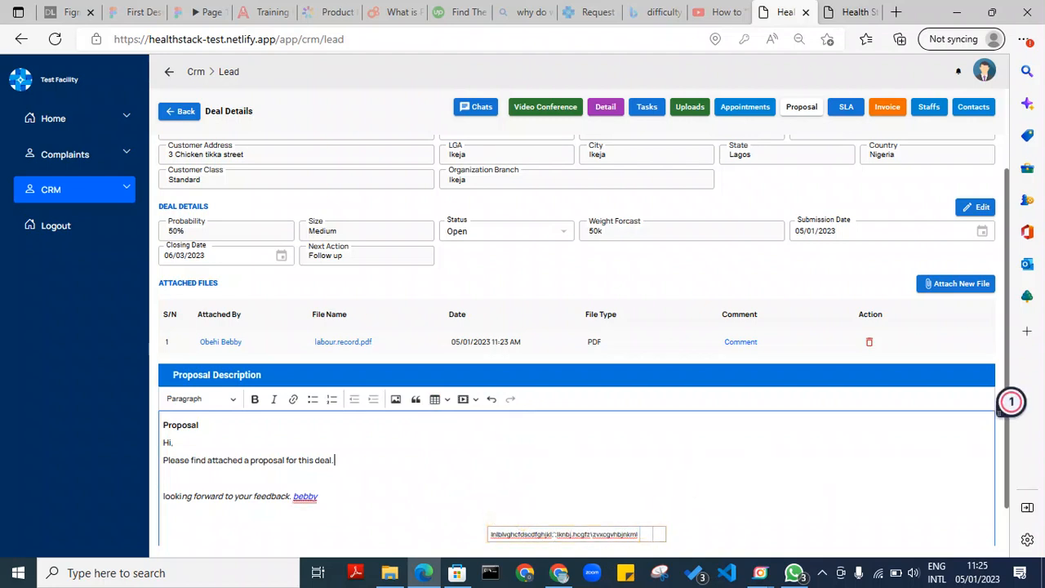
pyautogui.click(492, 399)
pyautogui.click(492, 399)
pyautogui.click(492, 399)
pyautogui.click(492, 400)
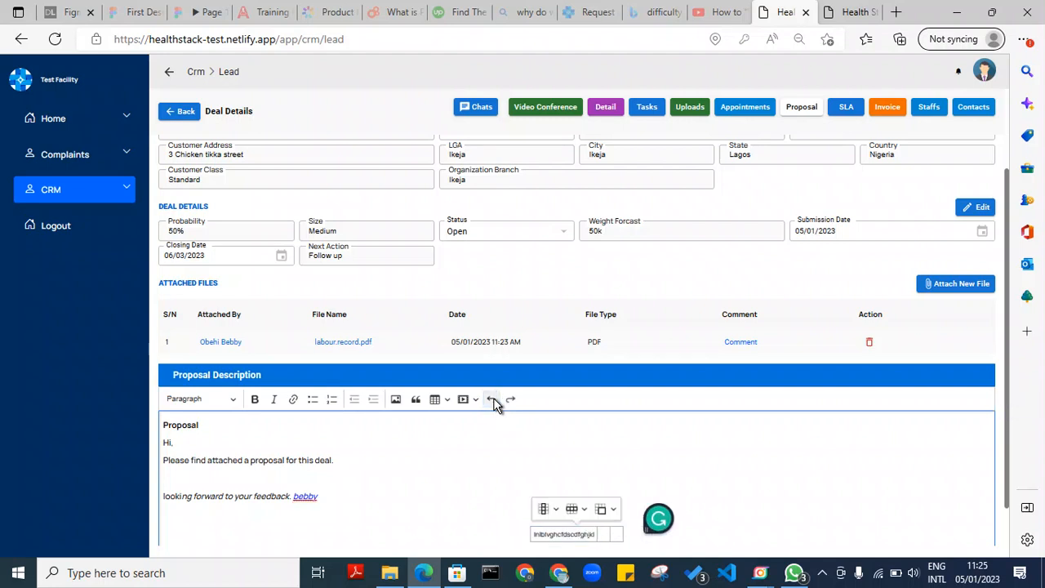
pyautogui.click(491, 399)
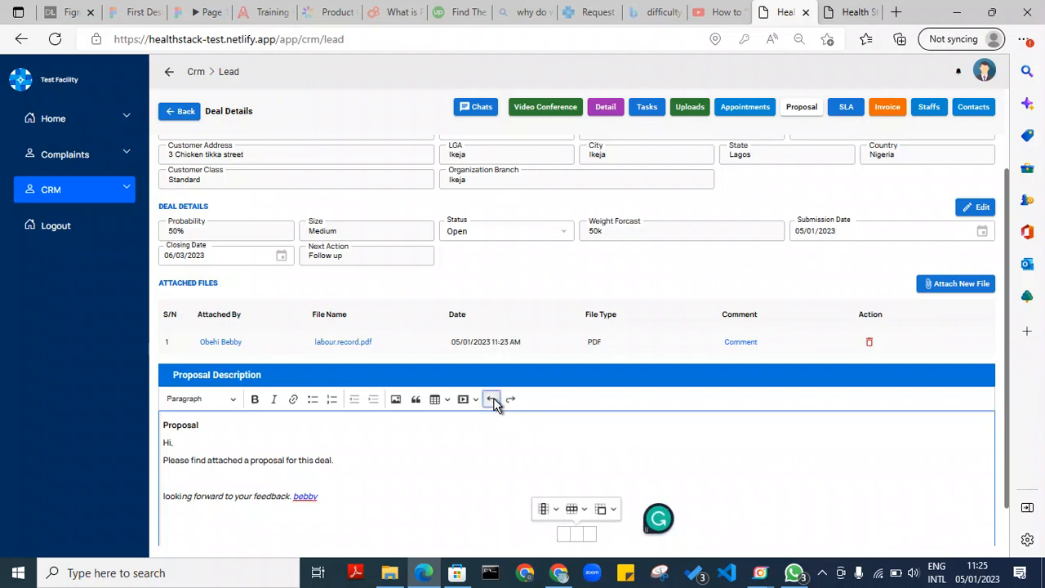
pyautogui.click(491, 399)
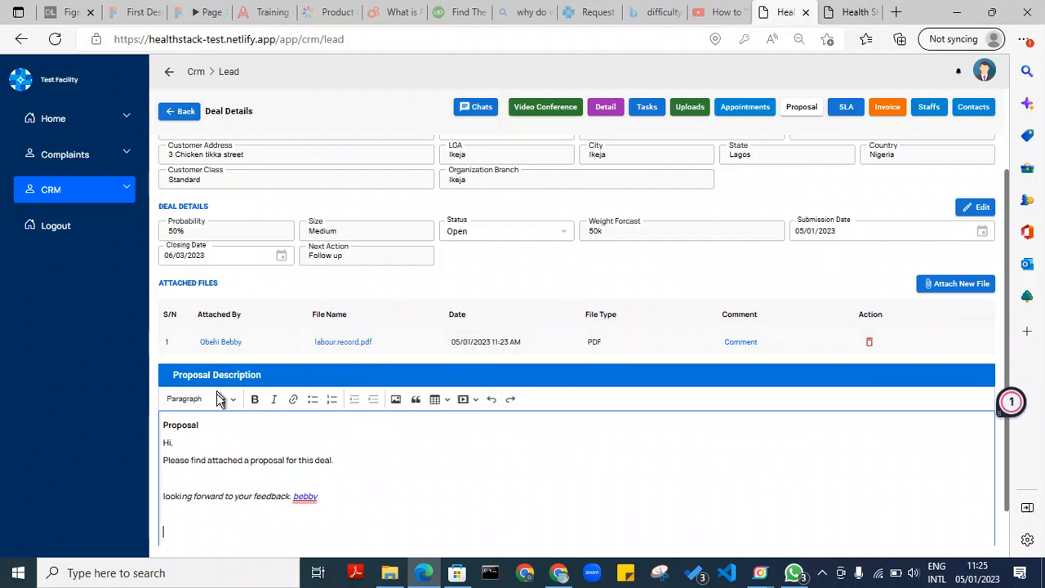
pyautogui.press('BackSpace')
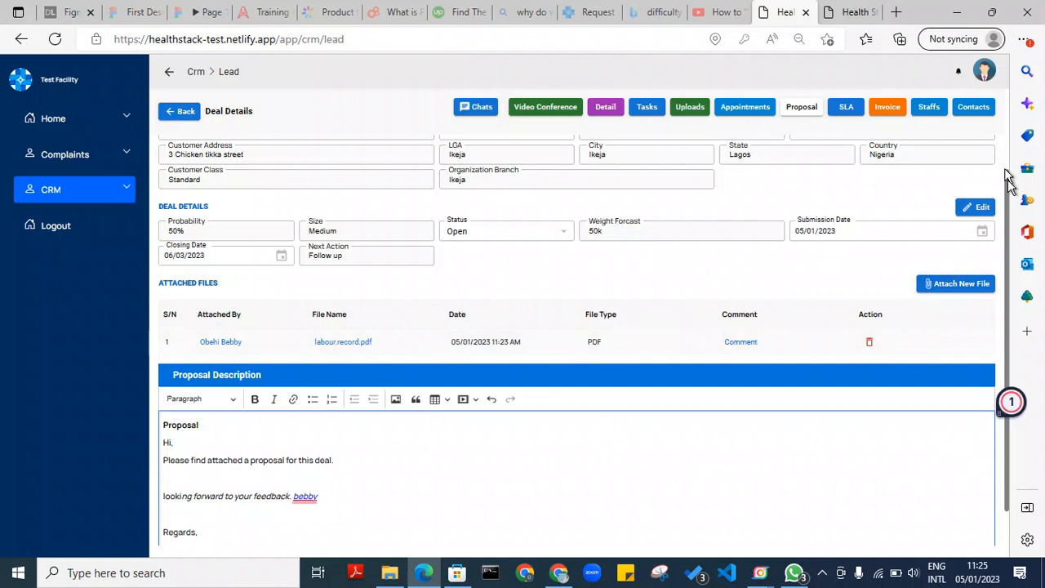
# Save the Masala Kitchen proposal as a draft and go back to the Proposals list
pyautogui.moveTo(1007, 190); pyautogui.dragTo(1007, 88)
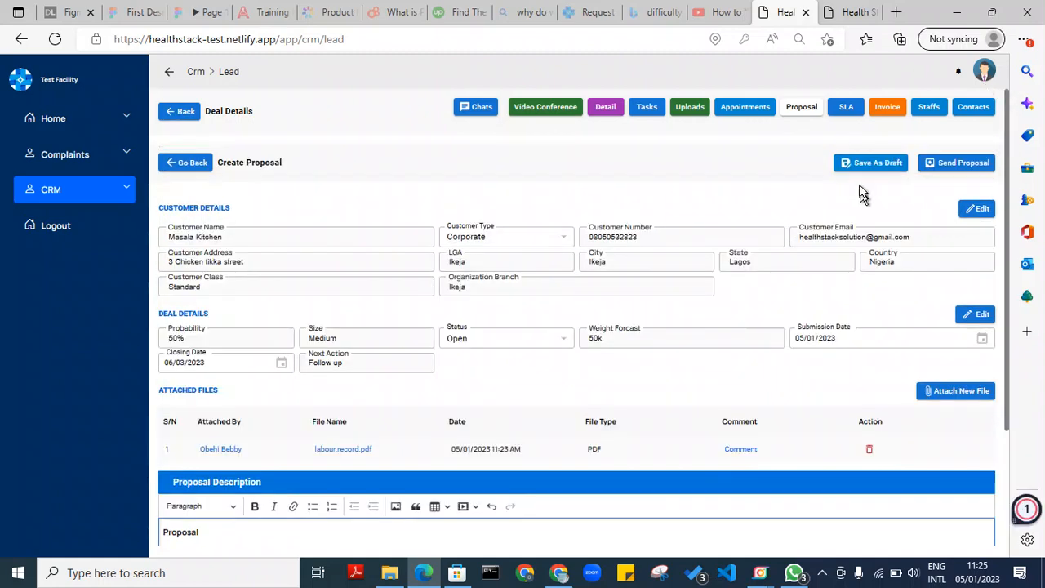
pyautogui.click(869, 163)
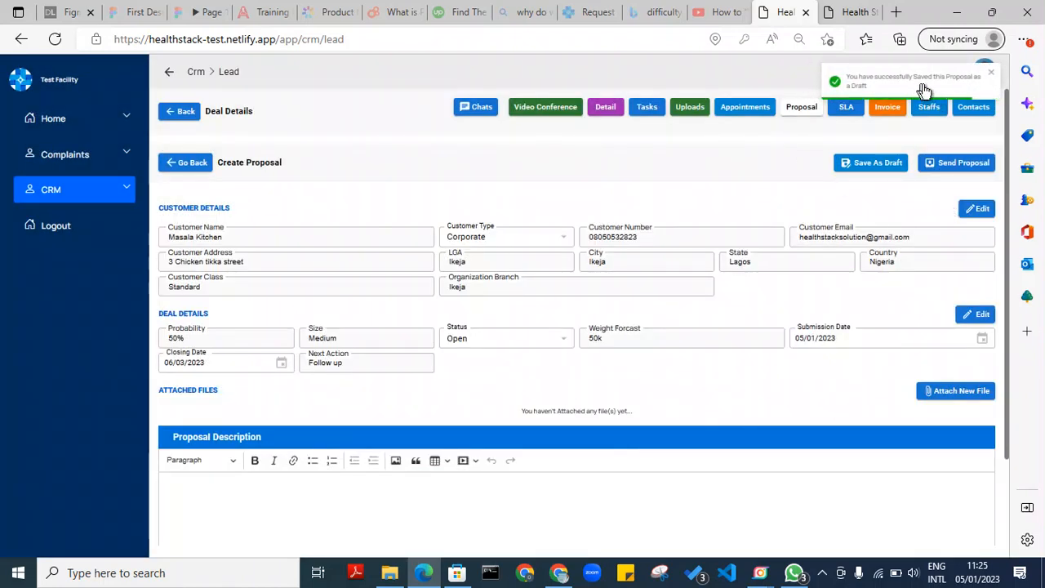
pyautogui.click(165, 161)
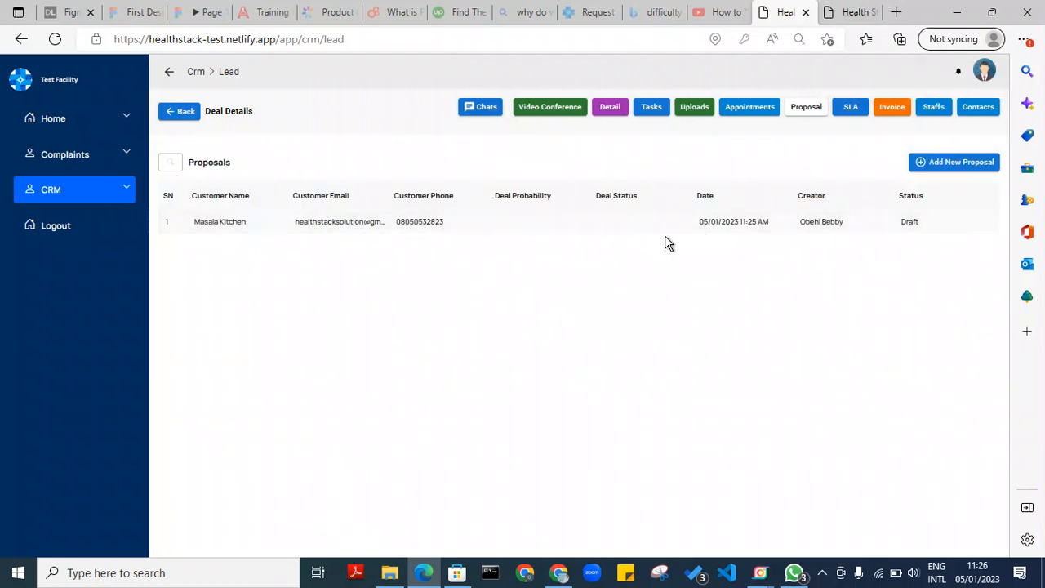
# Reopen the Masala Kitchen draft proposal from the list and send it to the customer
pyautogui.click(417, 223)
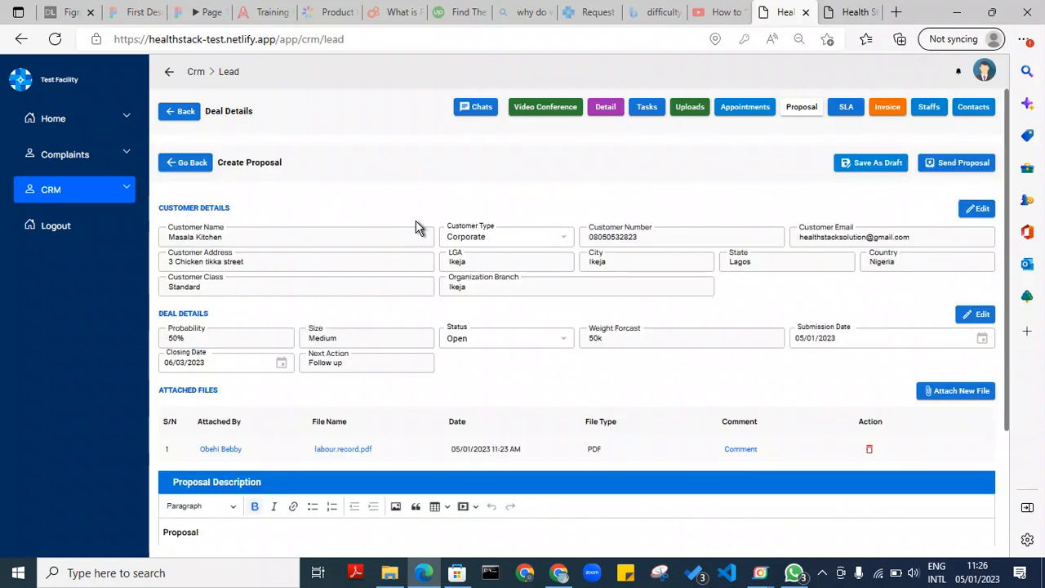
pyautogui.click(176, 163)
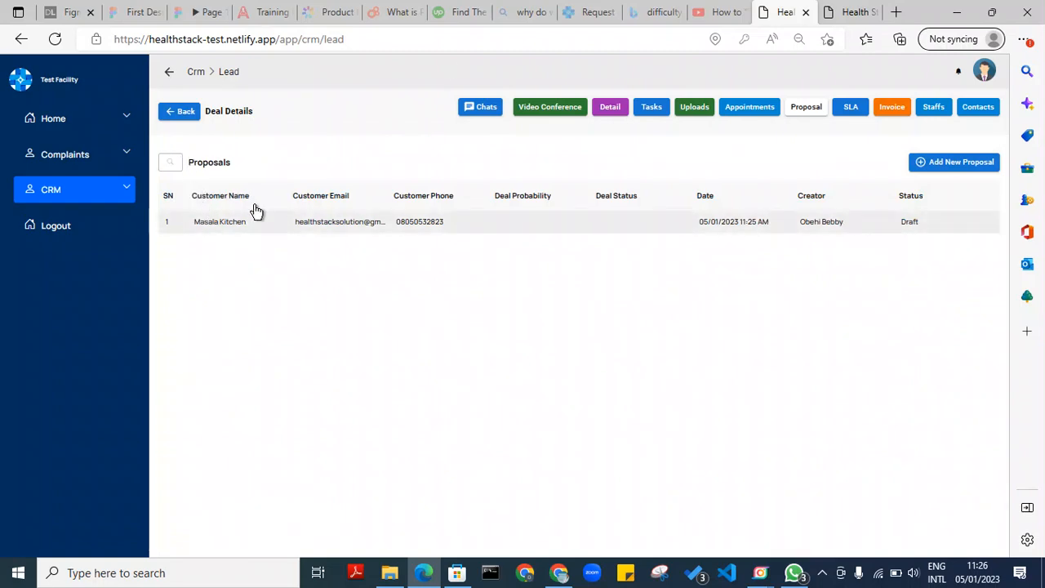
pyautogui.click(918, 222)
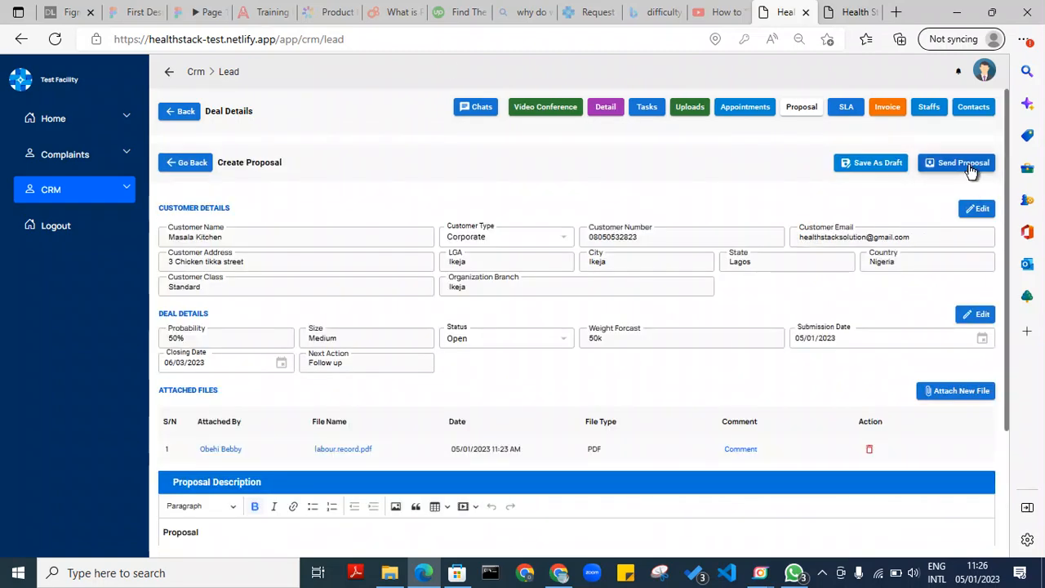
pyautogui.click(968, 164)
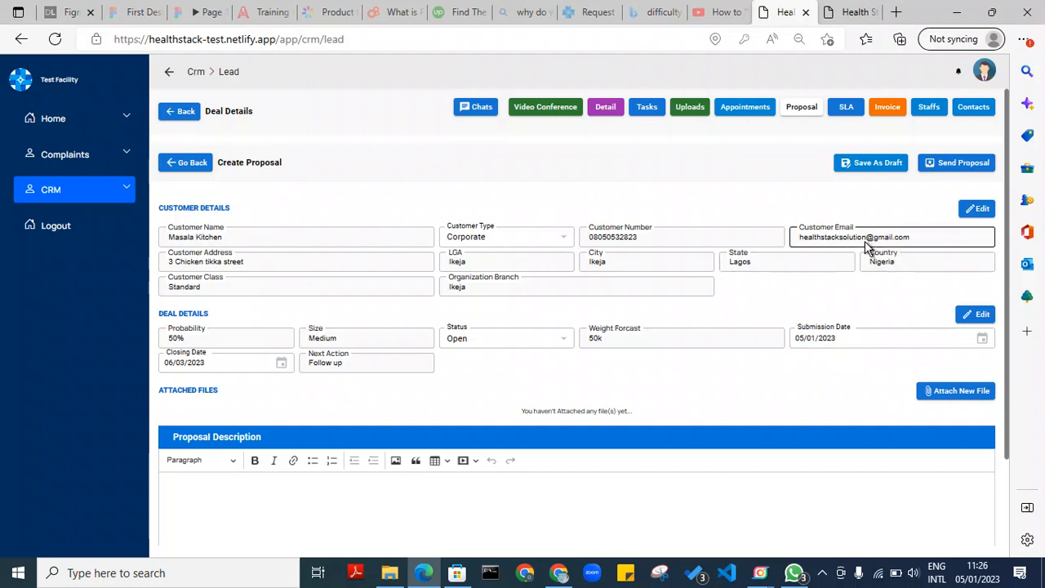
# Switch to the lead's SLA records and start a new SLA
pyautogui.click(845, 107)
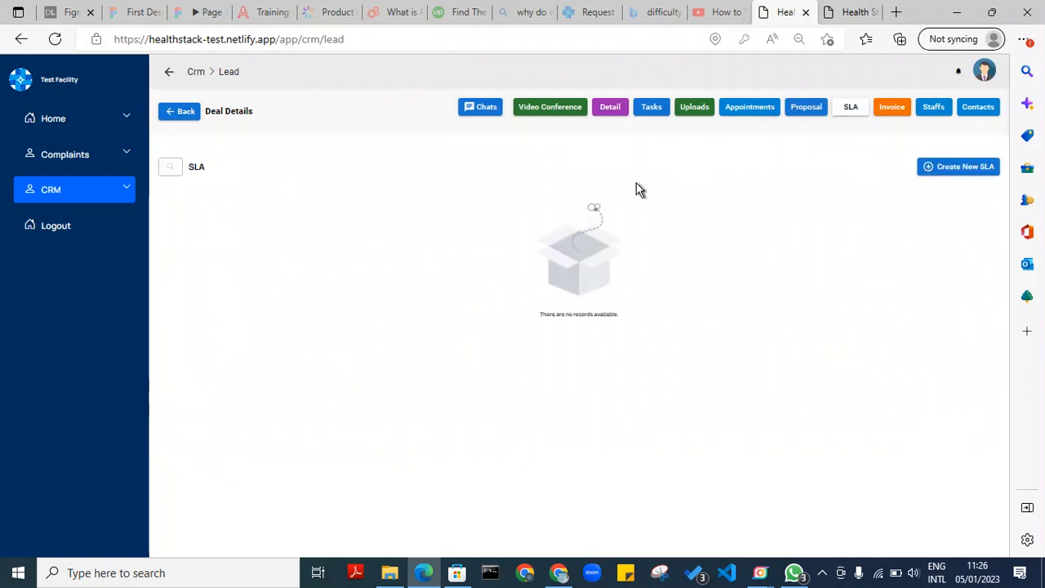
pyautogui.click(963, 167)
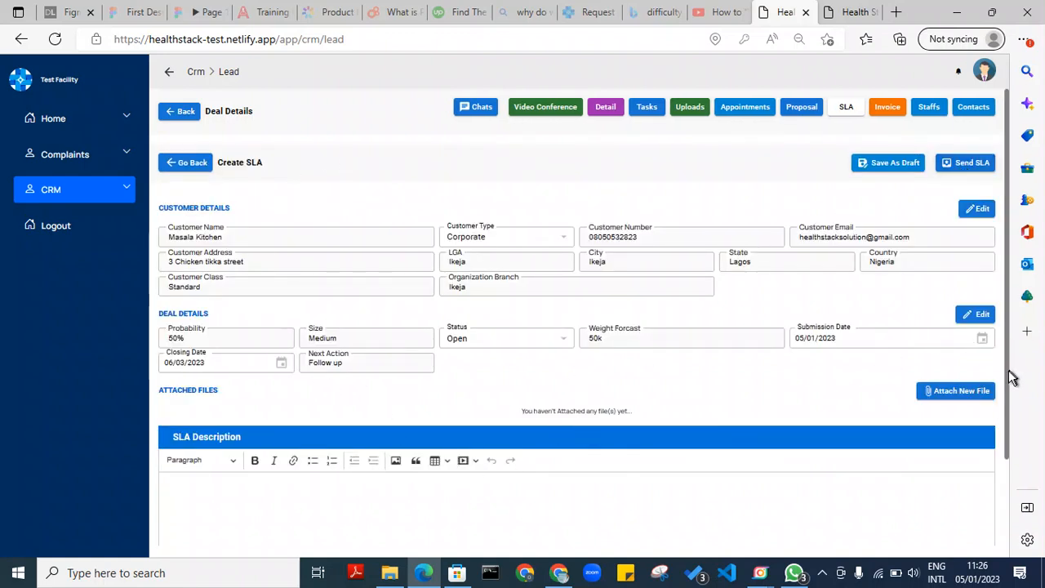
pyautogui.moveTo(1008, 448); pyautogui.dragTo(1009, 553)
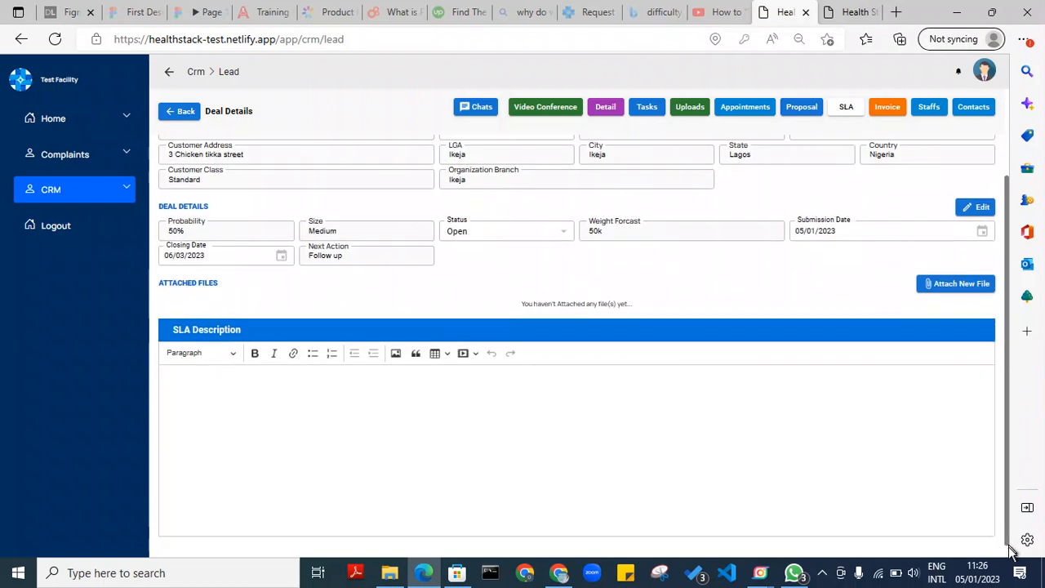
# Attach labour.record.pdf from Documents to the new SLA
pyautogui.click(963, 286)
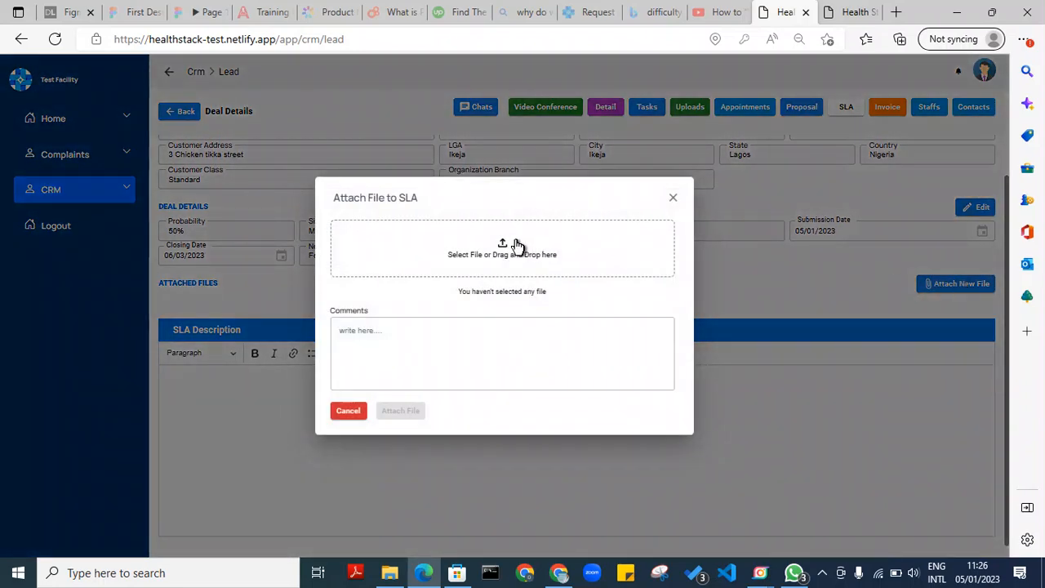
pyautogui.click(509, 243)
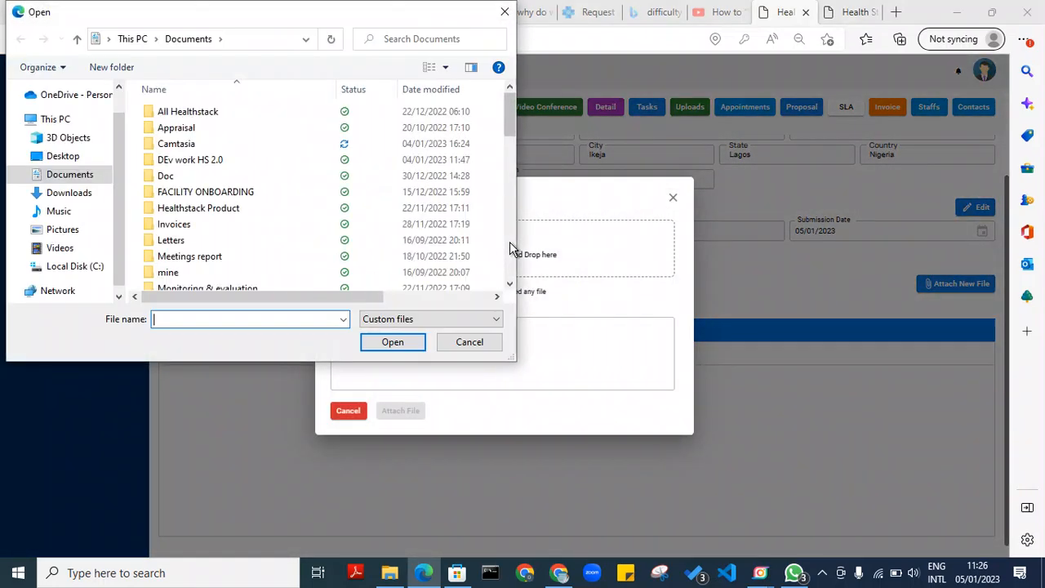
pyautogui.moveTo(509, 115); pyautogui.dragTo(508, 234)
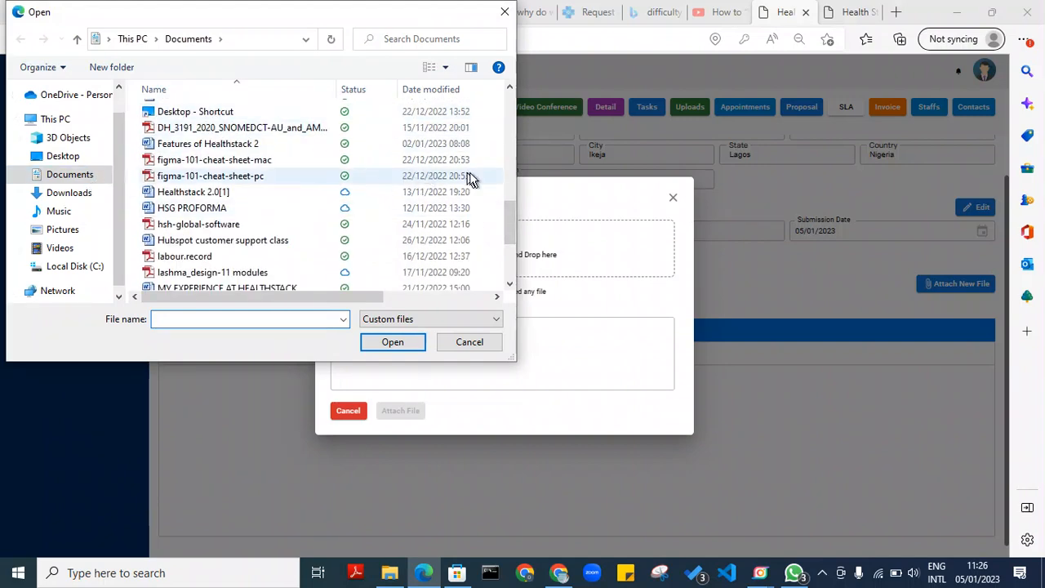
pyautogui.doubleClick(304, 258)
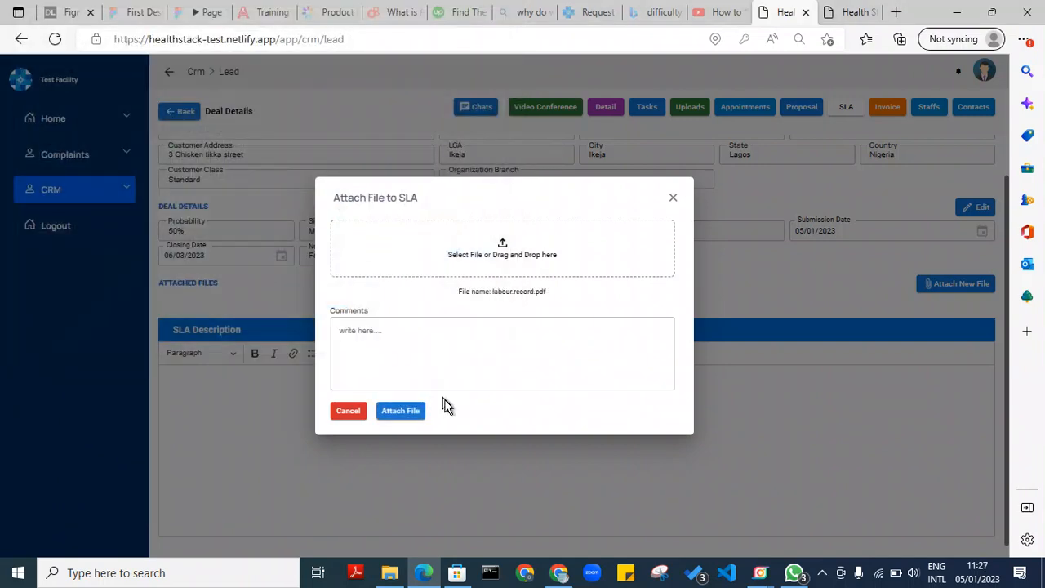
pyautogui.click(418, 411)
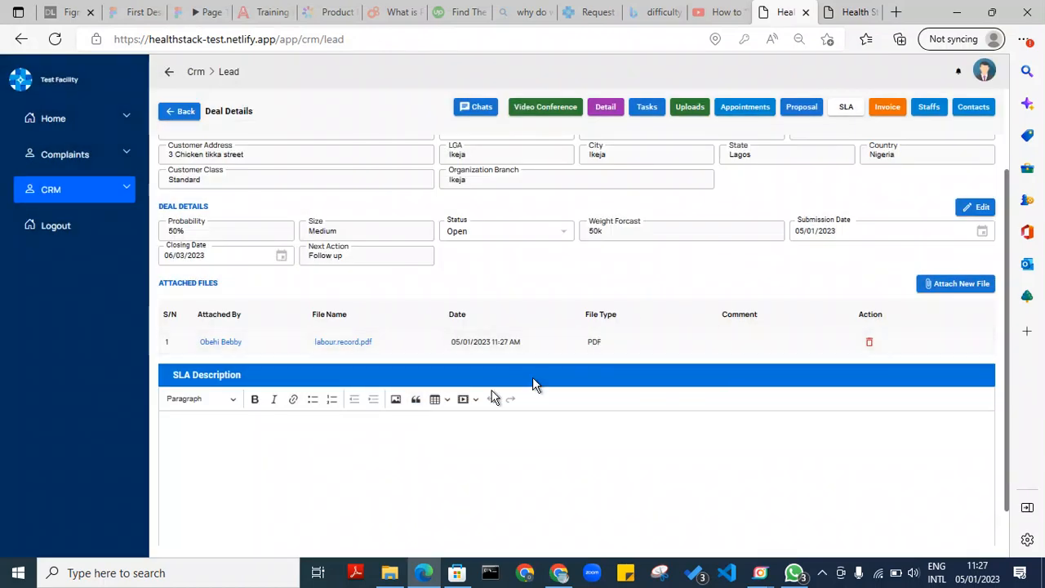
# Save the SLA as a draft, return to the SLA list, and open the Uploads list
pyautogui.click(400, 433)
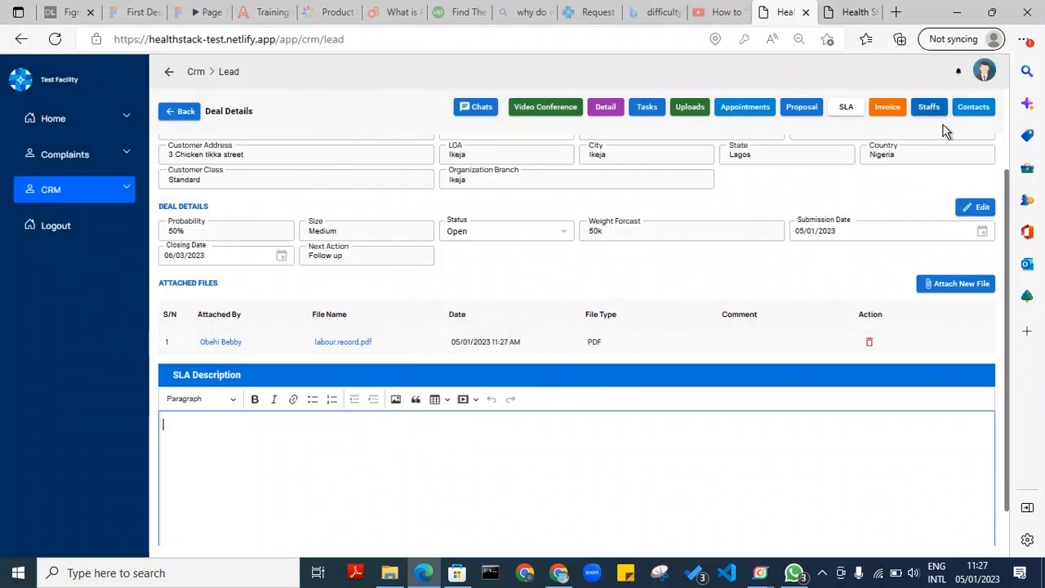
pyautogui.moveTo(1008, 205); pyautogui.dragTo(986, 101)
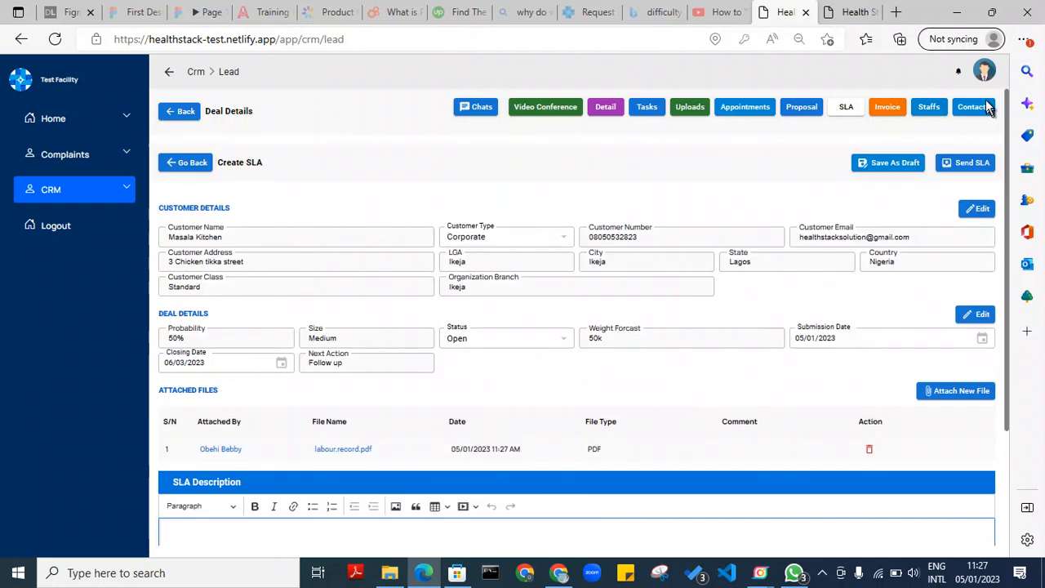
pyautogui.click(912, 165)
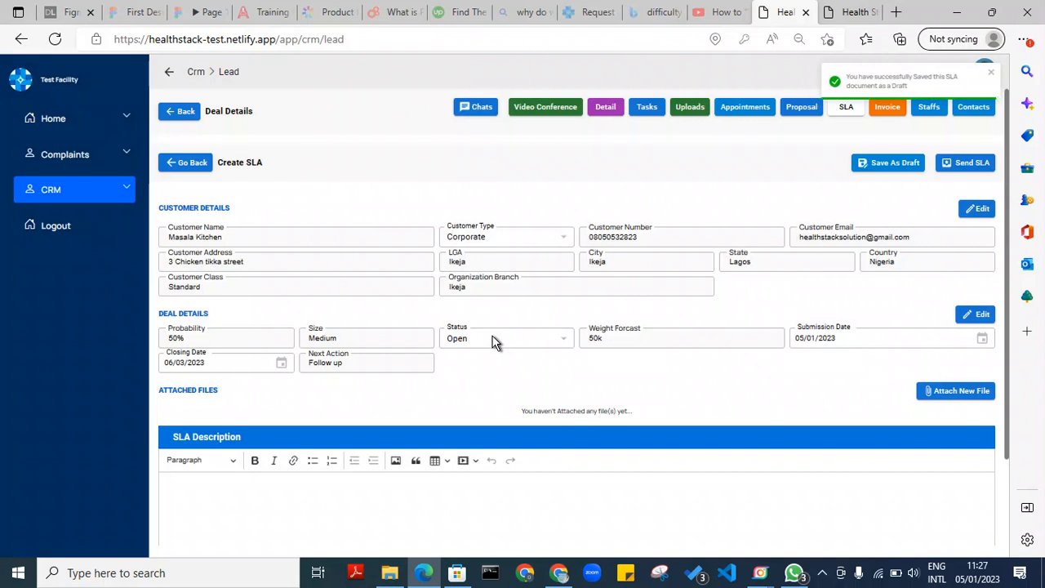
pyautogui.click(175, 167)
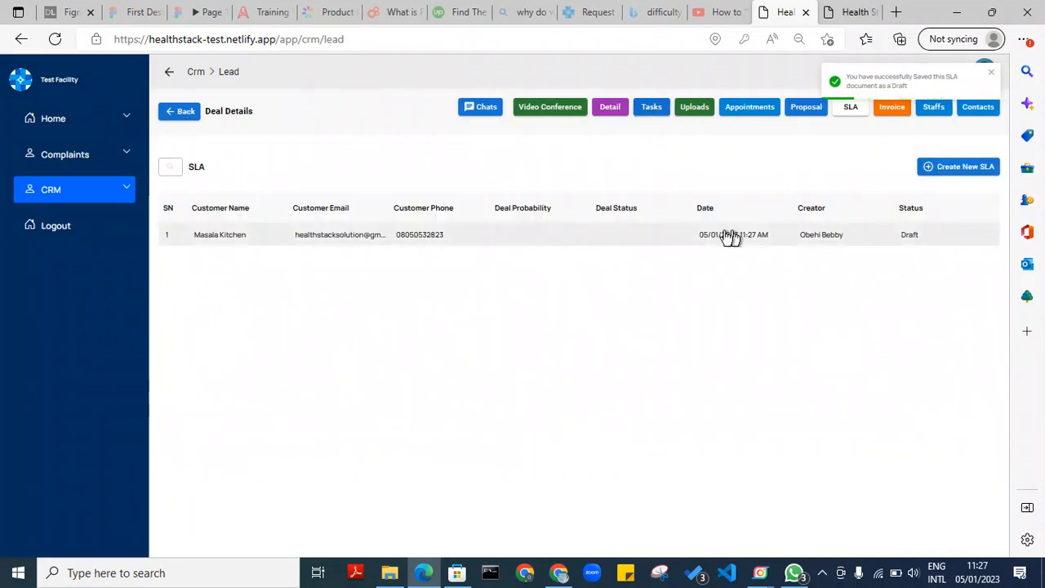
pyautogui.click(693, 107)
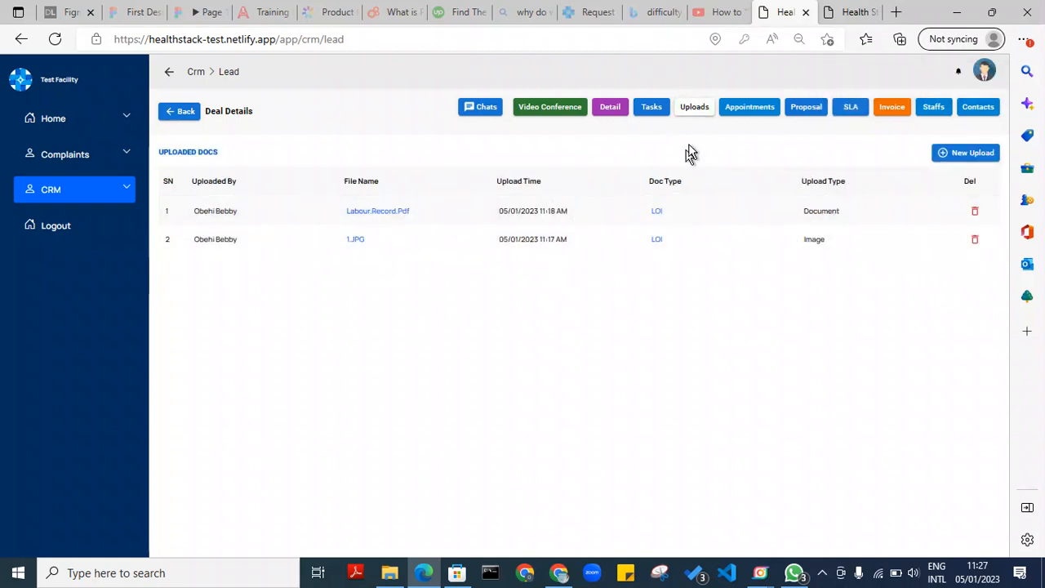
# Upload 1.JPG from Pictures as an Image file with document type SLA
pyautogui.click(980, 153)
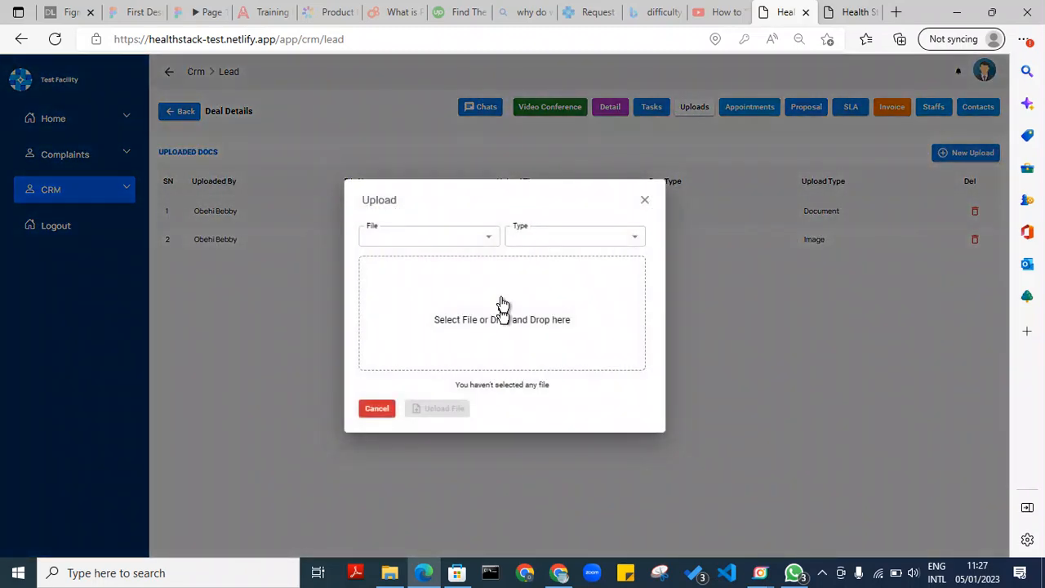
pyautogui.click(530, 238)
pyautogui.click(529, 263)
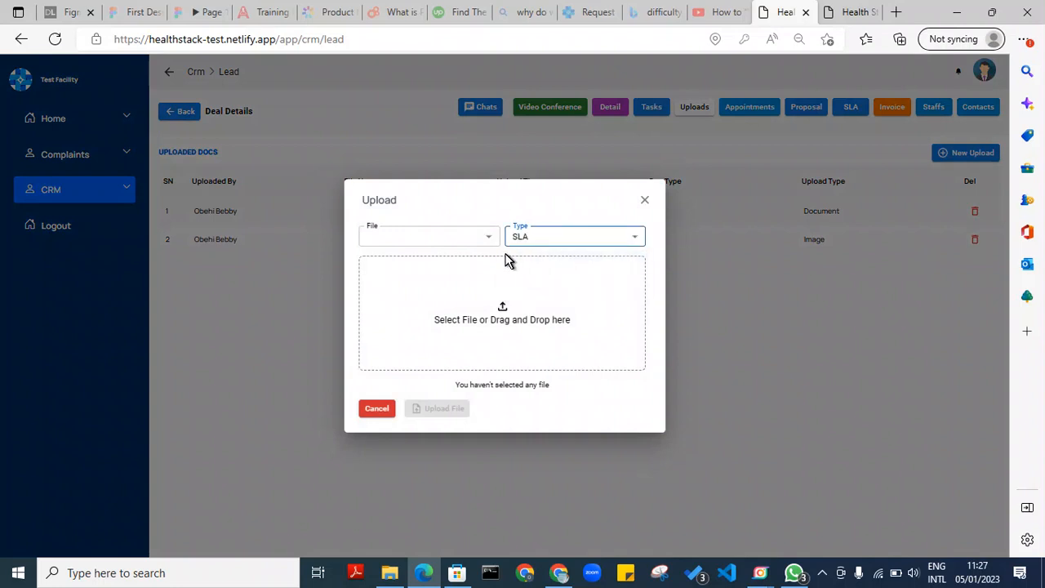
pyautogui.click(486, 239)
pyautogui.click(416, 283)
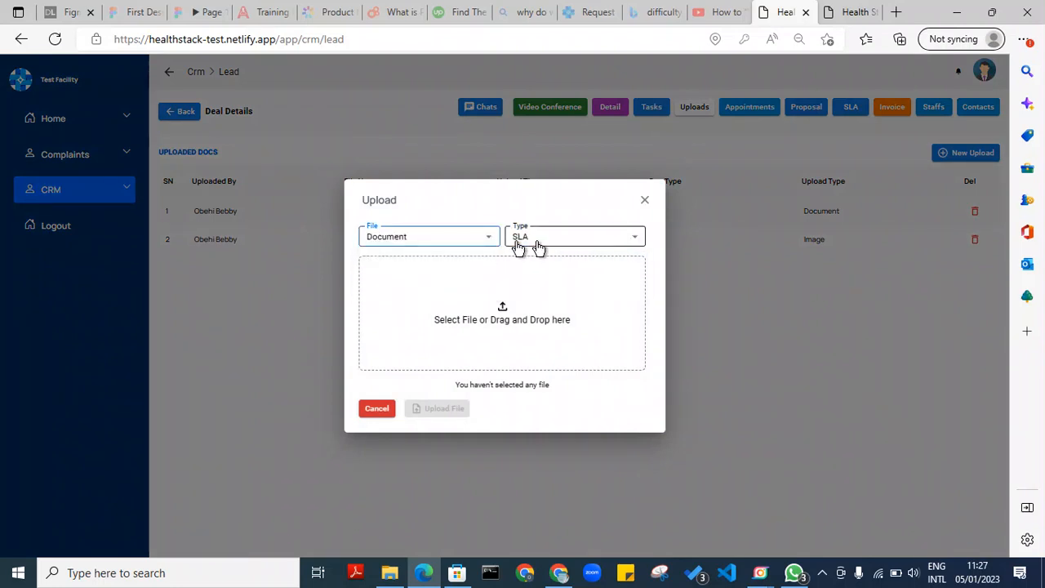
pyautogui.click(497, 242)
pyautogui.click(461, 262)
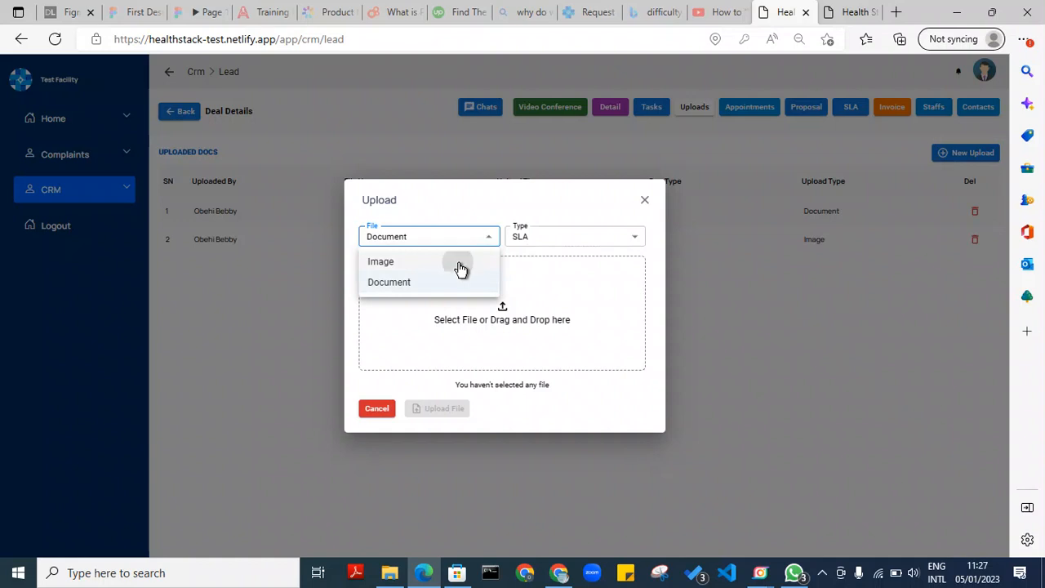
pyautogui.click(505, 319)
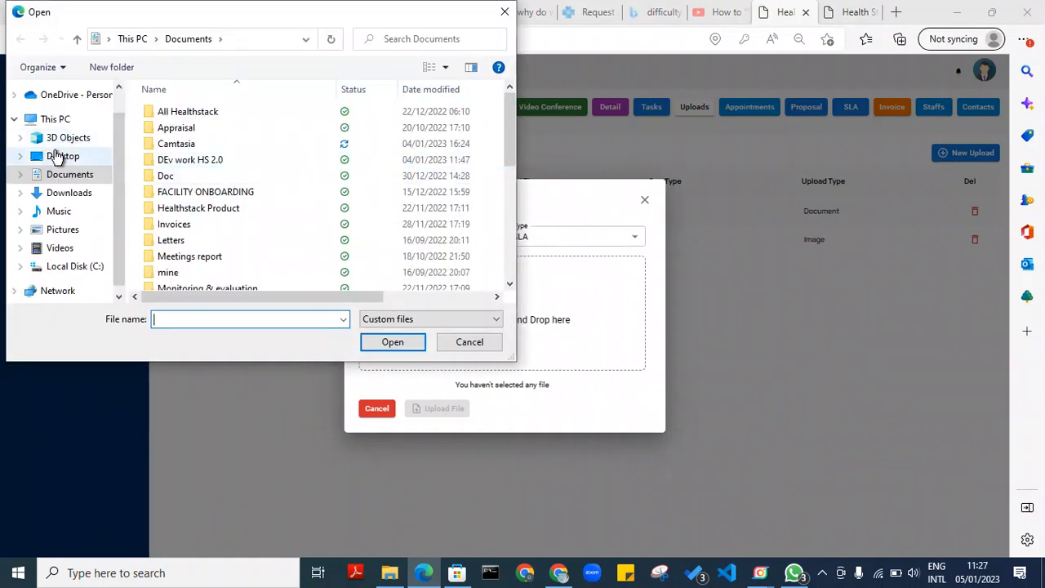
pyautogui.click(66, 231)
pyautogui.doubleClick(269, 233)
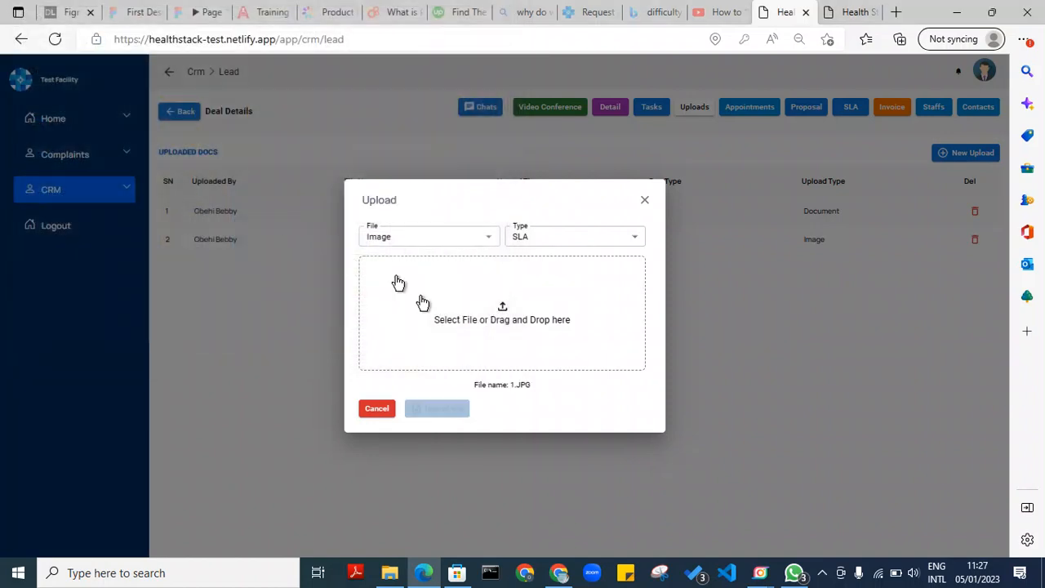
pyautogui.click(442, 408)
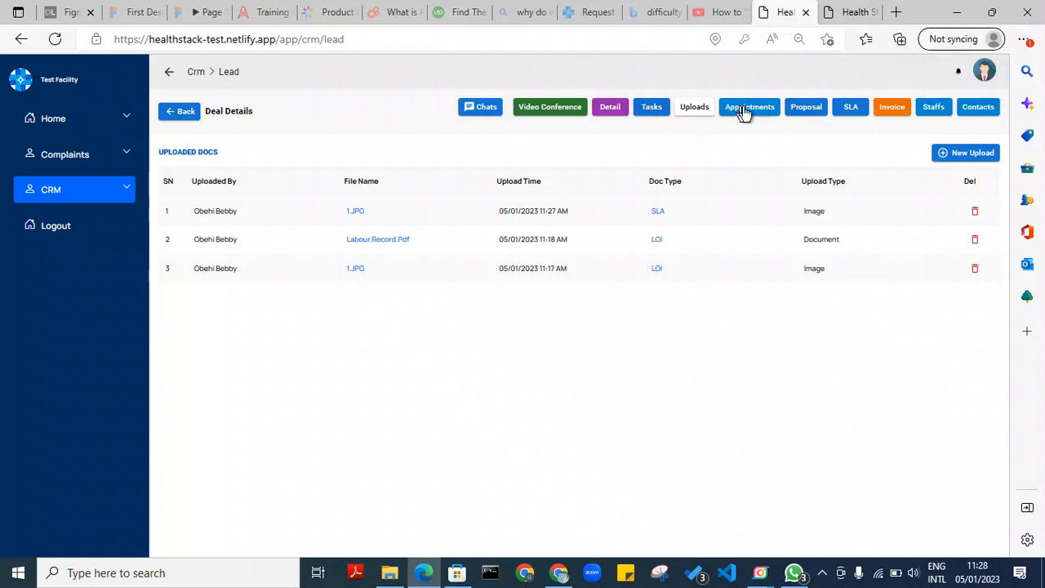
# Start a new invoice for the lead with payment mode Transfer
pyautogui.click(888, 114)
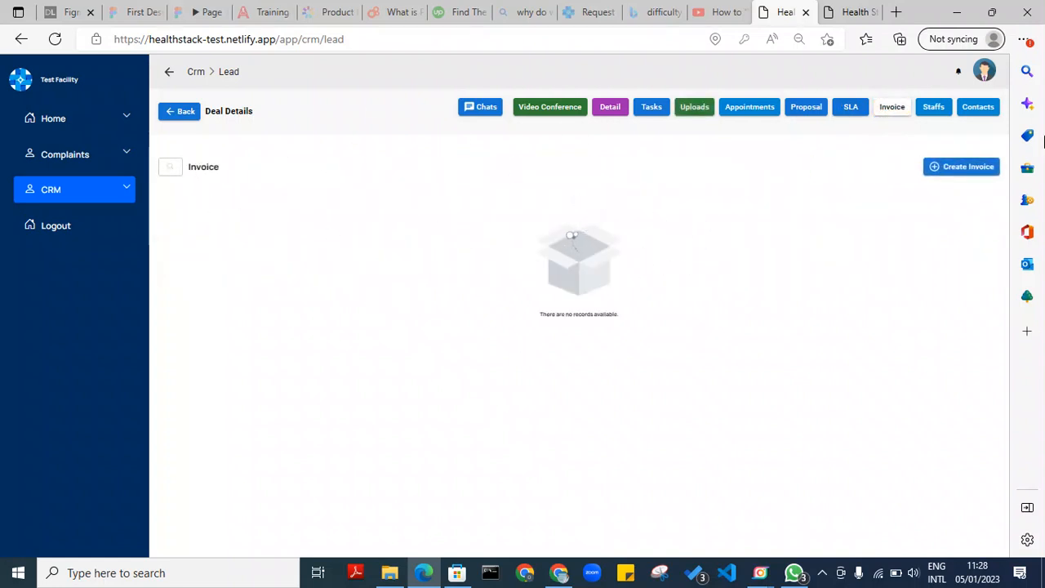
pyautogui.click(969, 167)
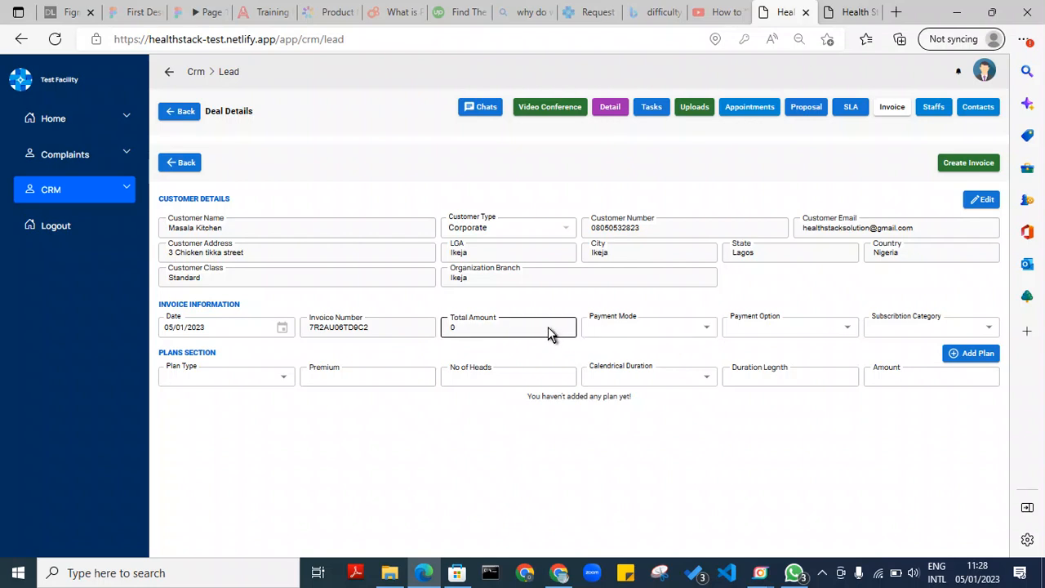
pyautogui.click(707, 333)
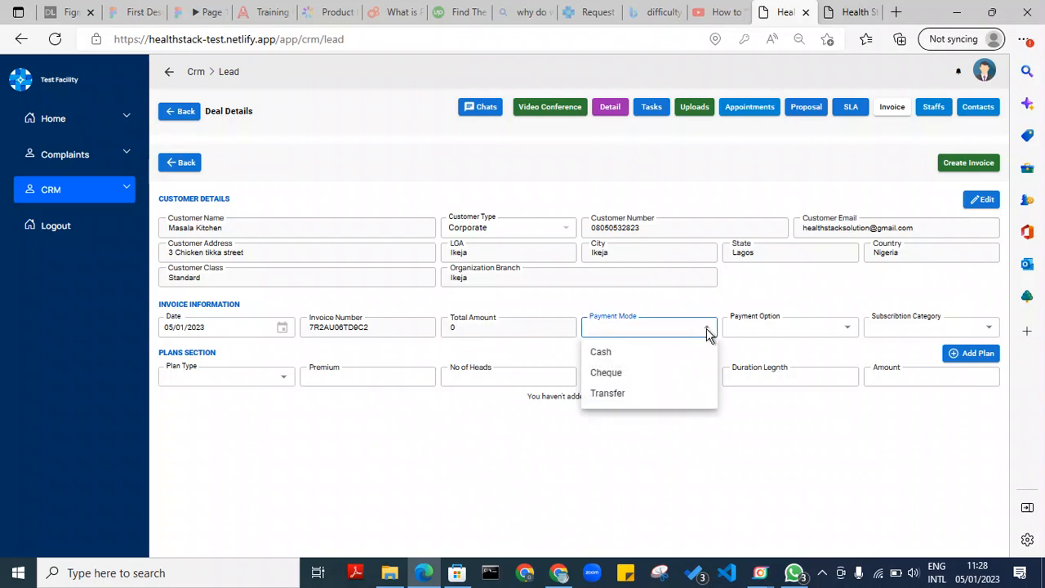
pyautogui.click(657, 351)
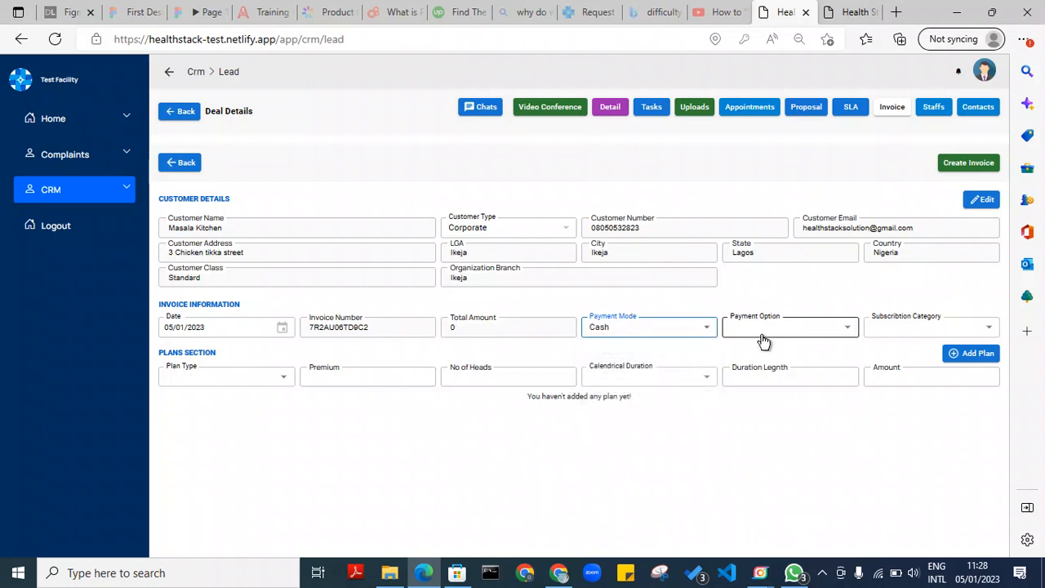
pyautogui.click(666, 336)
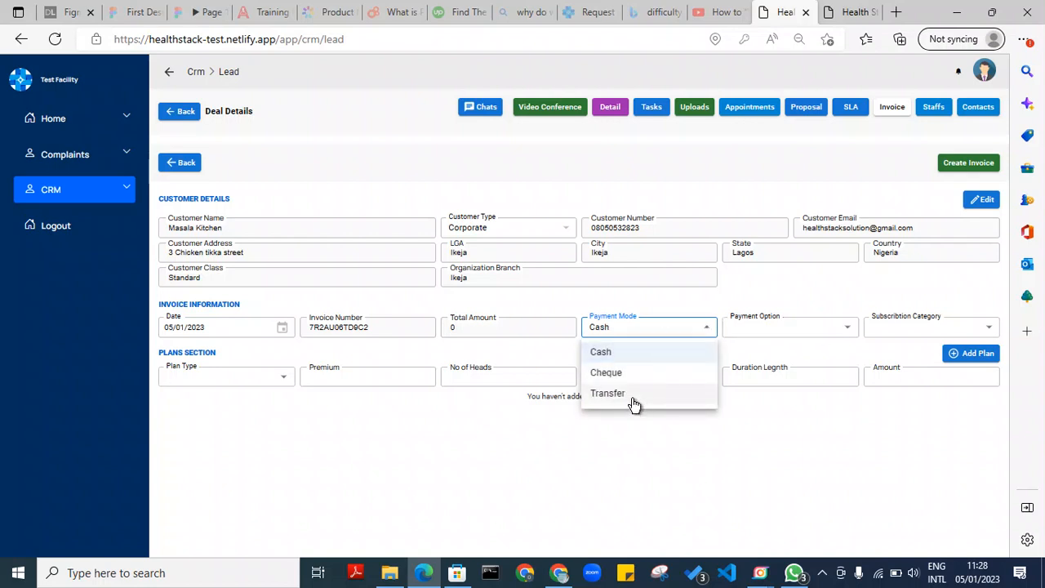
pyautogui.click(630, 394)
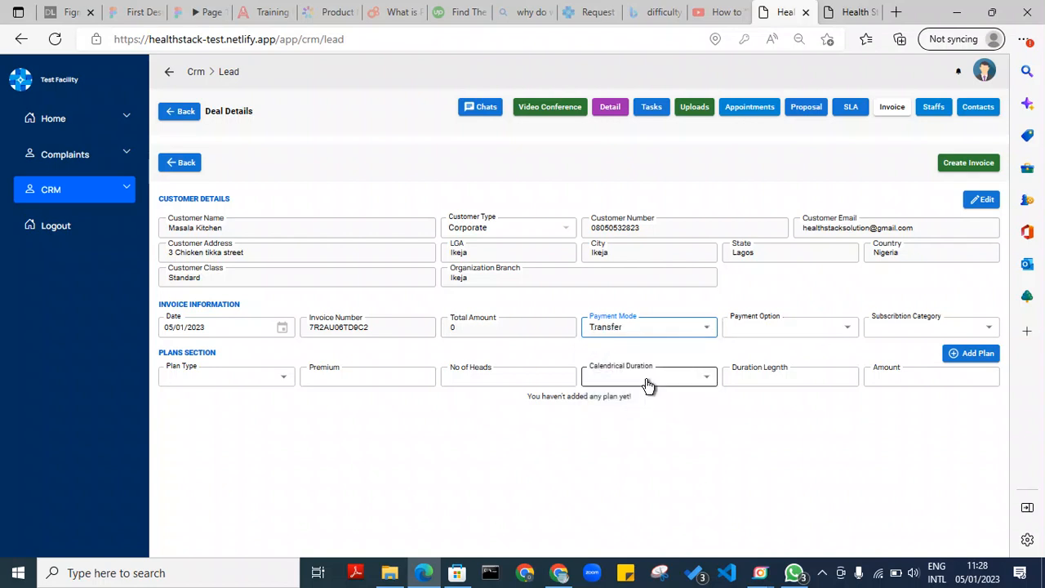
# Set payment option to Annually and subscription category to New
pyautogui.click(805, 331)
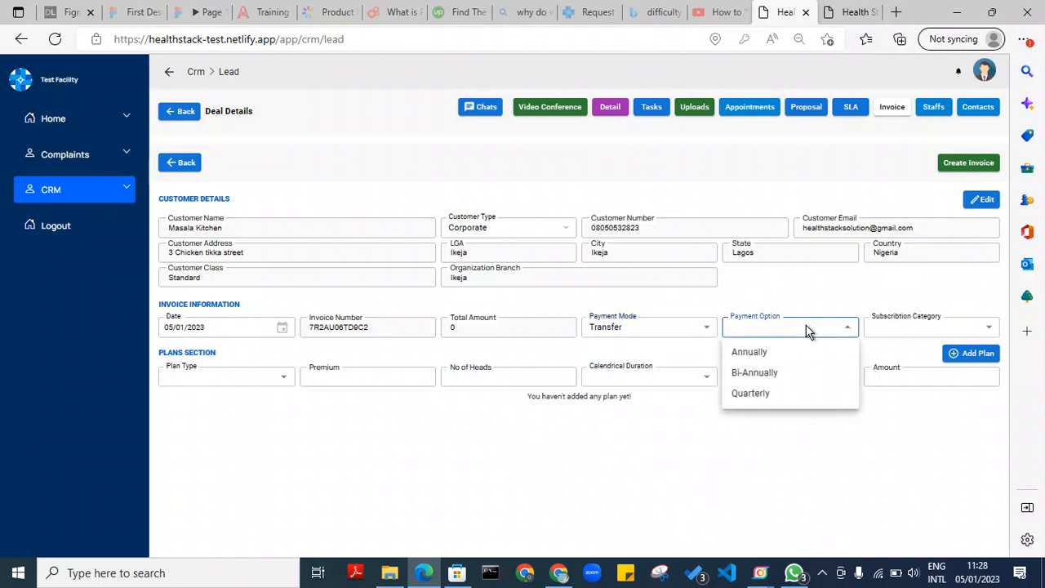
pyautogui.click(772, 356)
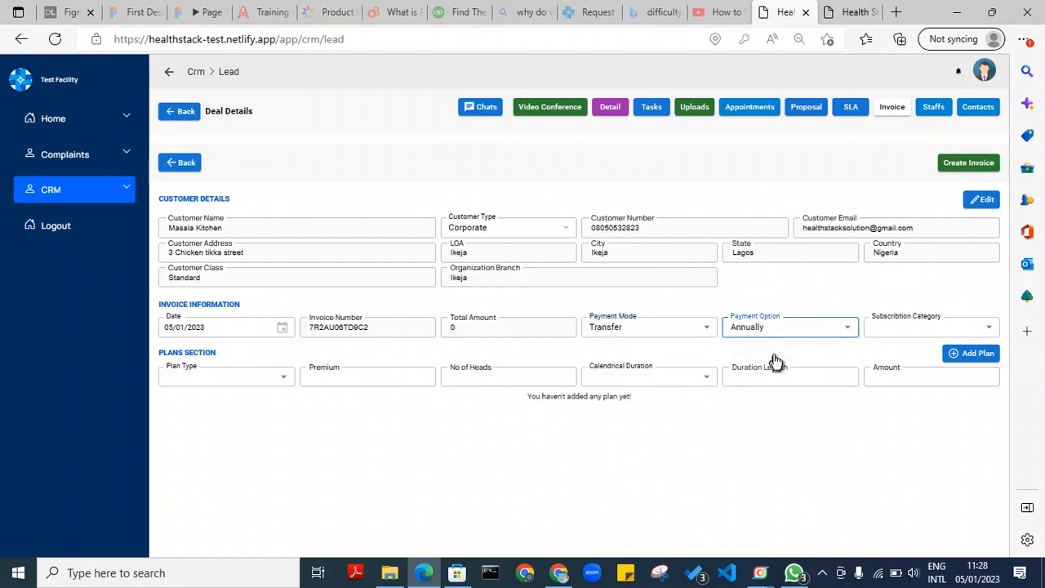
pyautogui.click(875, 336)
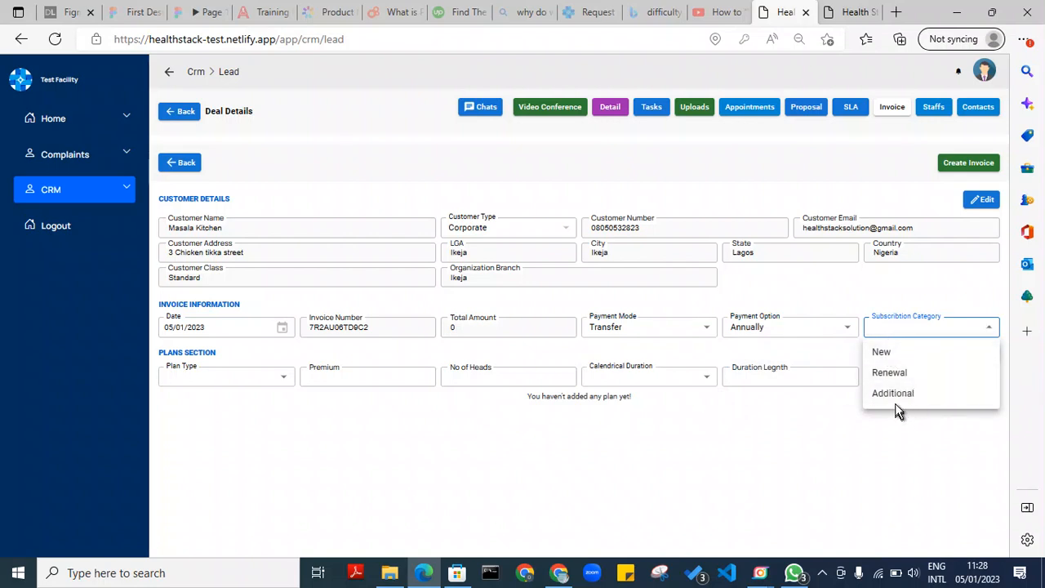
pyautogui.click(888, 352)
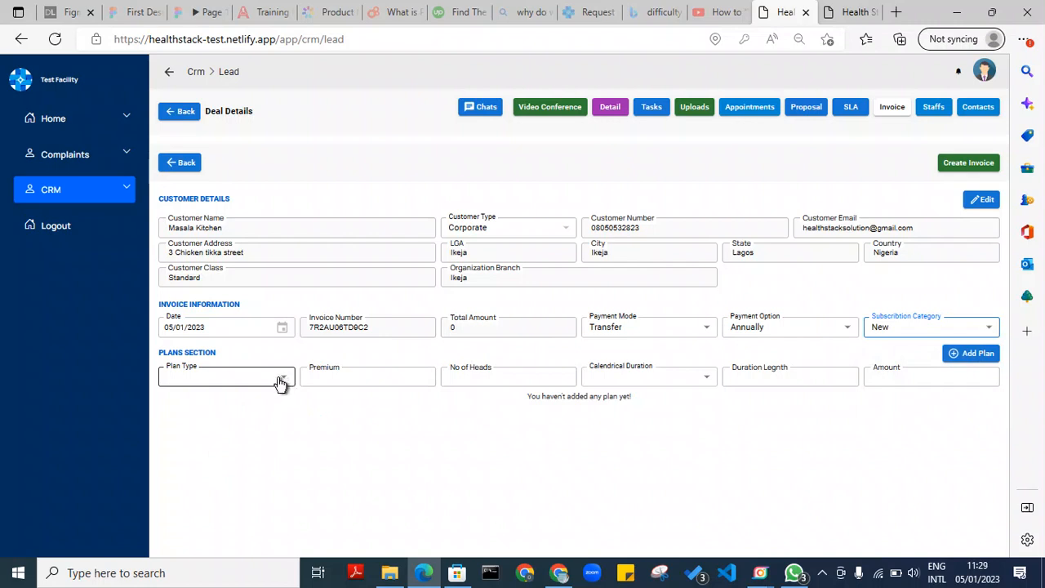
# Add a Family plan with premium 30000, 10 heads, 12 months and amount 300000
pyautogui.click(280, 383)
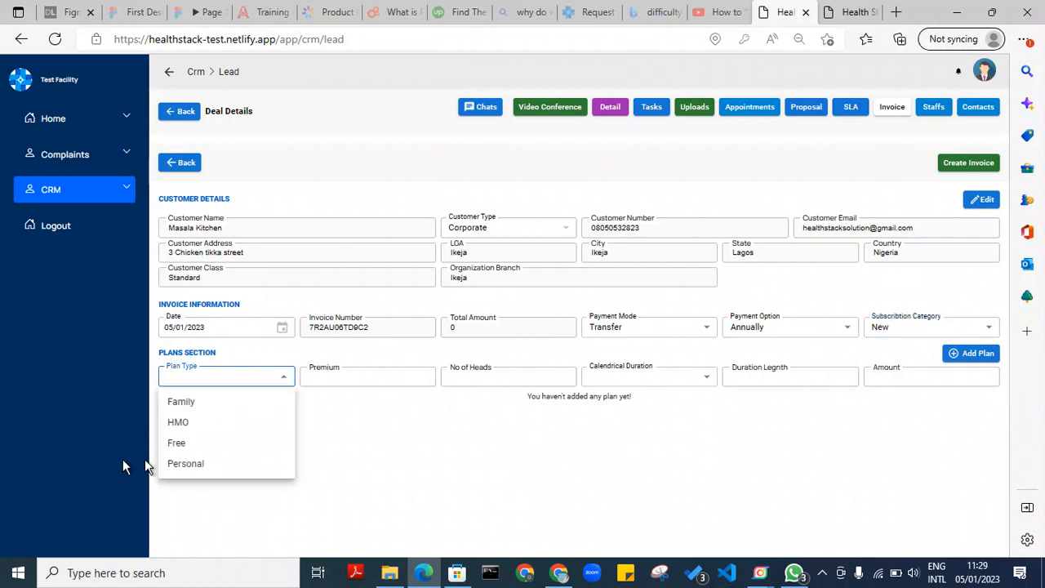
pyautogui.click(183, 408)
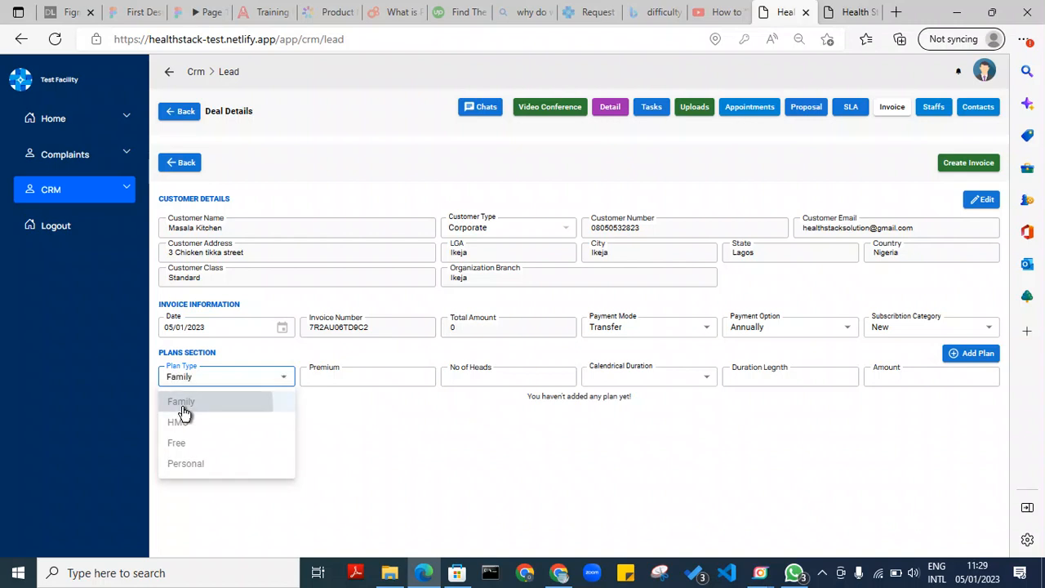
pyautogui.click(430, 377)
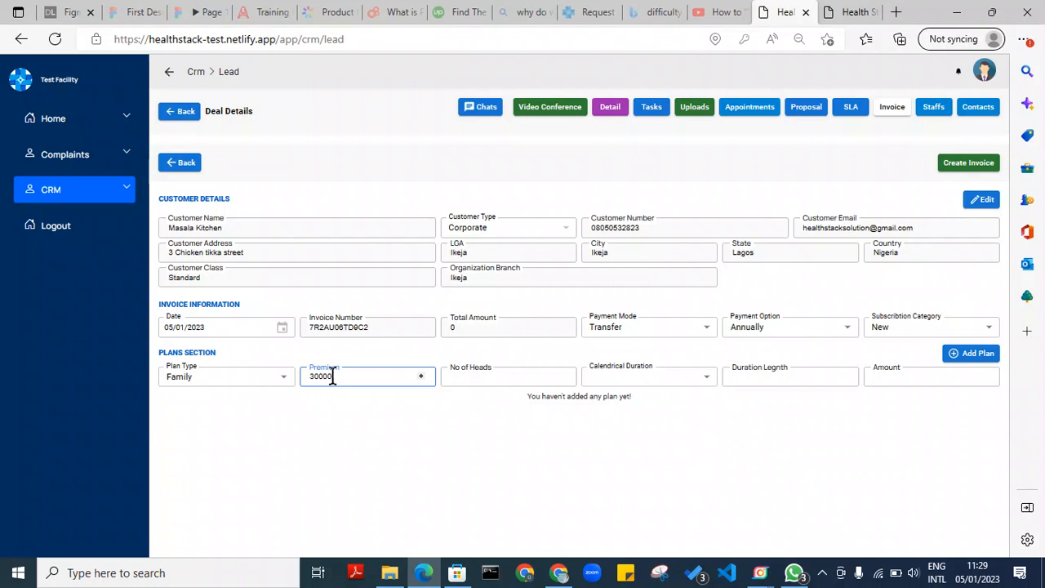
pyautogui.press('Tab')
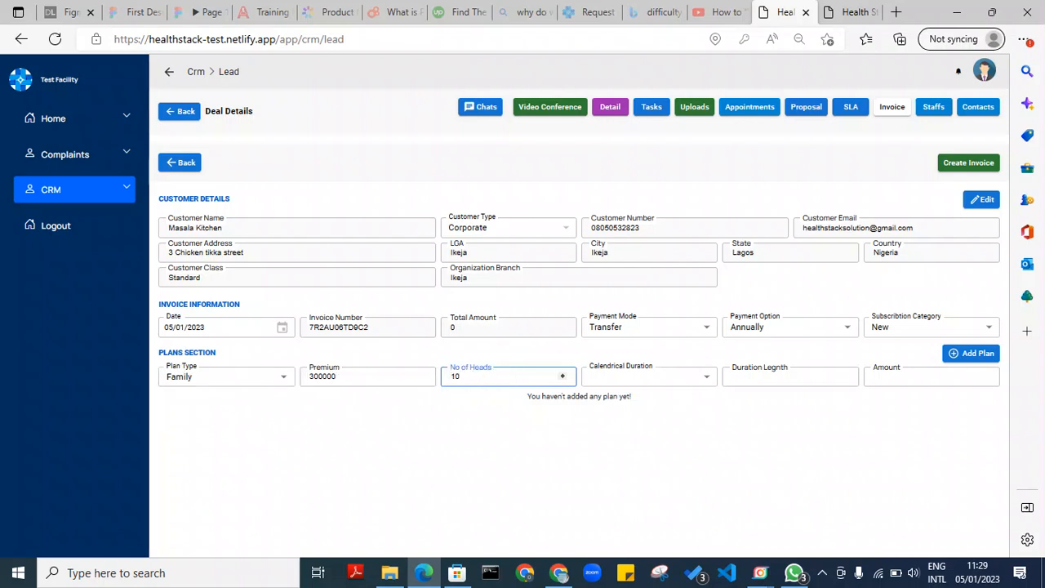
pyautogui.click(383, 373)
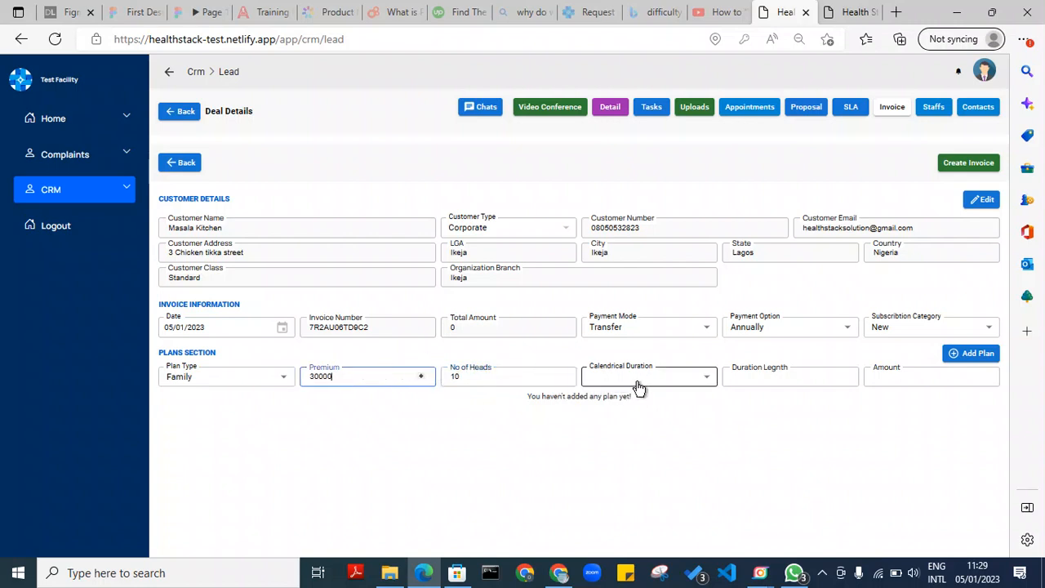
pyautogui.click(688, 384)
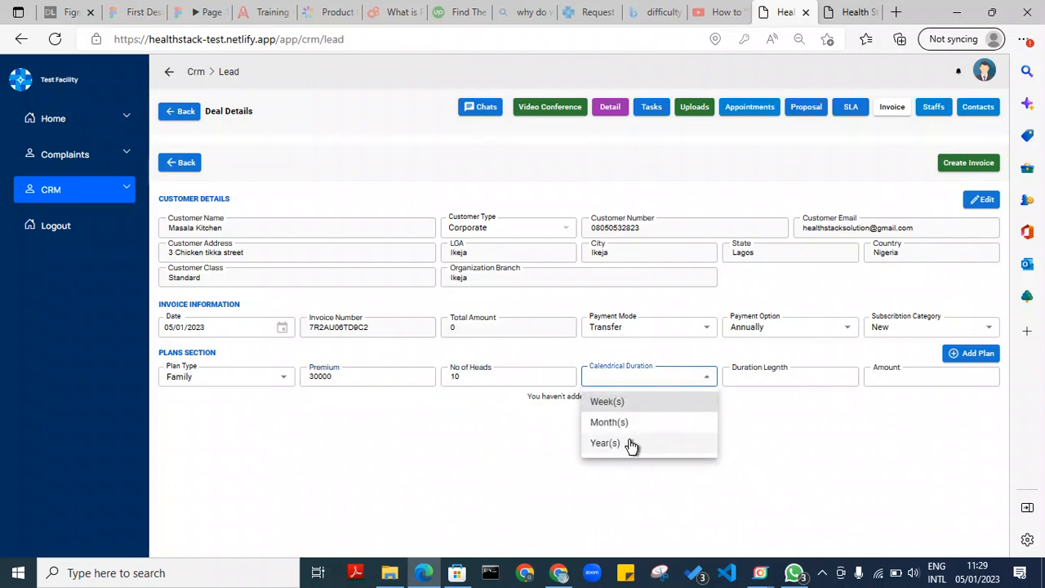
pyautogui.click(630, 422)
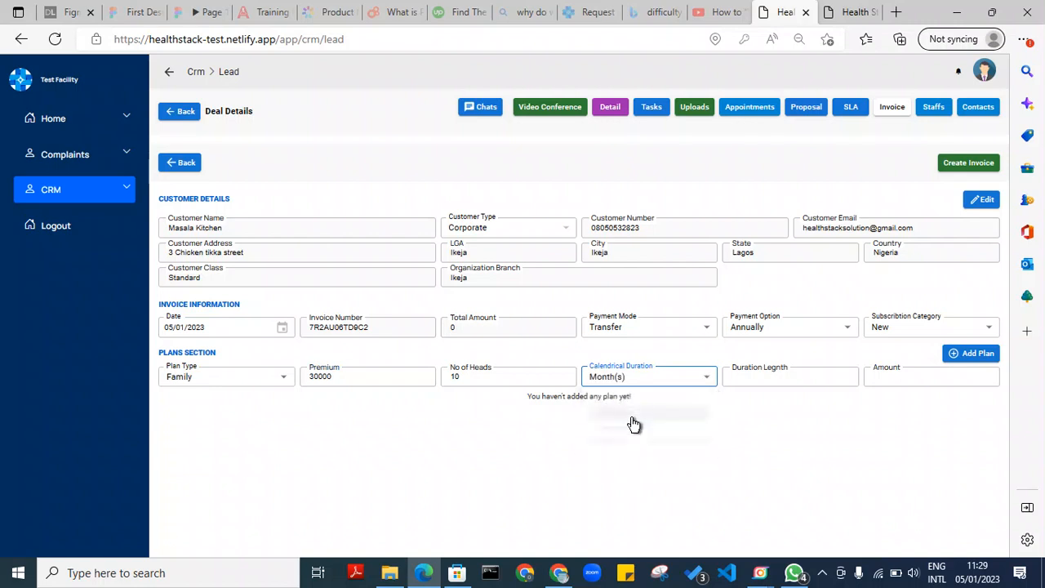
pyautogui.click(772, 377)
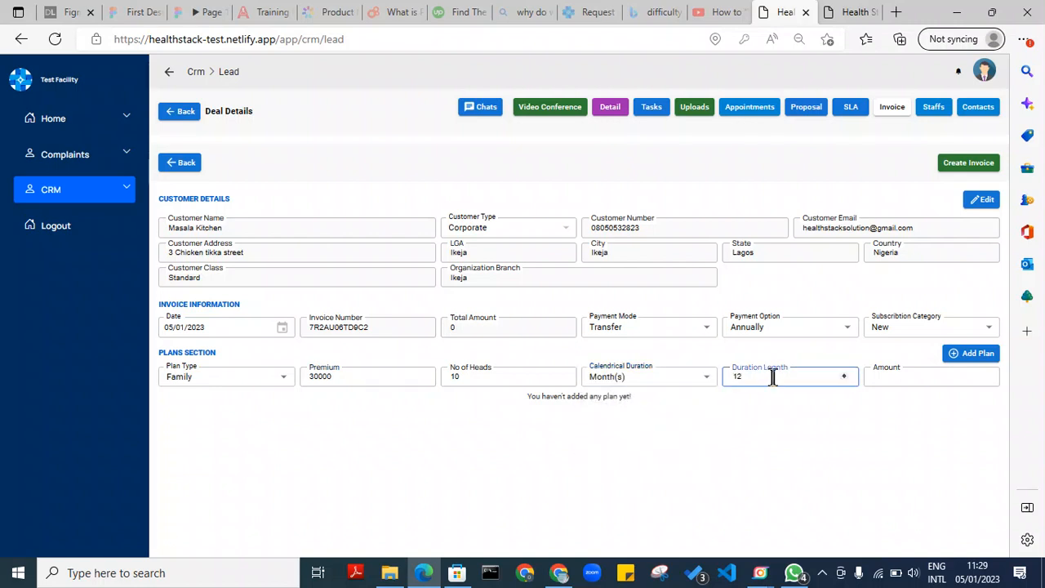
pyautogui.write('12')
pyautogui.click(870, 376)
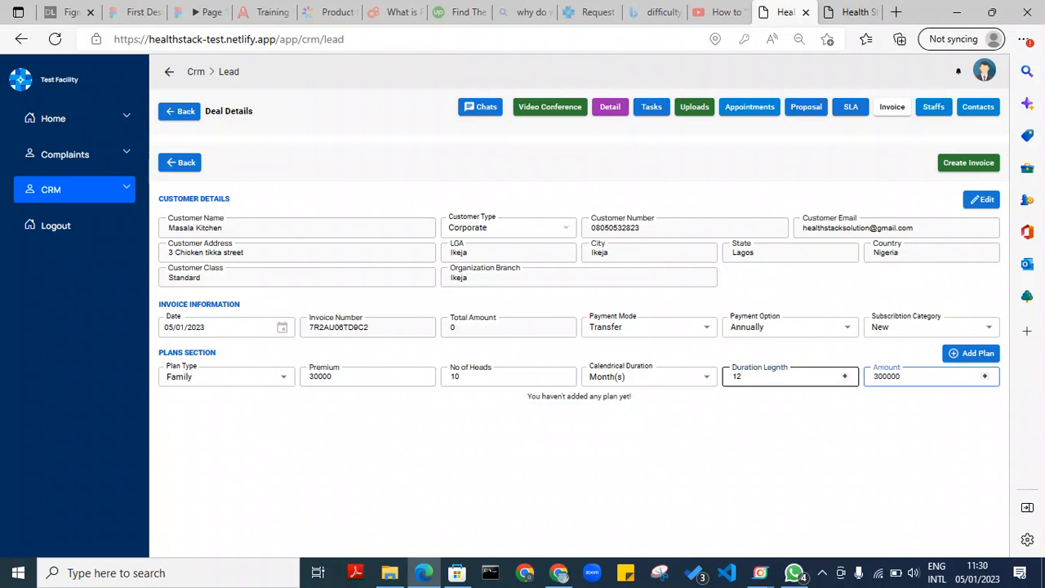
pyautogui.click(977, 354)
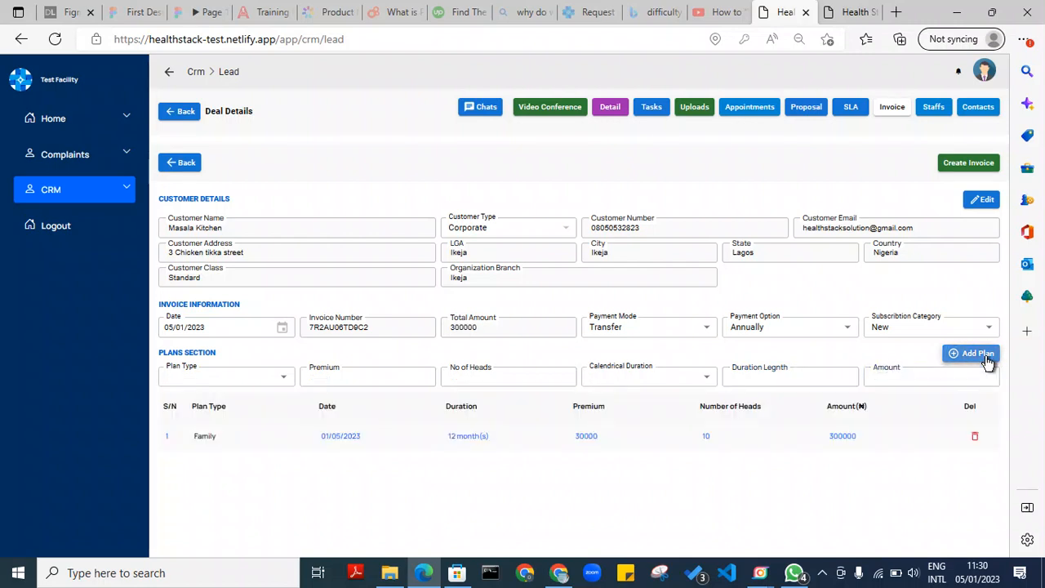
pyautogui.click(269, 384)
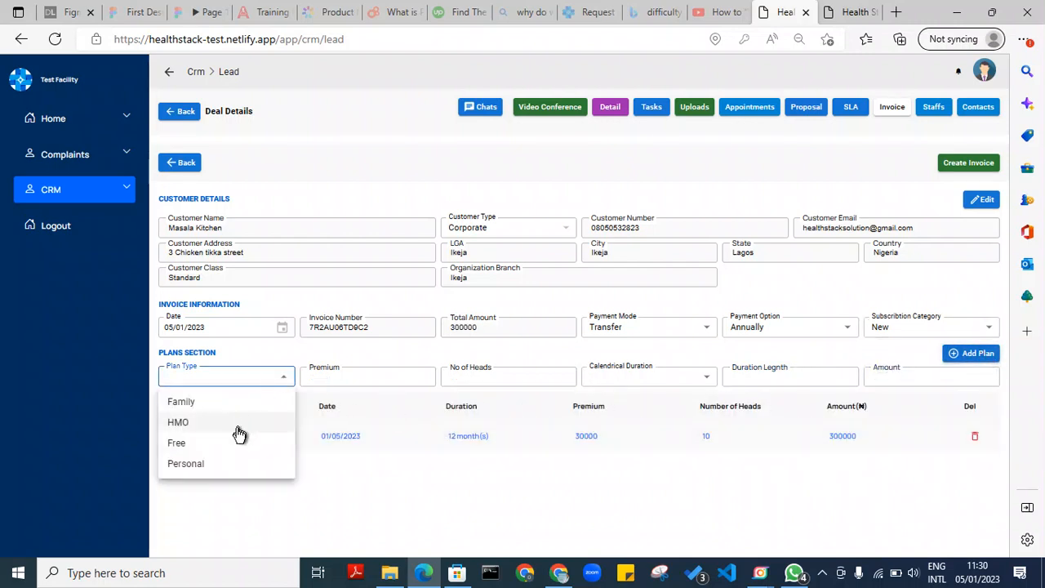
# Add a Personal plan (premium 15000, 1 head, 12 years, amount 15000) and create the invoice
pyautogui.click(198, 465)
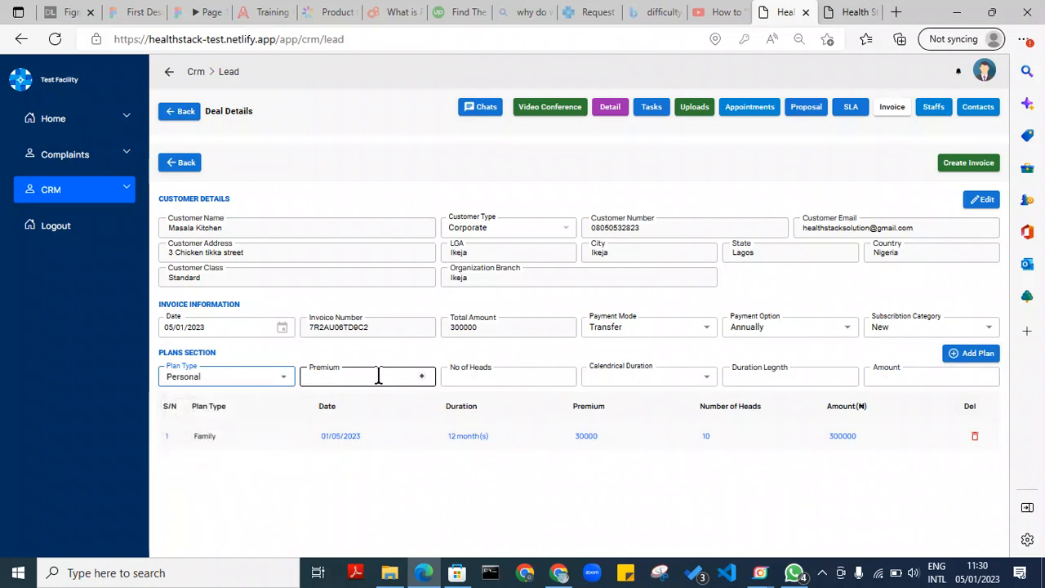
pyautogui.click(421, 375)
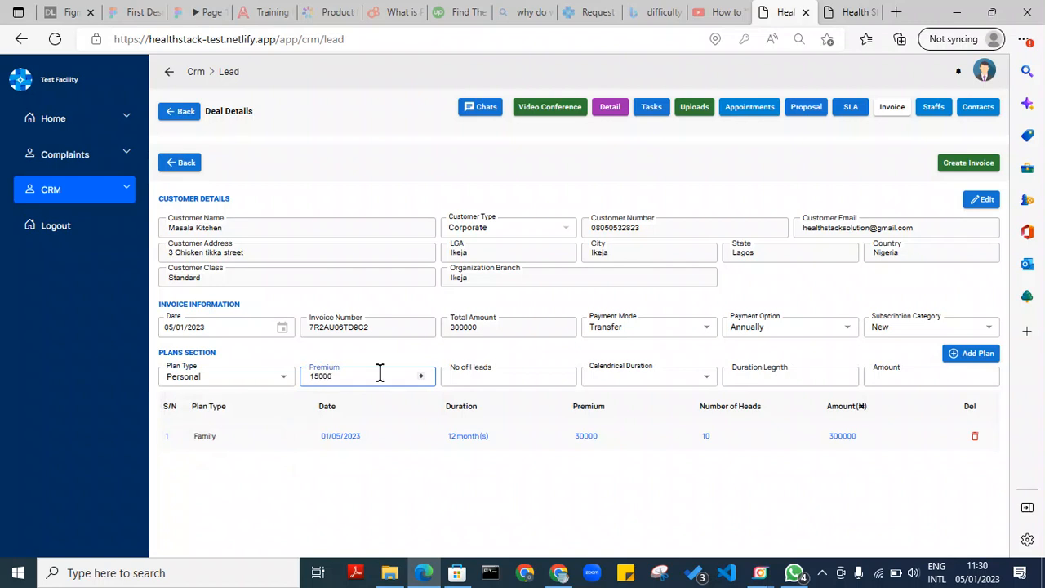
pyautogui.click(460, 376)
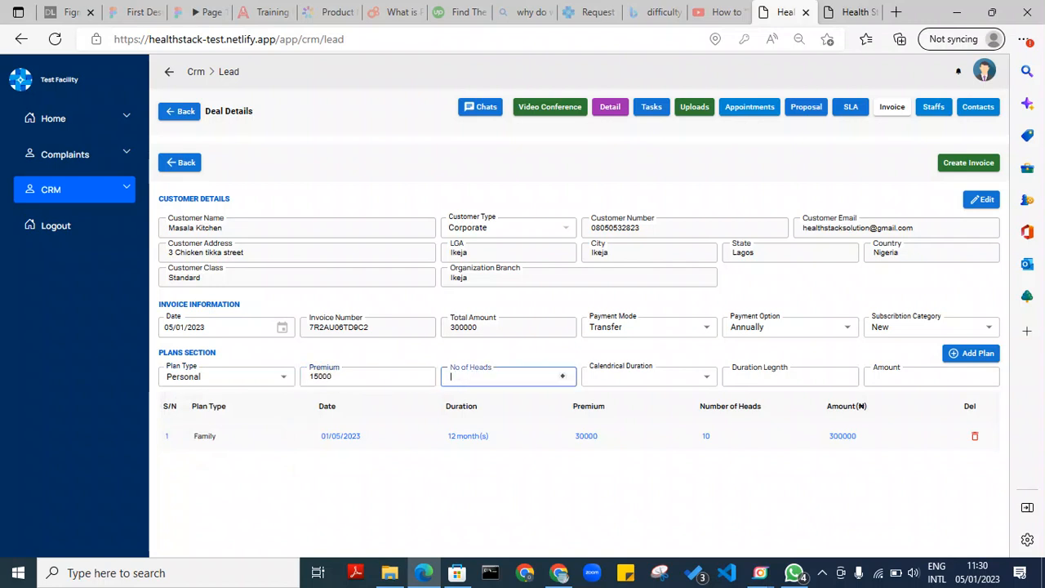
pyautogui.click(621, 377)
pyautogui.click(612, 443)
pyautogui.click(843, 375)
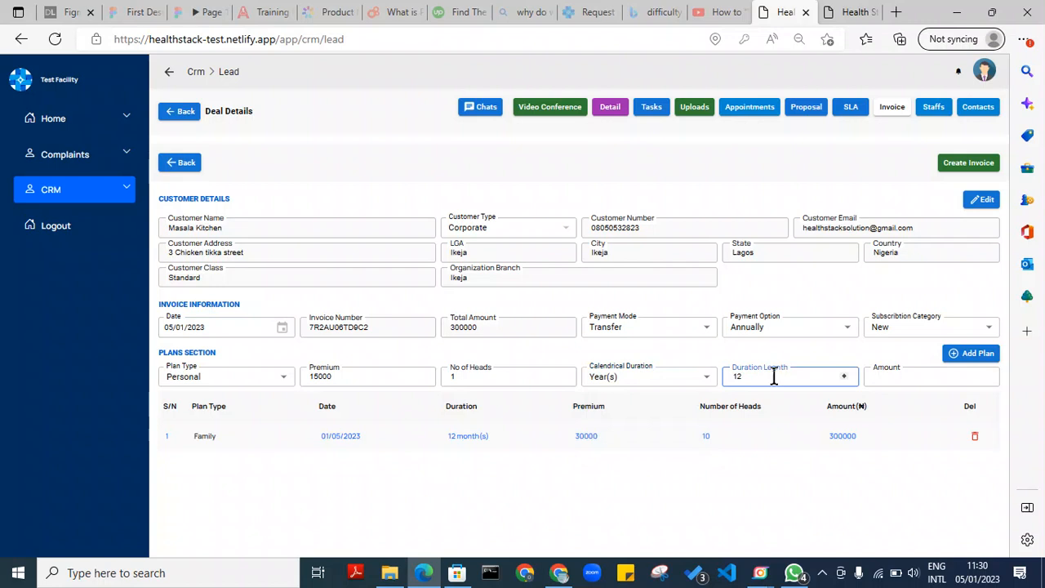
pyautogui.click(874, 375)
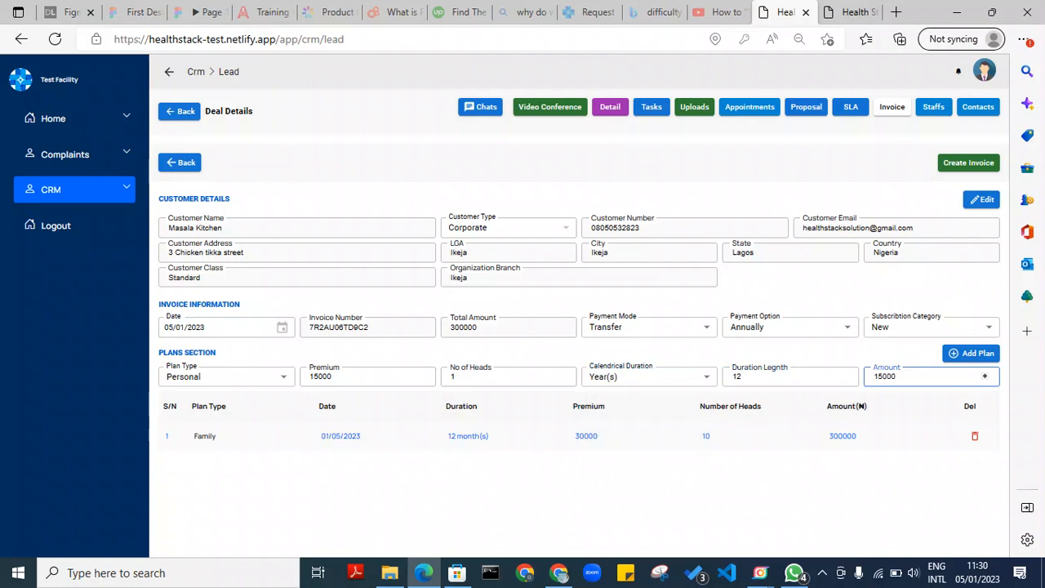
pyautogui.write('15000')
pyautogui.click(984, 353)
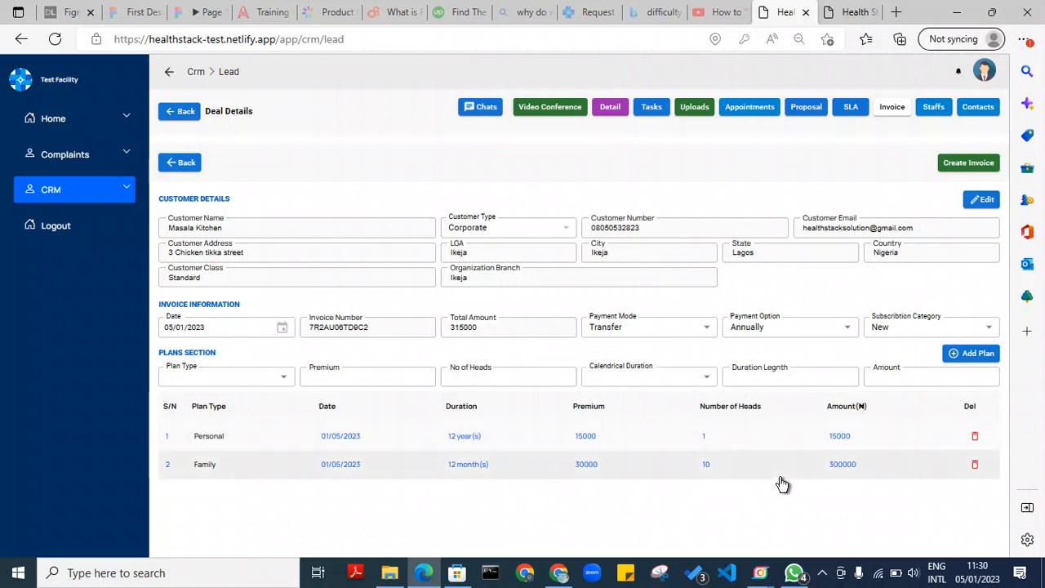
pyautogui.click(965, 166)
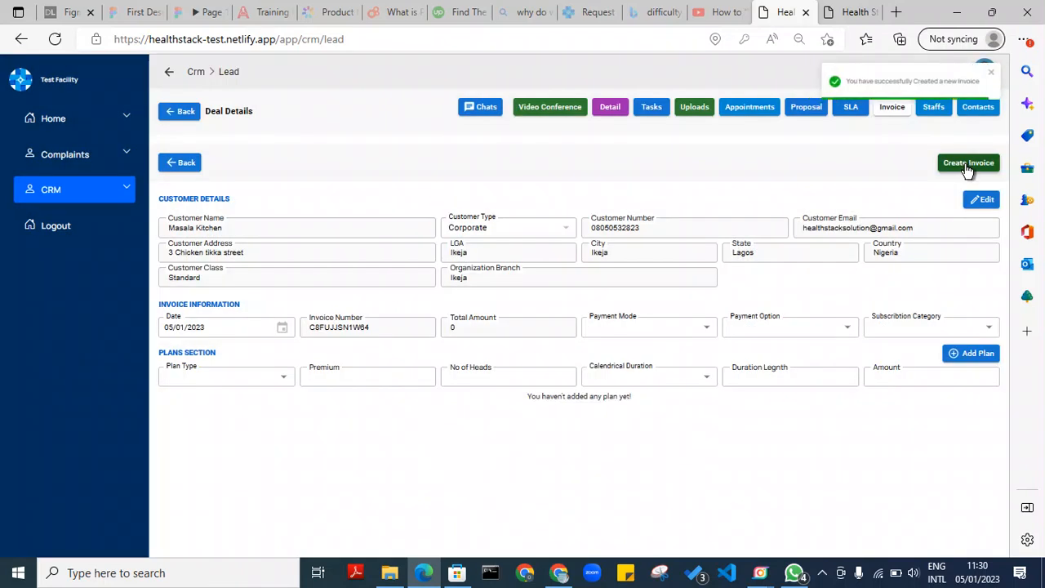
# Go back to the invoice list and open the pending Masala Kitchen invoice
pyautogui.click(167, 166)
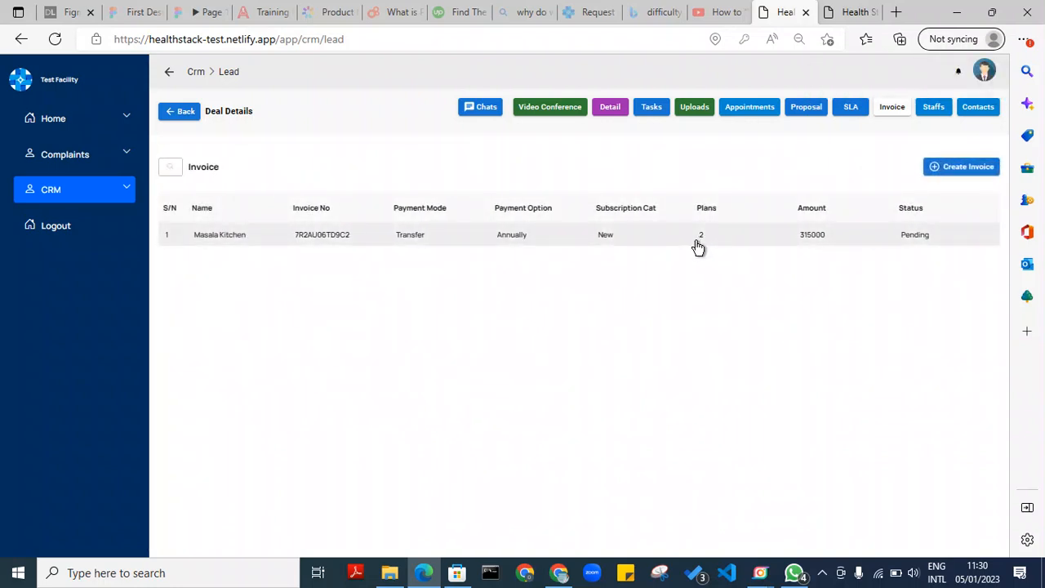
pyautogui.click(626, 243)
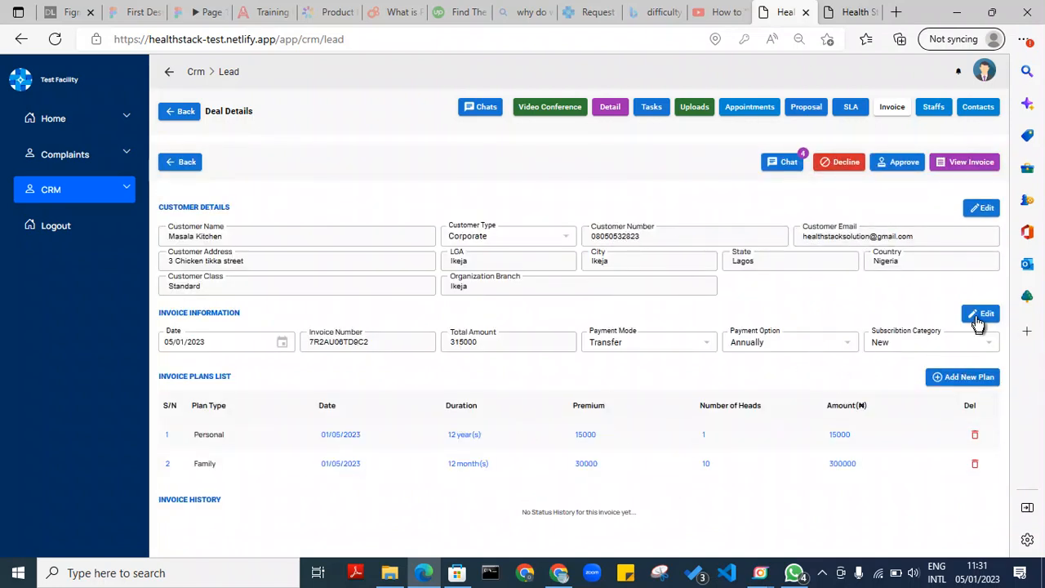
# Decline the Masala Kitchen invoice with the reason 'Can not fly' and confirm it
pyautogui.click(841, 163)
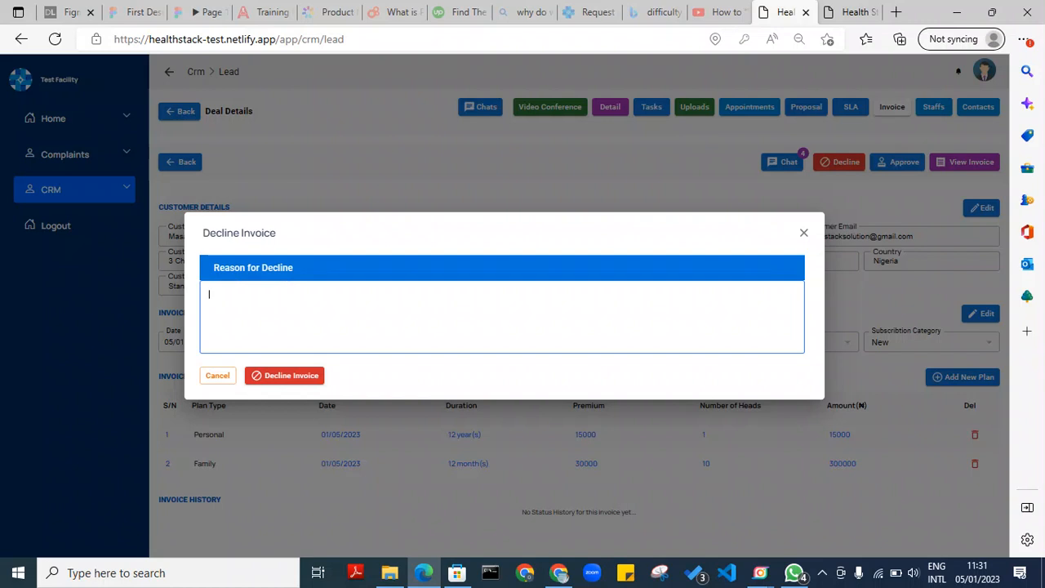
pyautogui.write('Can not fly')
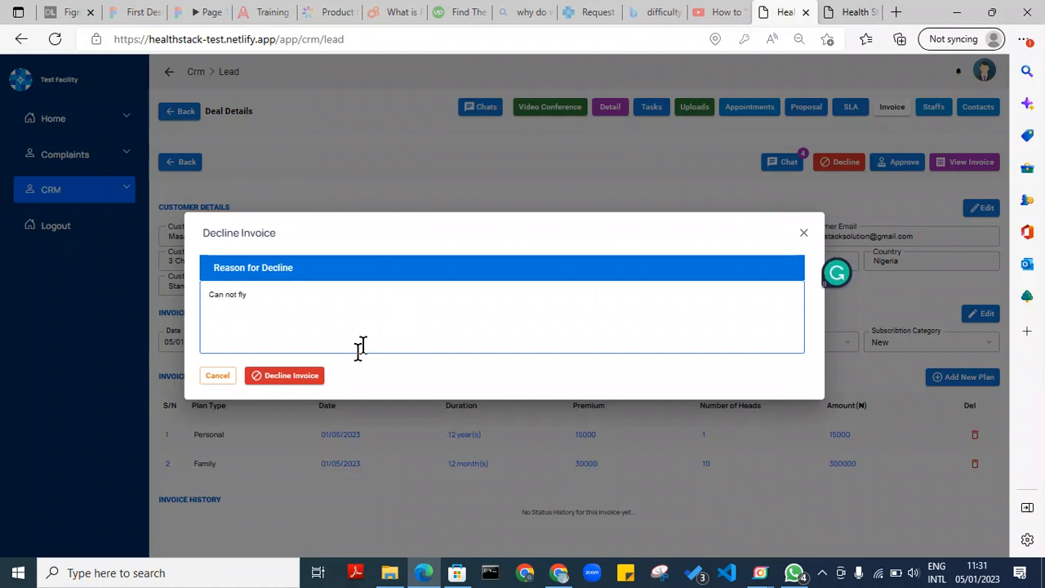
pyautogui.click(301, 377)
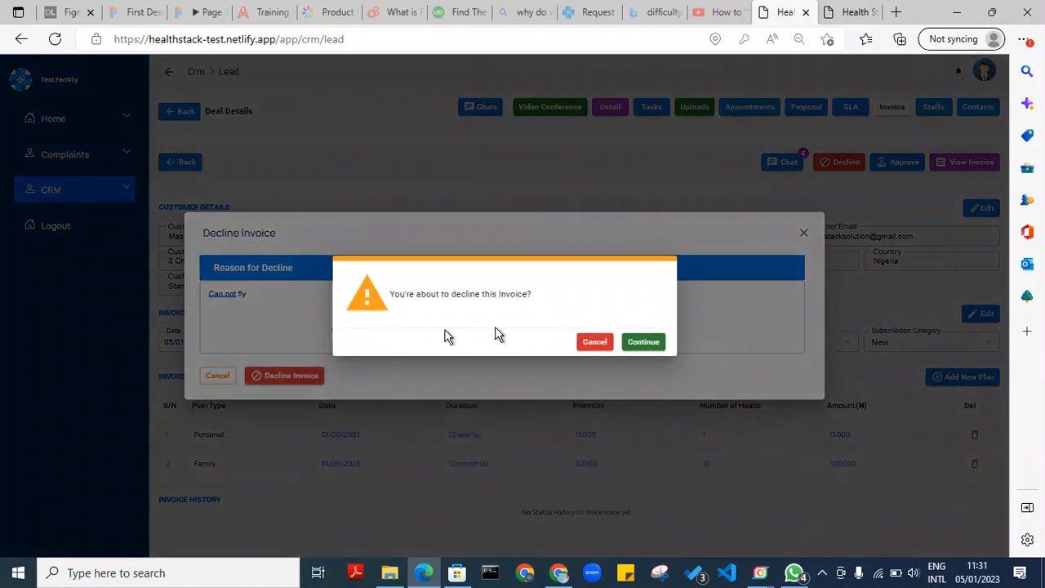
pyautogui.click(641, 342)
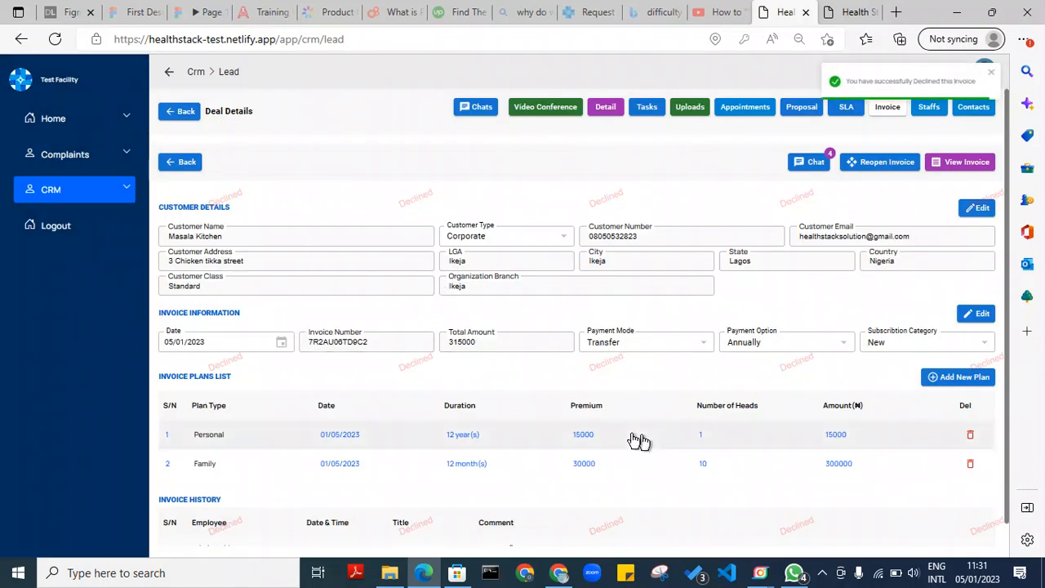
pyautogui.scroll(-1, 1010, 410)
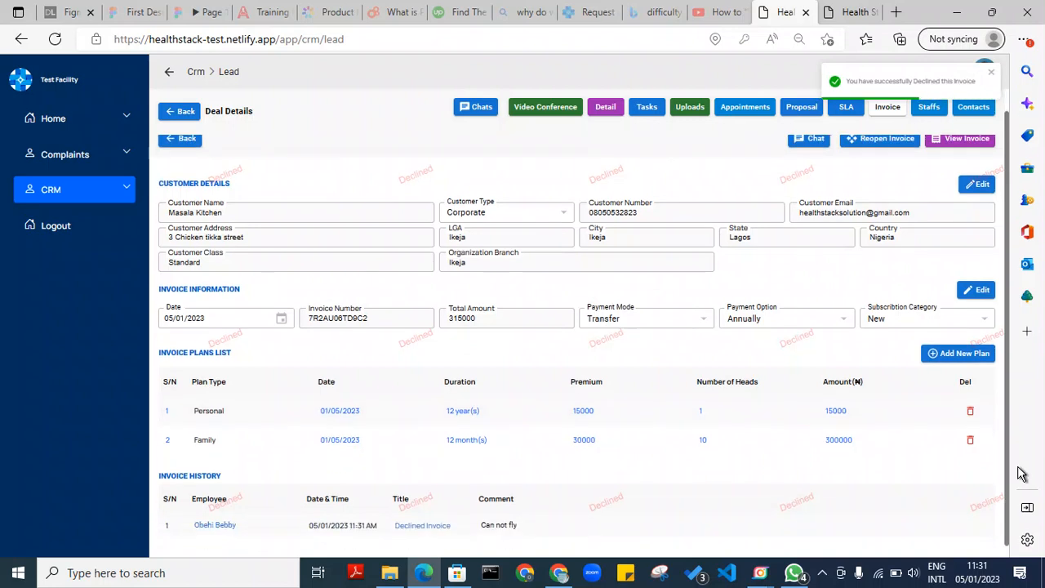
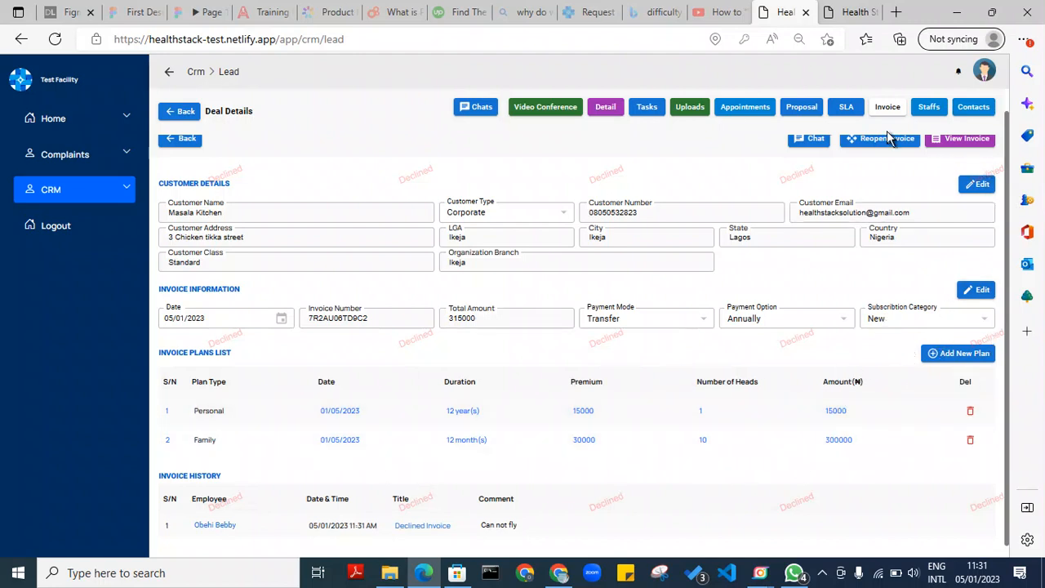
# Reopen the declined Masala Kitchen invoice with the comment 'Changes has been effected' and confirm
pyautogui.scroll(1, 1007, 173)
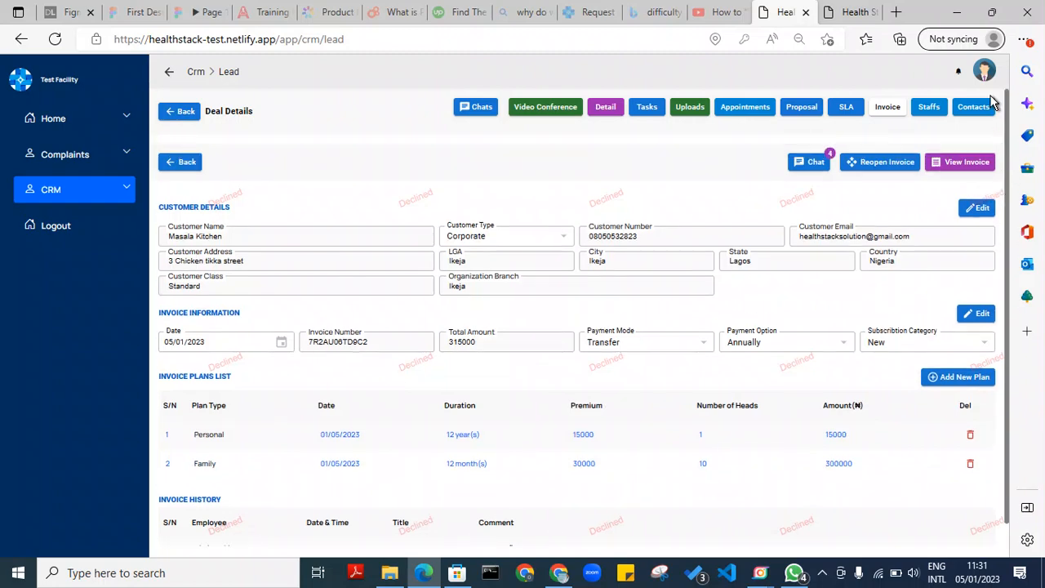
pyautogui.click(891, 166)
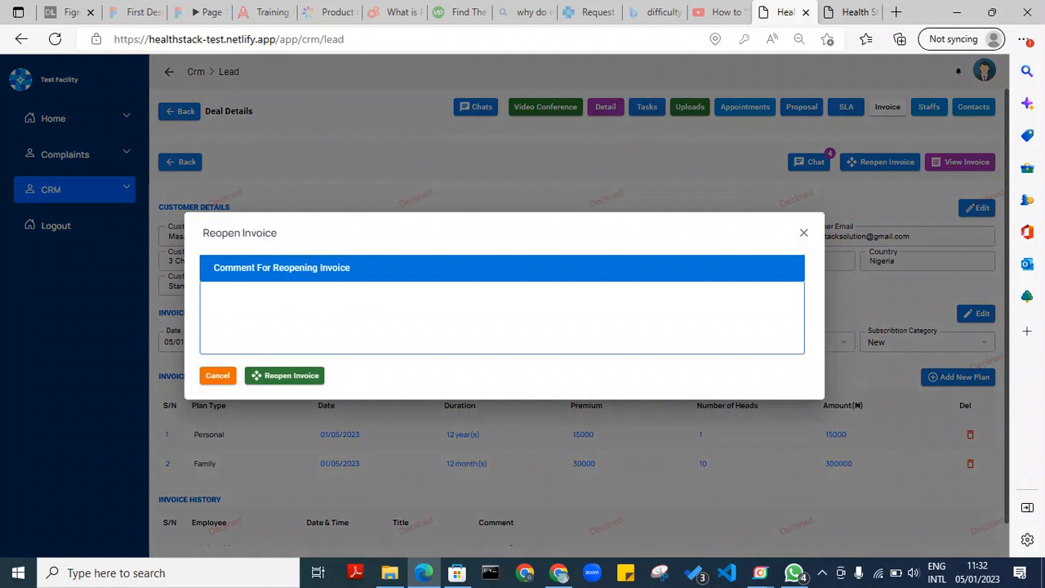
pyautogui.write('CHAN')
pyautogui.press('BackSpace')
pyautogui.press('BackSpace')
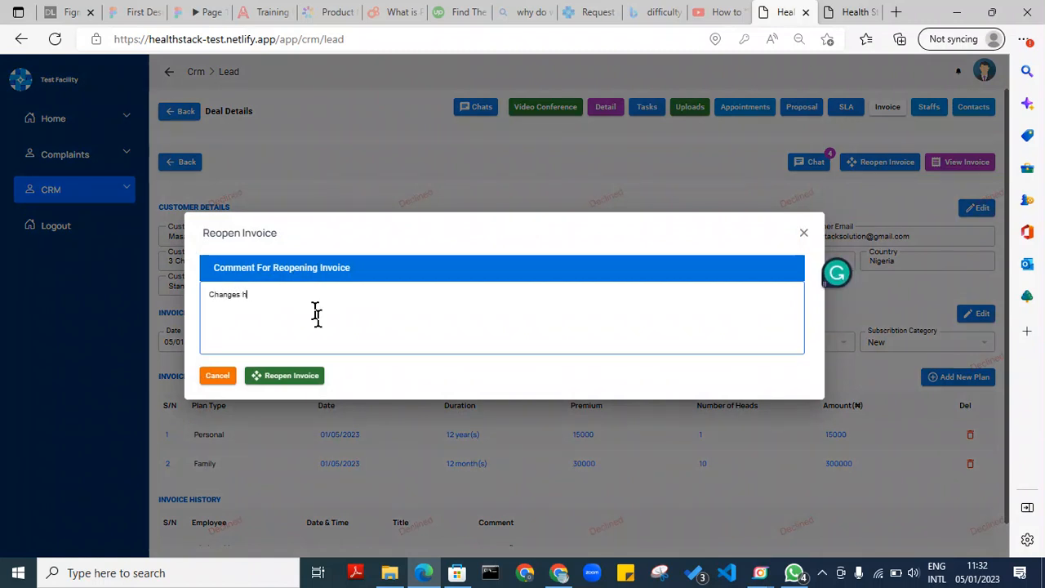
pyautogui.click(306, 375)
pyautogui.click(640, 343)
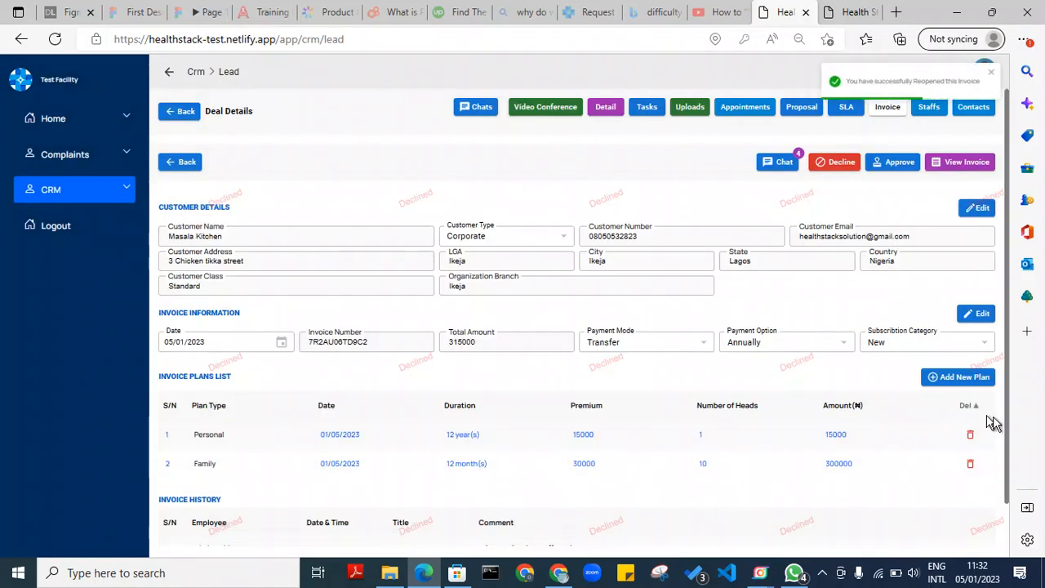
pyautogui.moveTo(1009, 431); pyautogui.dragTo(1007, 510)
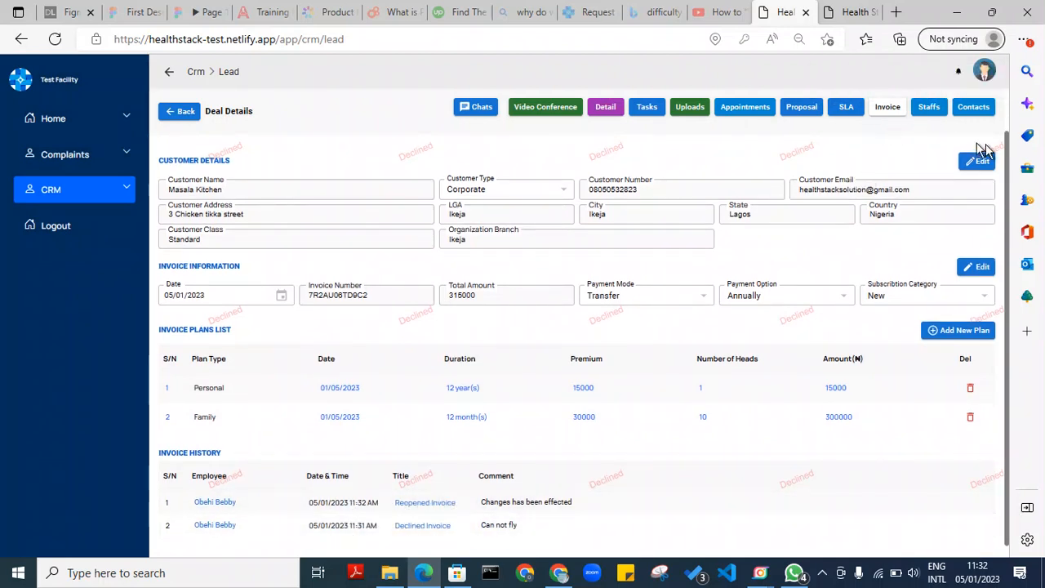
pyautogui.scroll(1, 1011, 169)
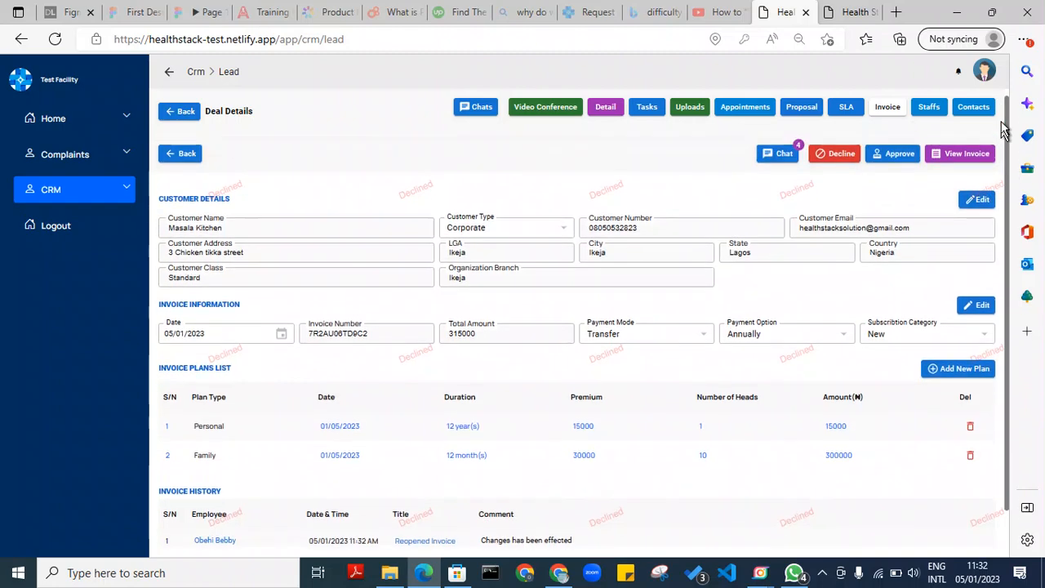
# Preview the invoice with Union Test as the payment bank account, then close the preview
pyautogui.click(946, 166)
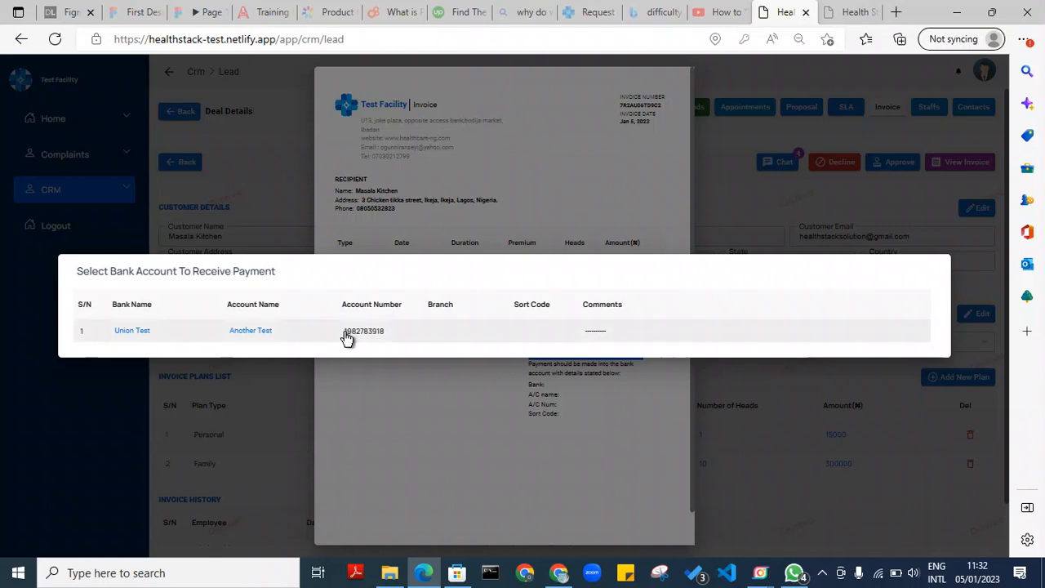
pyautogui.click(347, 334)
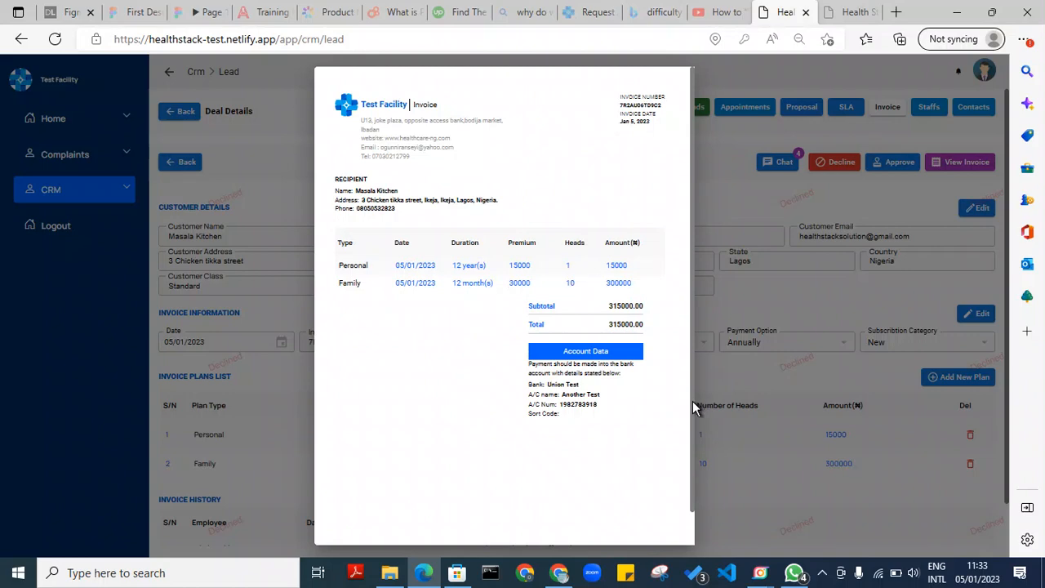
pyautogui.moveTo(692, 401); pyautogui.dragTo(716, 211)
pyautogui.click(716, 211)
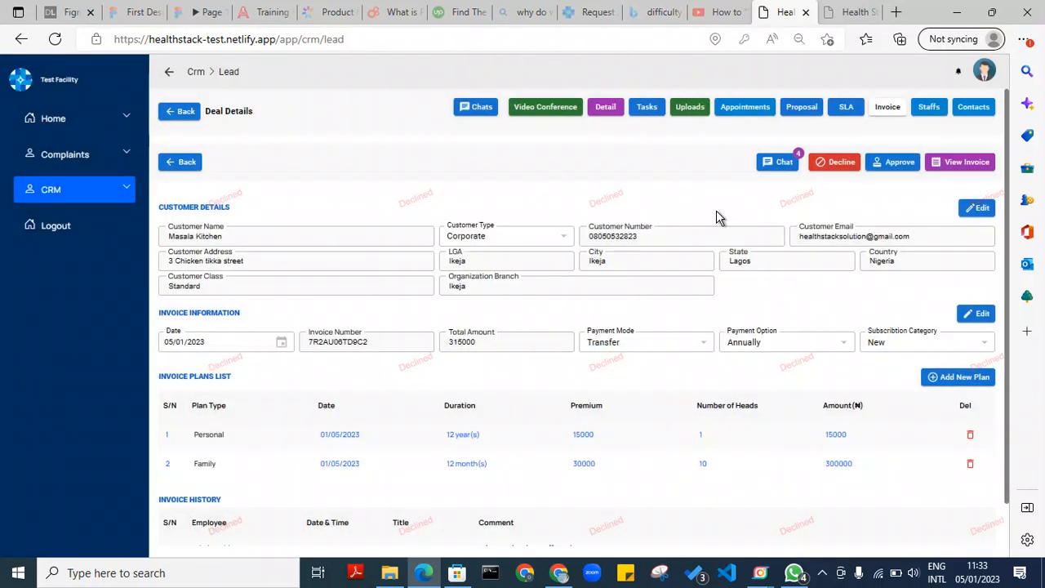
# Approve the Masala Kitchen invoice with the comment 'With pleasure' and confirm it
pyautogui.click(892, 164)
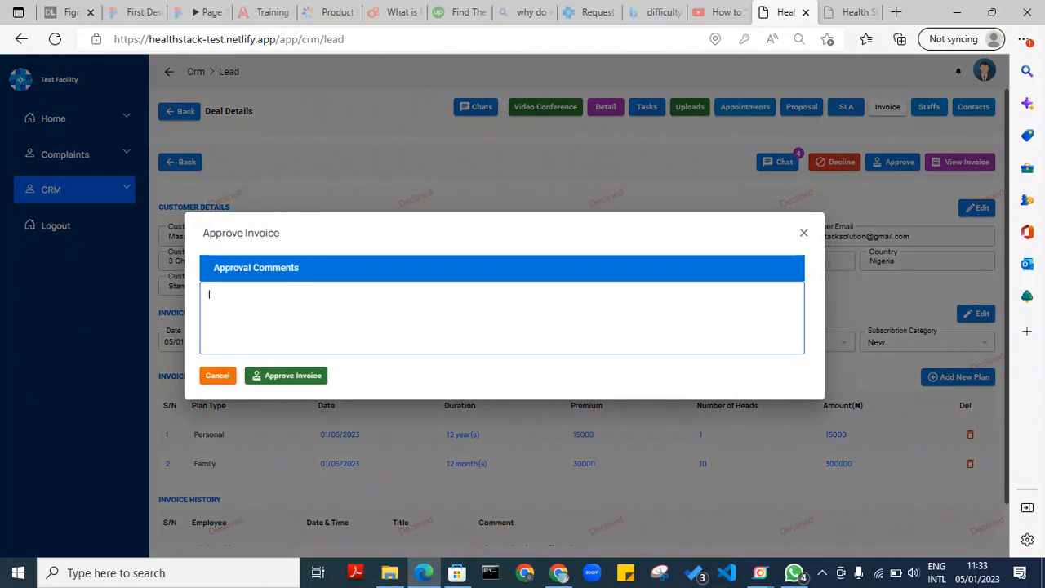
pyautogui.write('With pleasure')
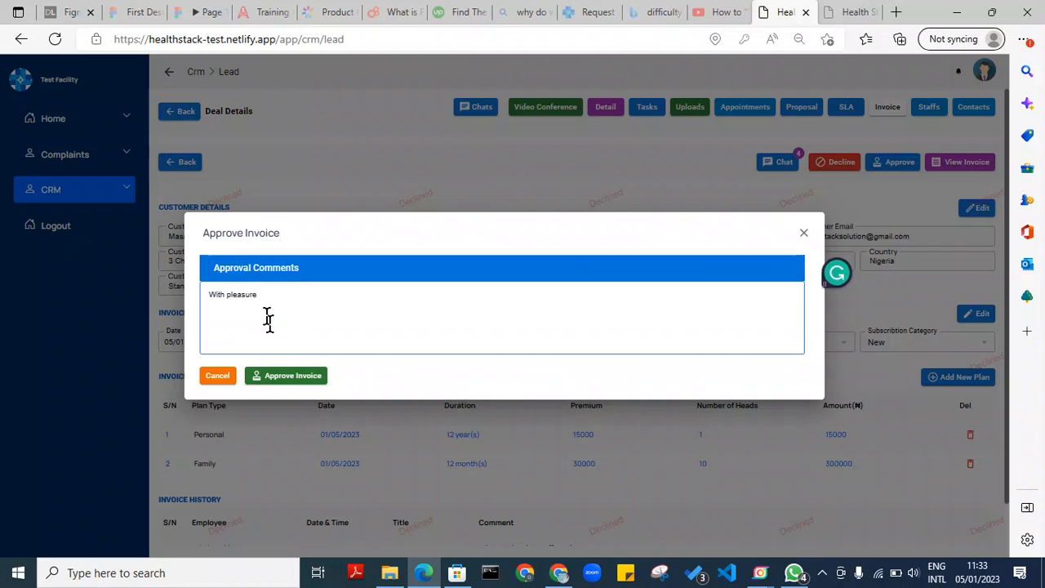
pyautogui.click(284, 382)
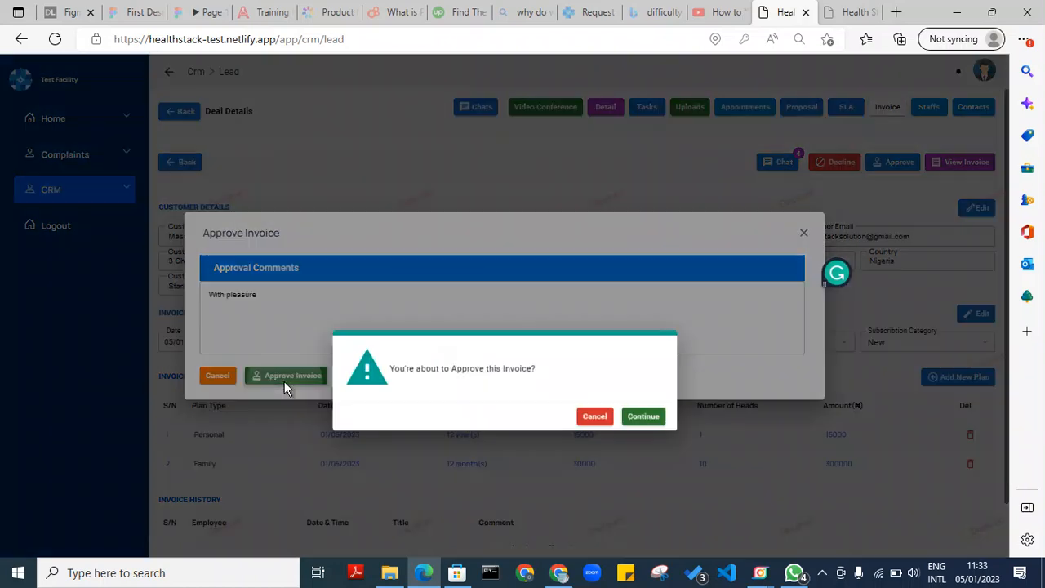
pyautogui.click(633, 342)
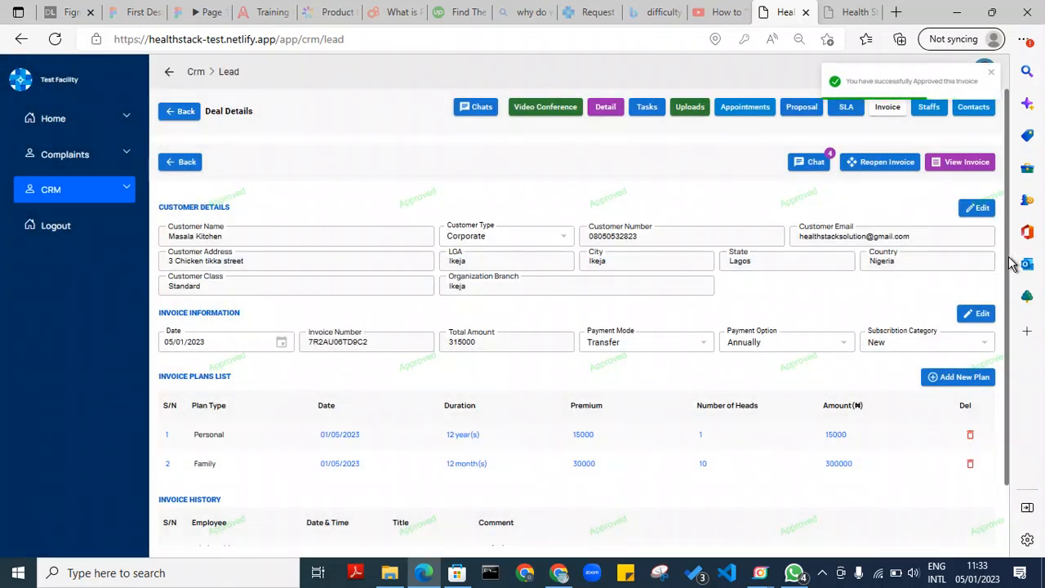
pyautogui.scroll(-2, 1009, 261)
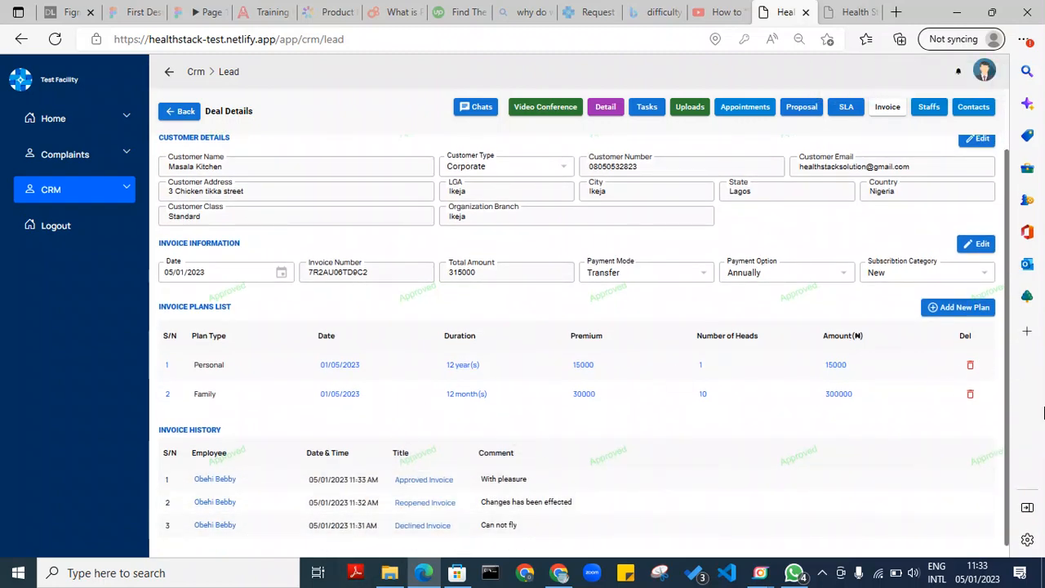
pyautogui.scroll(2, 1005, 377)
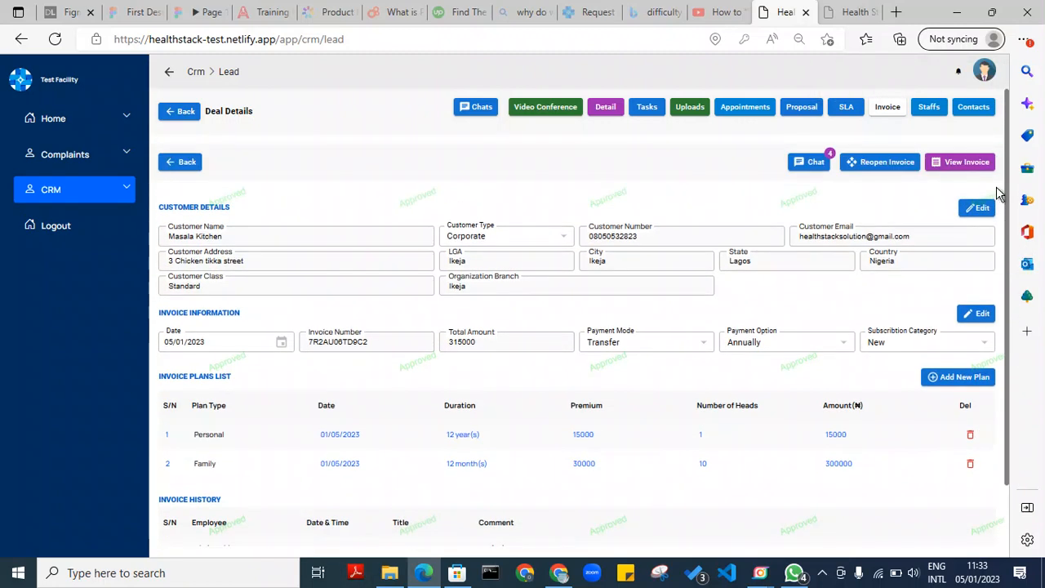
# In the deal chat, send 'Hi' and a question asking why the invoice isn't approved
pyautogui.click(814, 162)
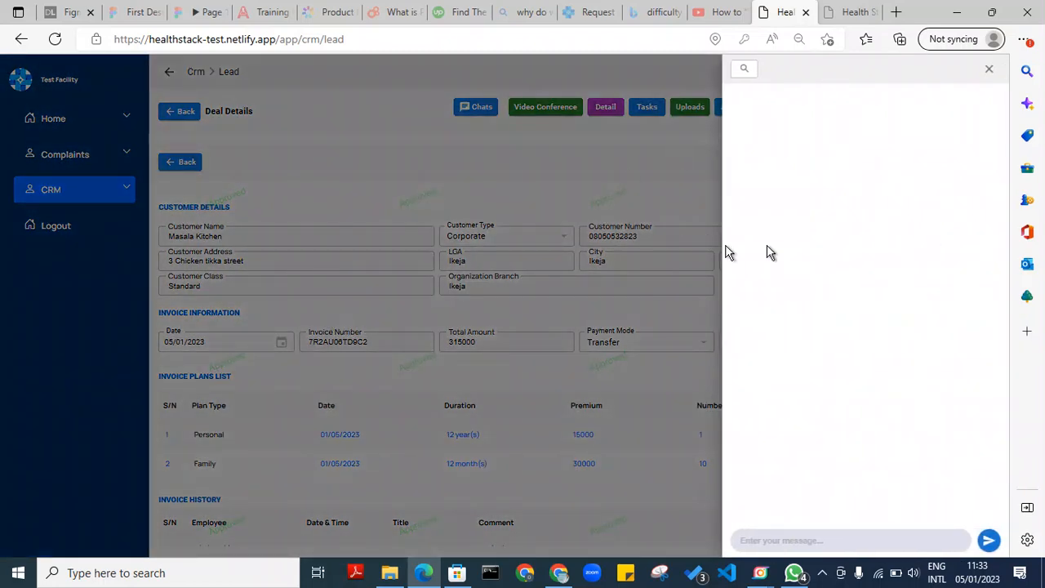
pyautogui.click(850, 540)
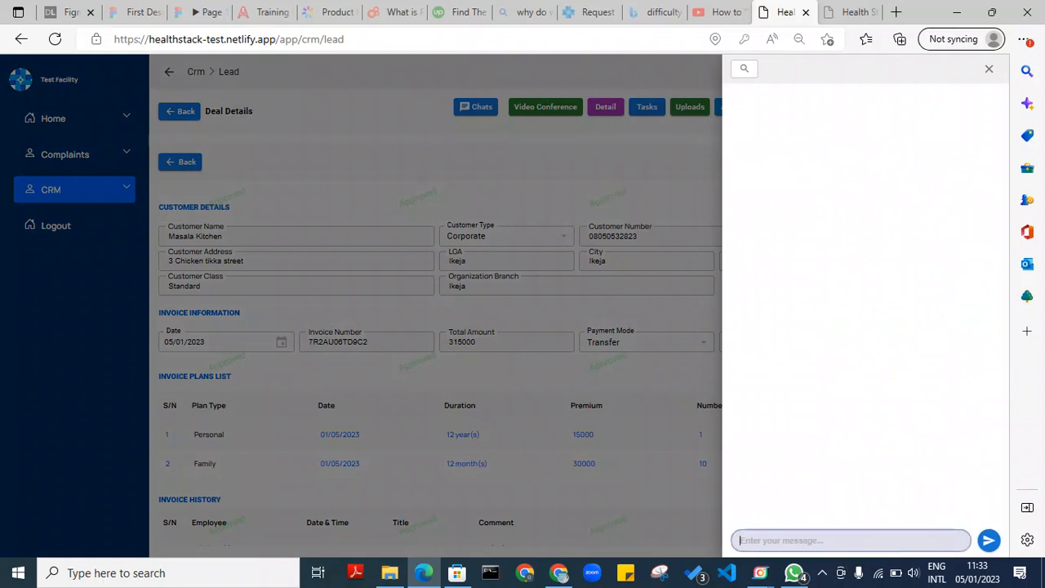
pyautogui.write('H')
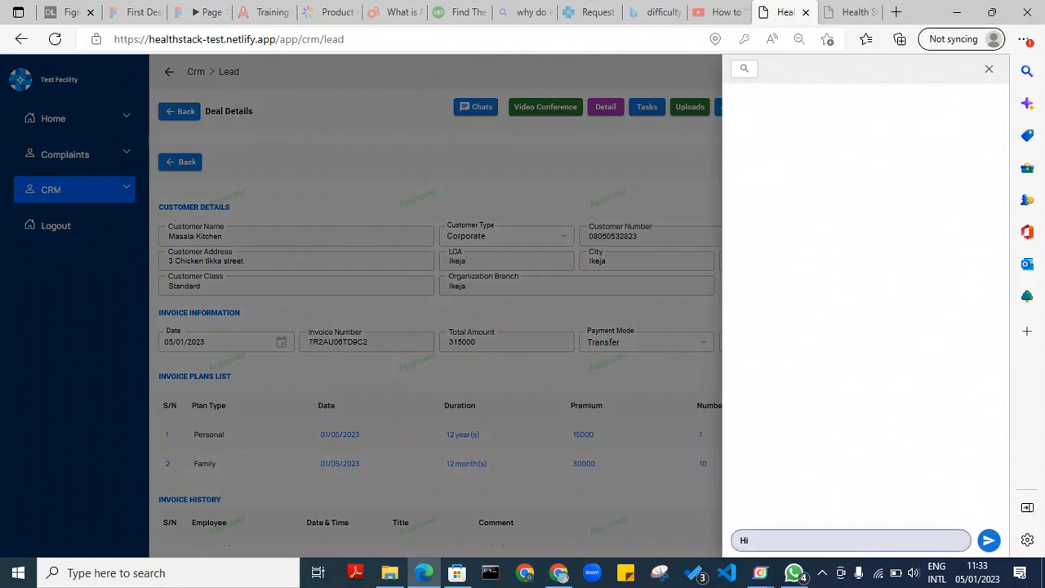
pyautogui.write('i')
pyautogui.click(989, 539)
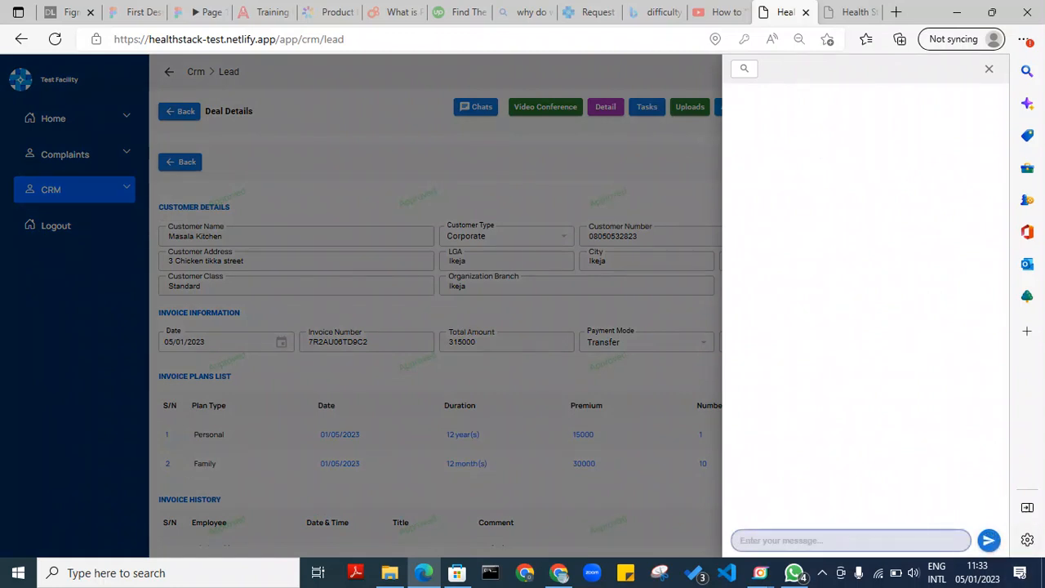
pyautogui.write('Why')
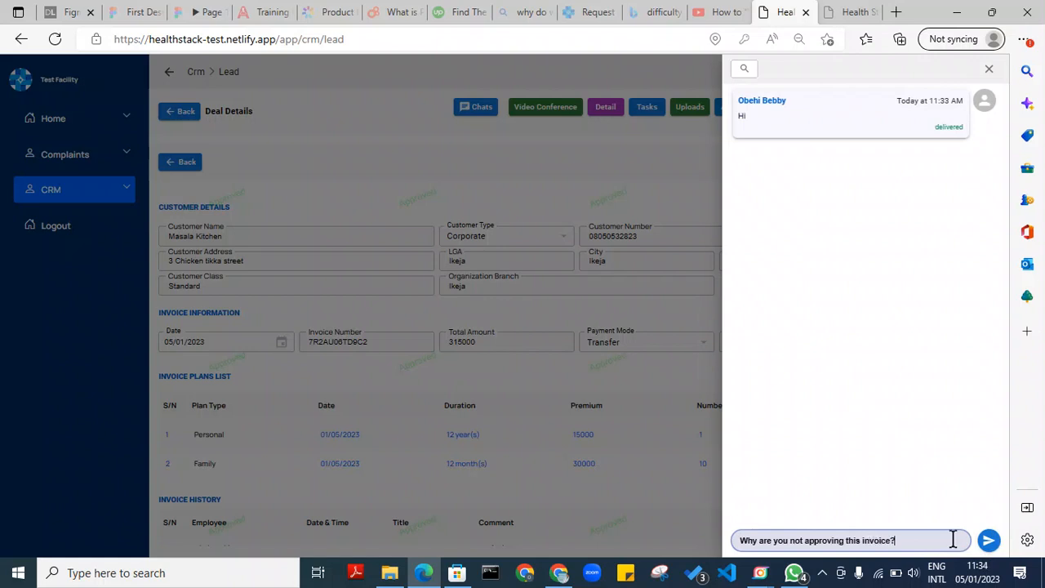
pyautogui.click(989, 539)
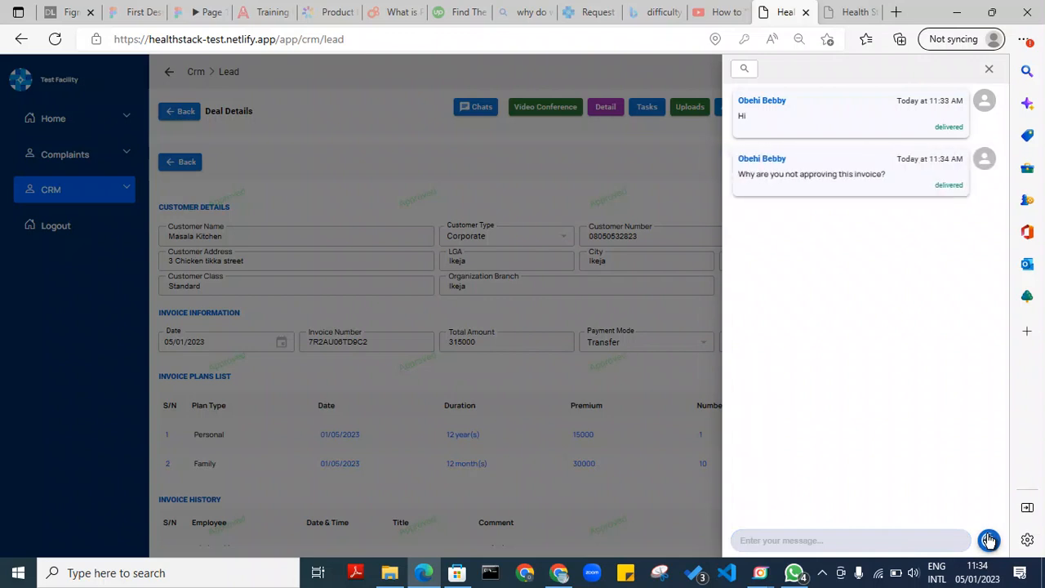
# Send the follow-up message 'you dont need money?' and close the chat
pyautogui.click(988, 540)
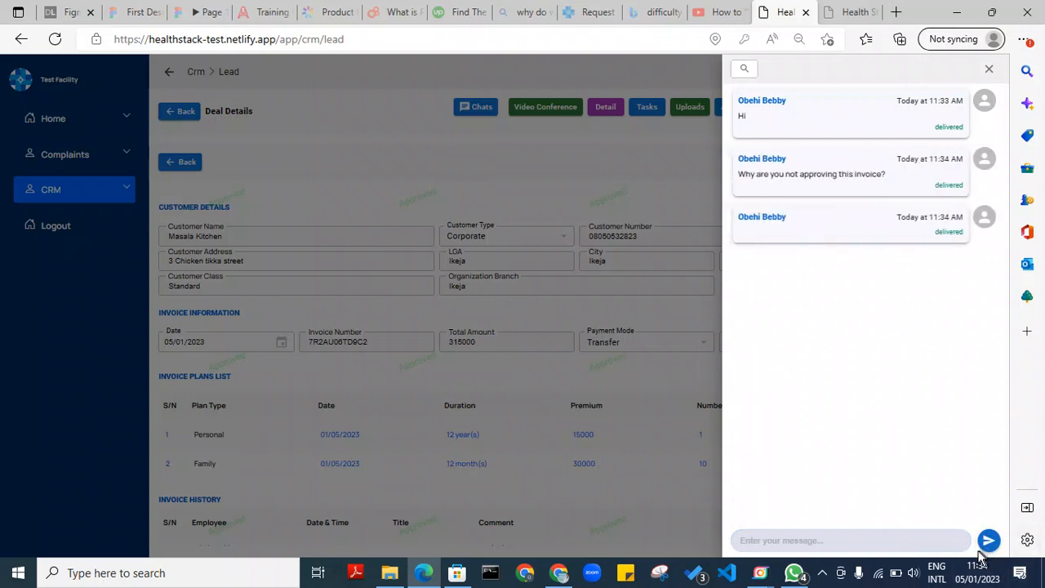
pyautogui.click(935, 540)
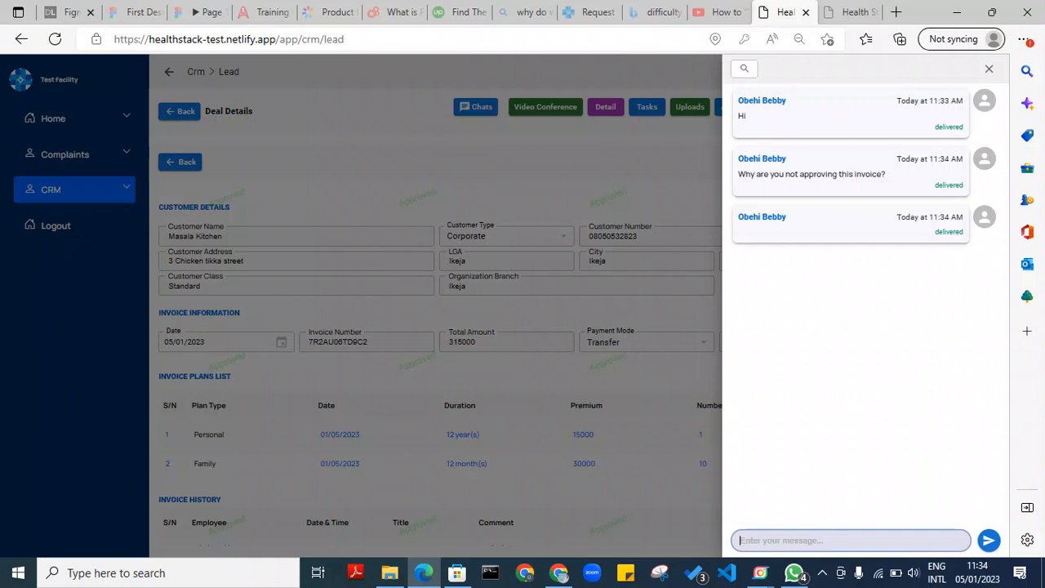
pyautogui.write('yo')
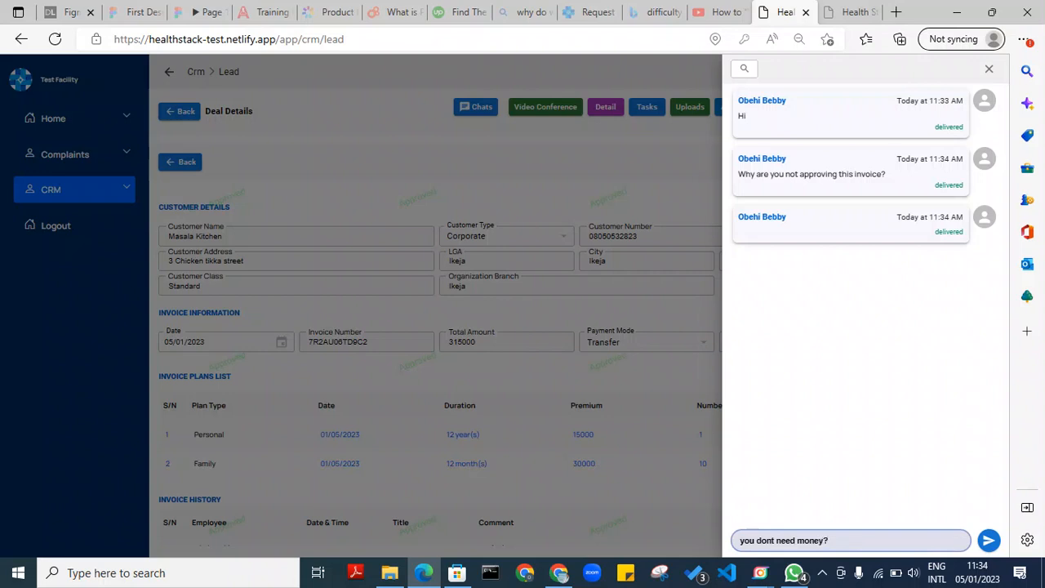
pyautogui.click(989, 540)
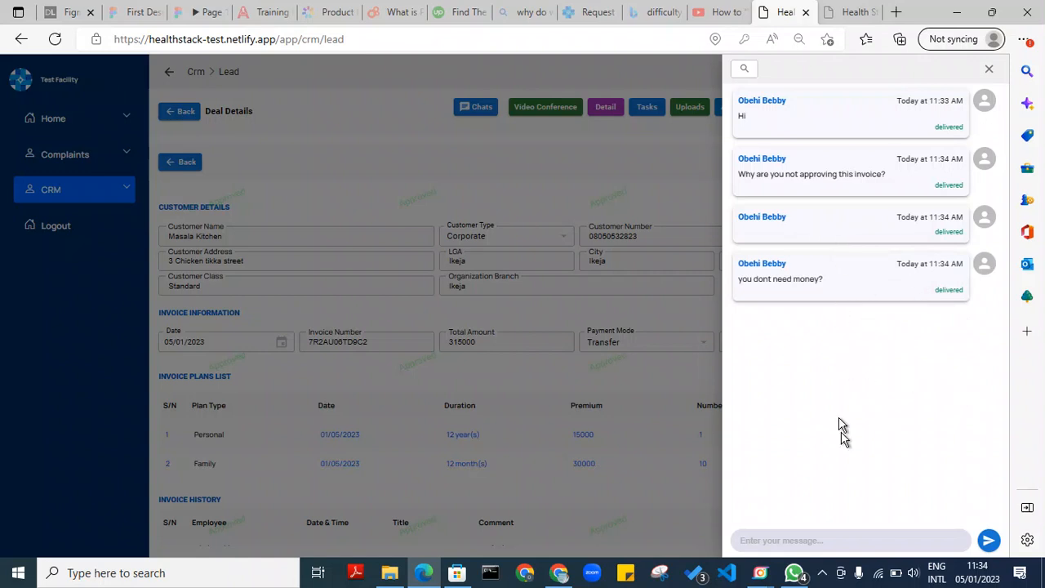
pyautogui.click(989, 70)
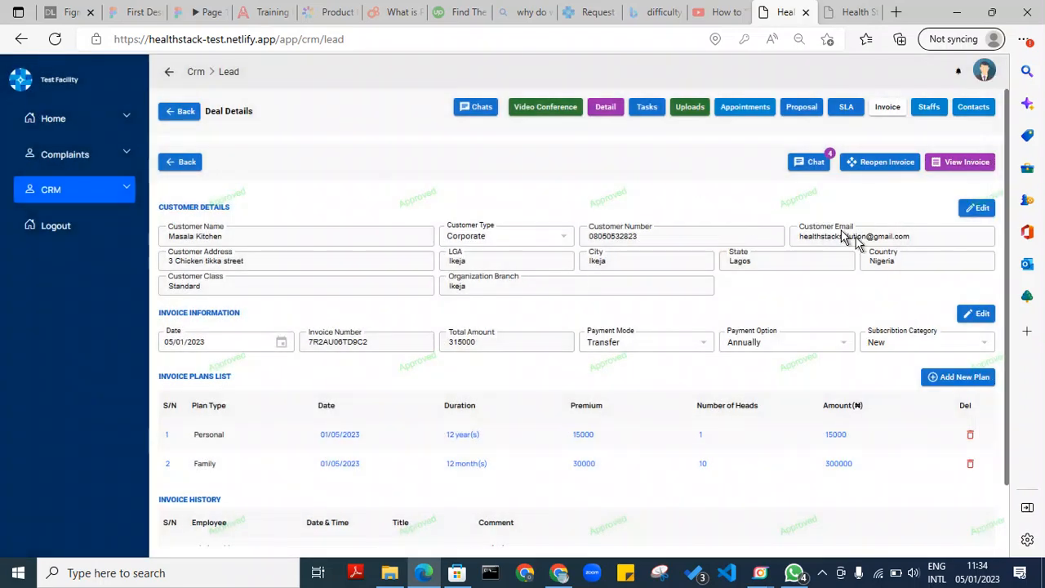
# On the Staffs tab, search for the Sales department employee and add them as deal staff
pyautogui.click(928, 107)
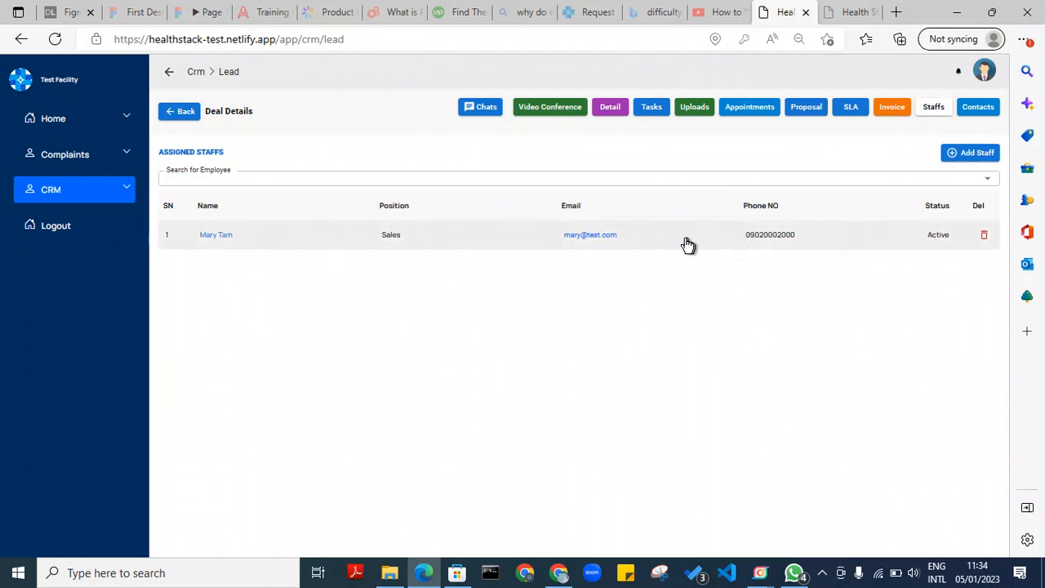
pyautogui.click(399, 177)
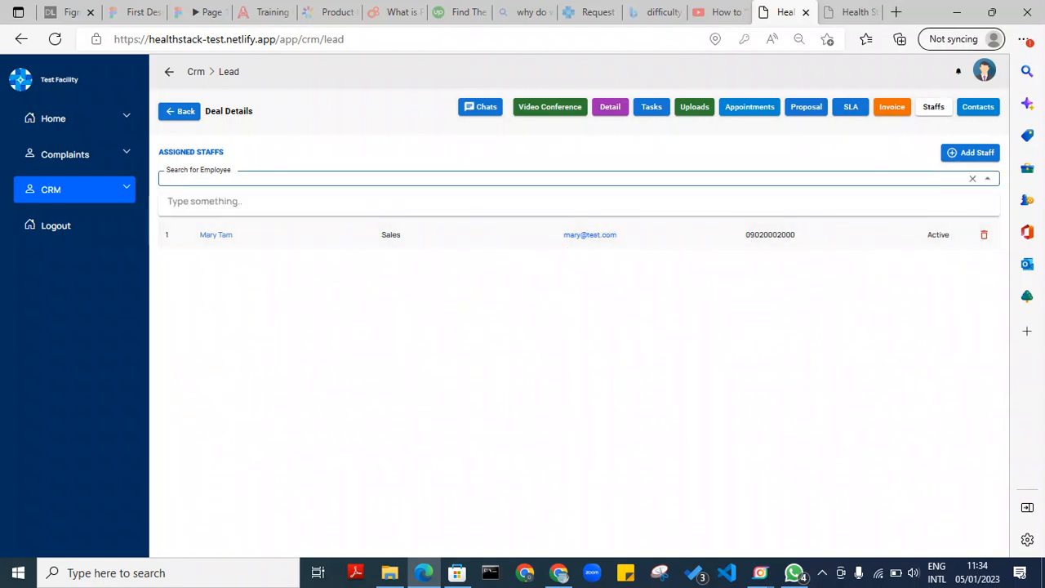
pyautogui.write('bebby')
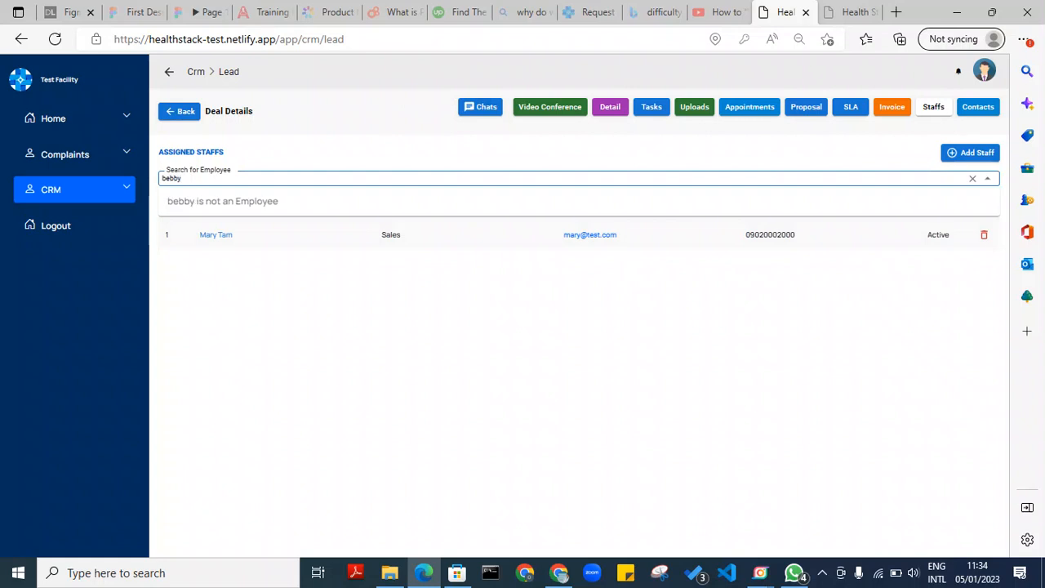
pyautogui.press('BackSpace')
pyautogui.press('BackSpace')
pyautogui.press('BackSpace')
pyautogui.press('BackSpace')
pyautogui.press('BackSpace')
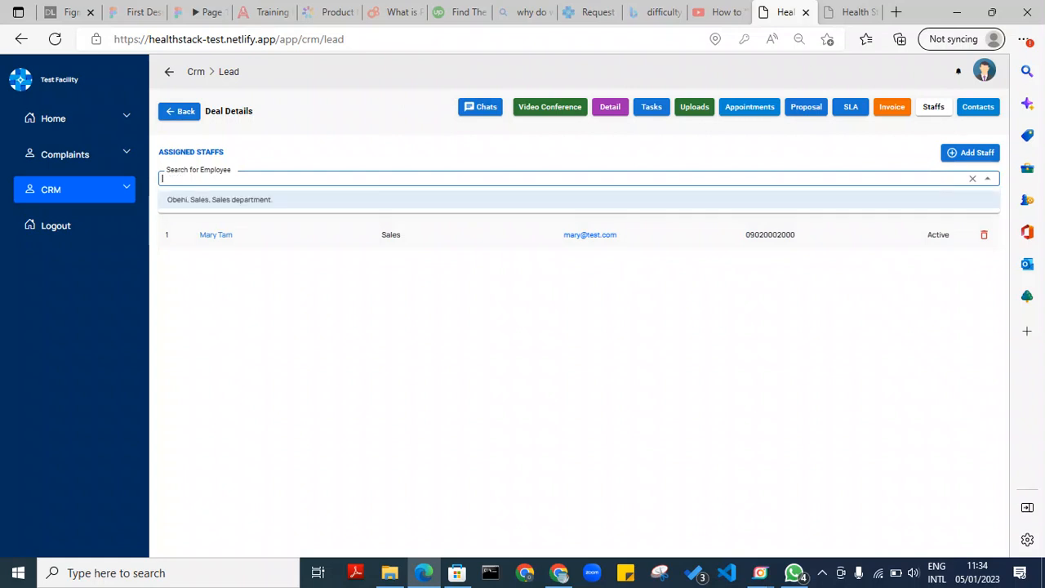
pyautogui.write('obehi')
pyautogui.click(393, 199)
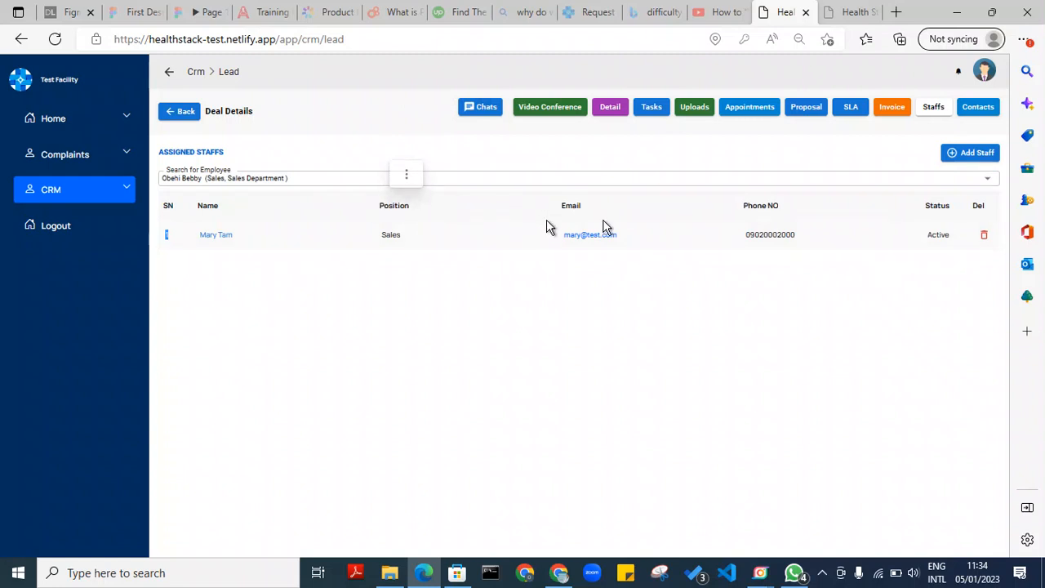
pyautogui.click(960, 154)
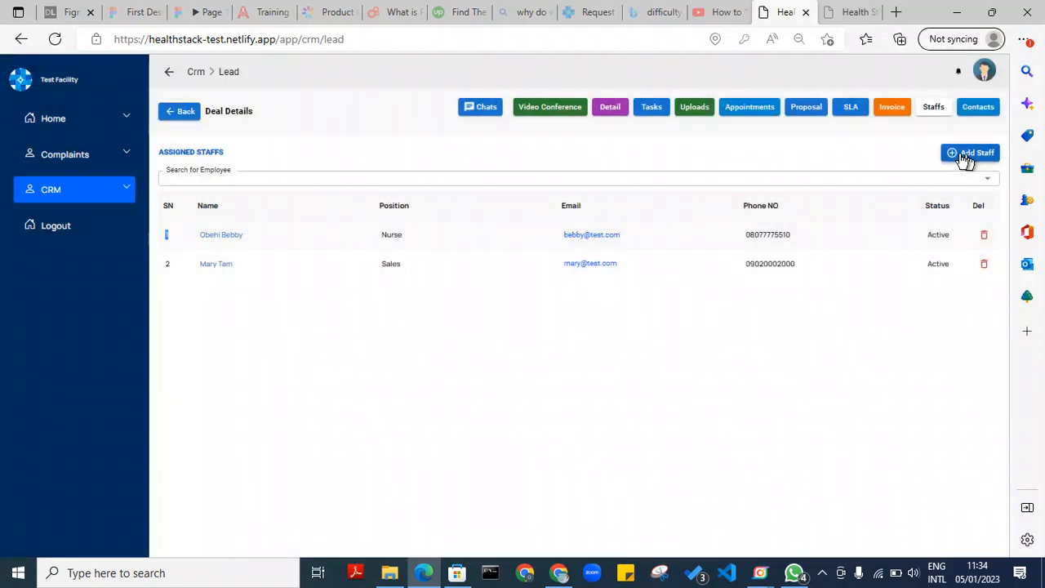
pyautogui.click(499, 237)
pyautogui.click(723, 337)
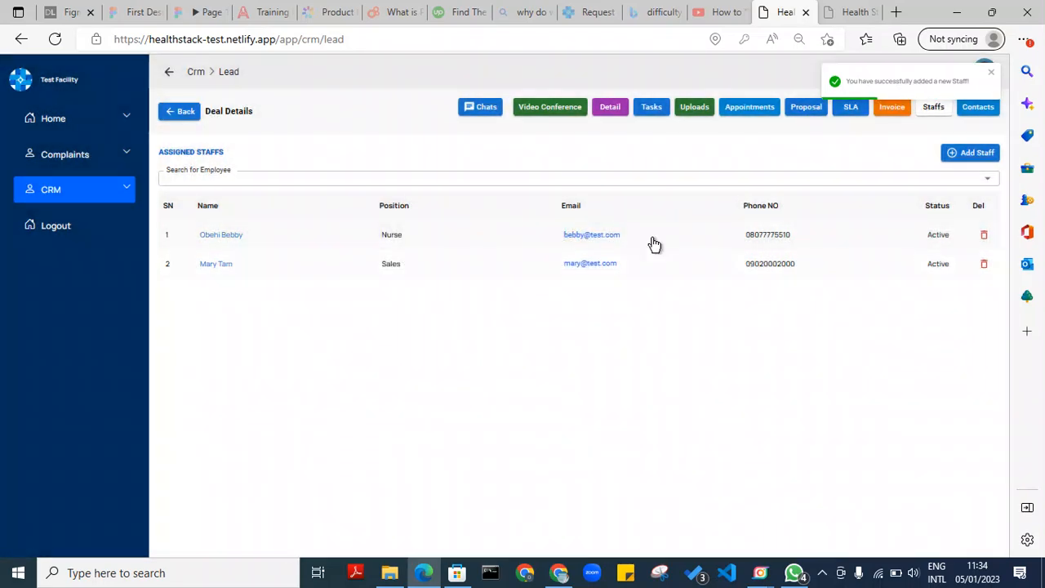
# Deactivate the row 2 Sales staff member, then reactivate them
pyautogui.click(622, 266)
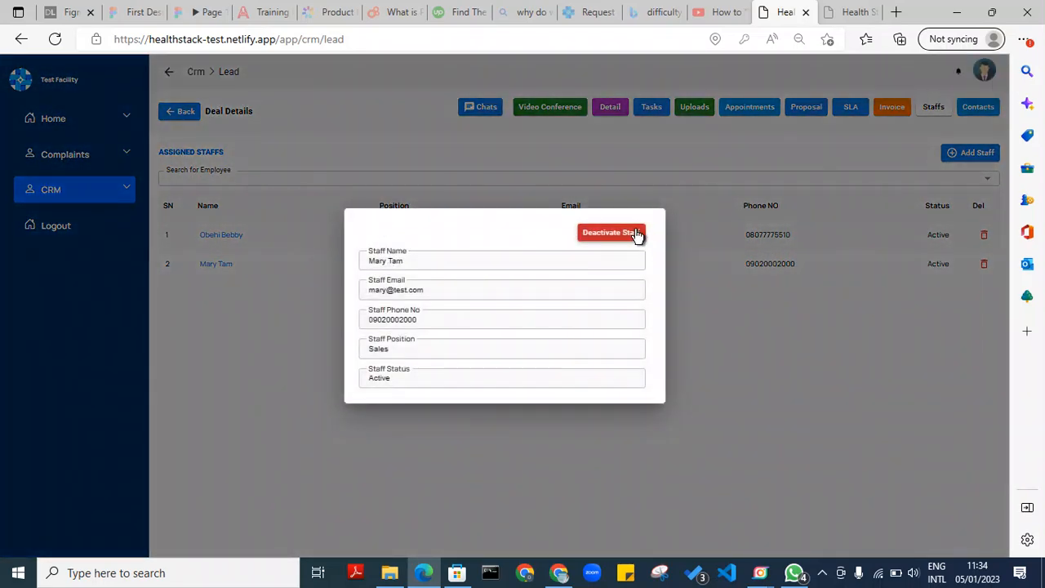
pyautogui.click(635, 231)
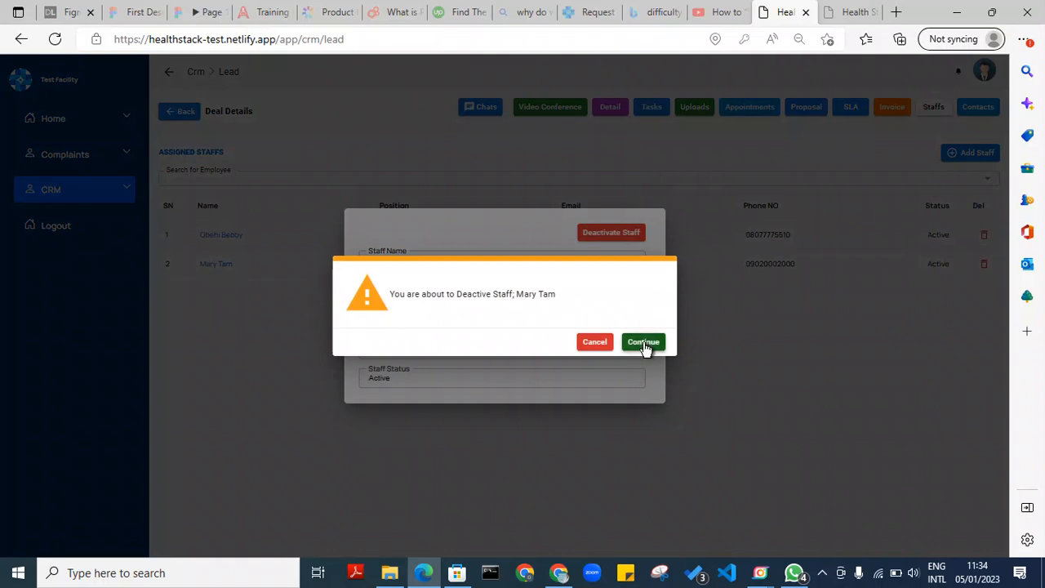
pyautogui.click(643, 342)
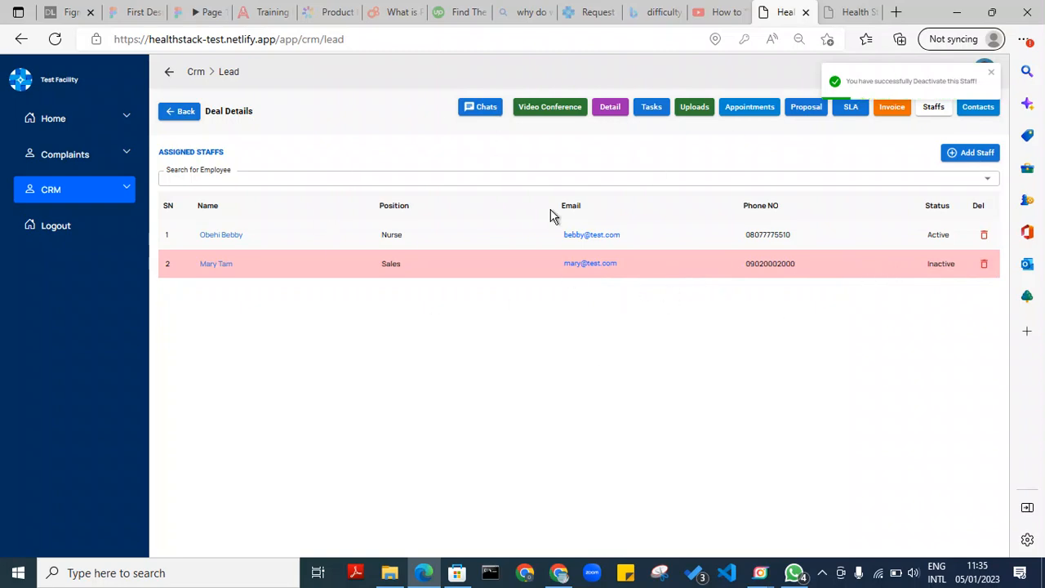
pyautogui.click(607, 262)
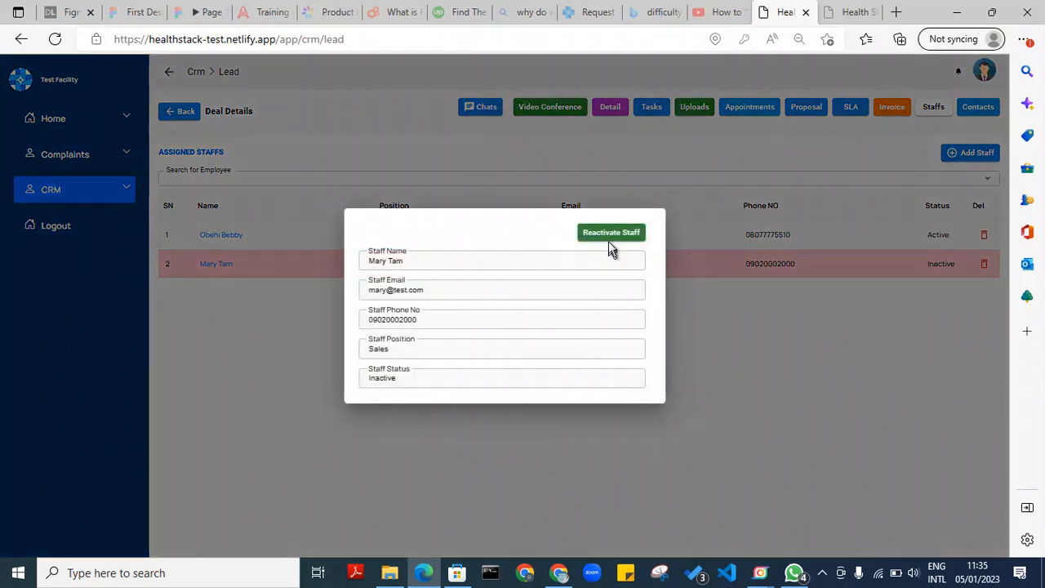
pyautogui.click(613, 233)
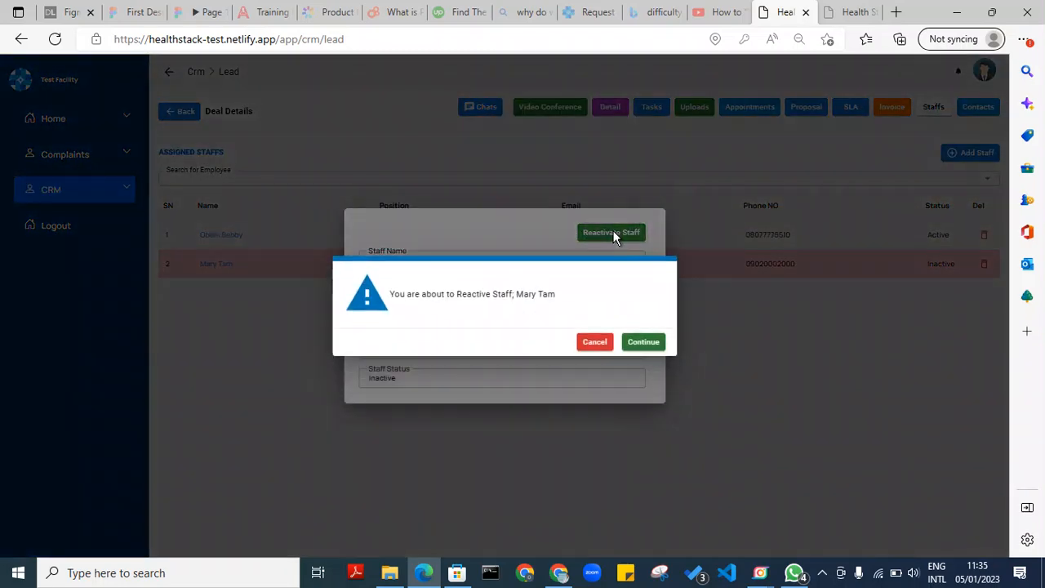
pyautogui.click(630, 346)
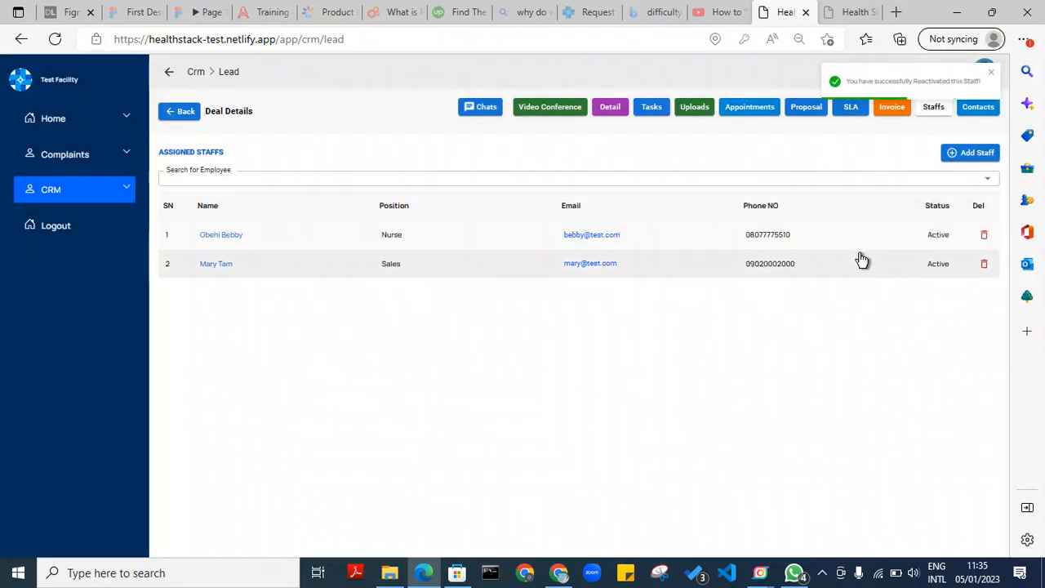
# In Contacts, deactivate the Business dev manager contact, then reactivate it
pyautogui.click(977, 119)
pyautogui.click(597, 257)
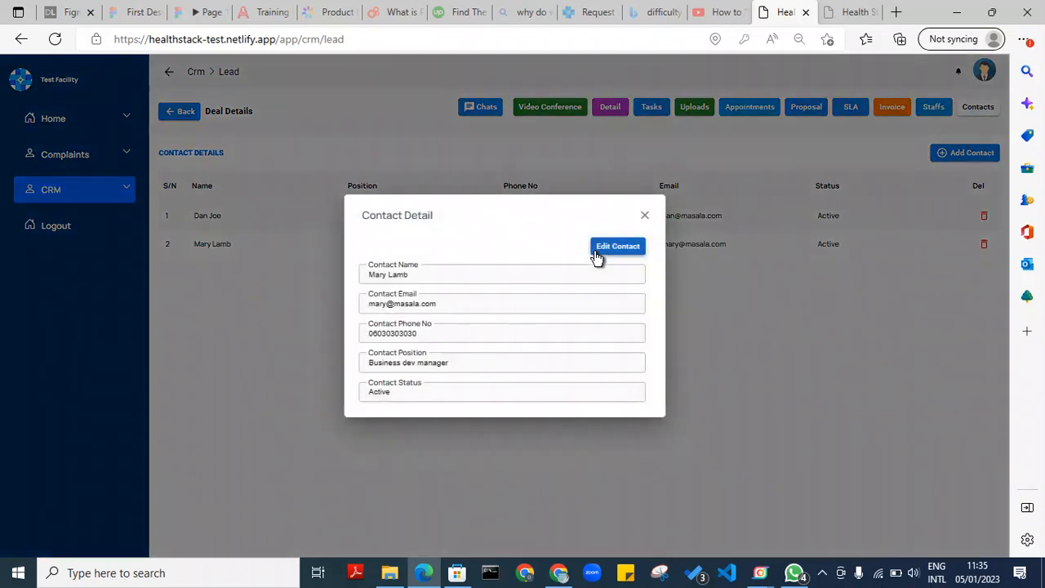
pyautogui.click(641, 247)
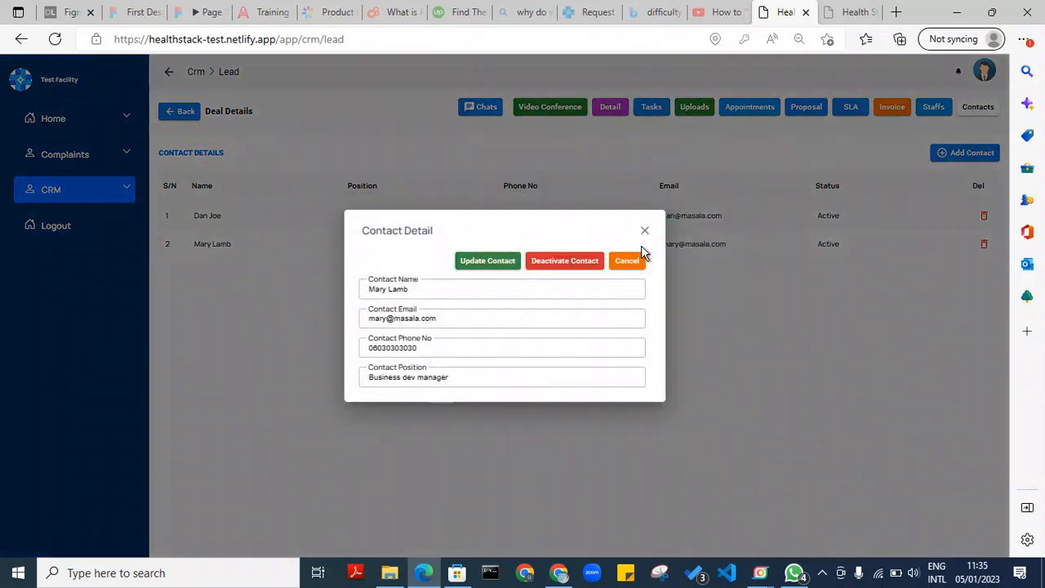
pyautogui.click(564, 266)
pyautogui.click(643, 342)
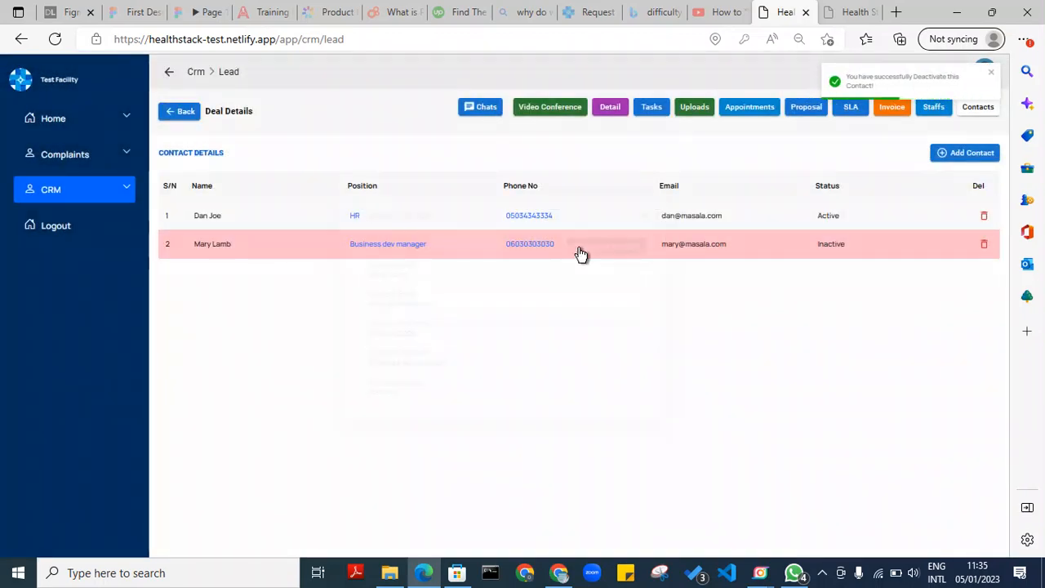
pyautogui.click(579, 254)
pyautogui.click(586, 249)
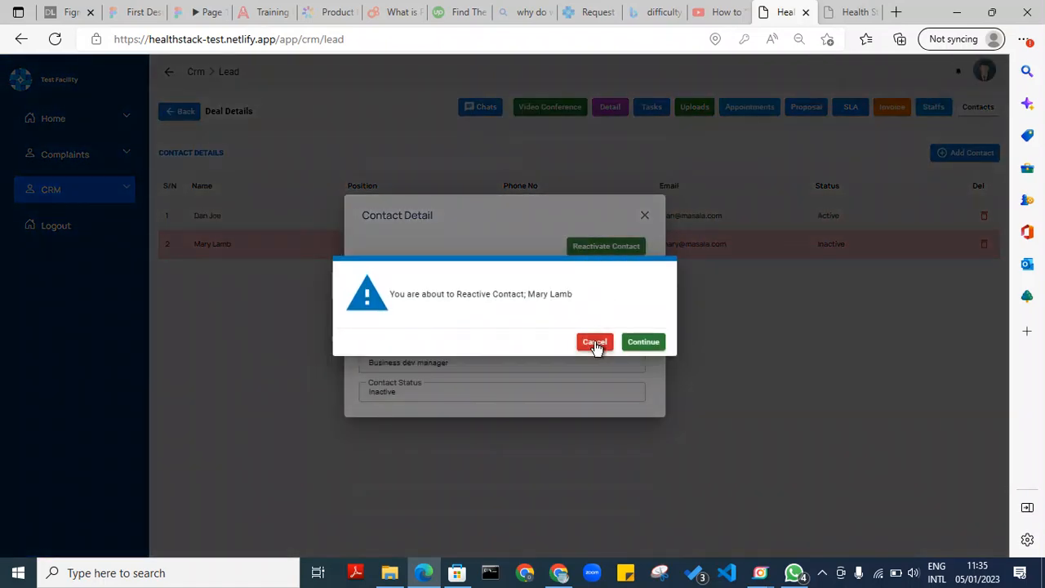
pyautogui.click(651, 346)
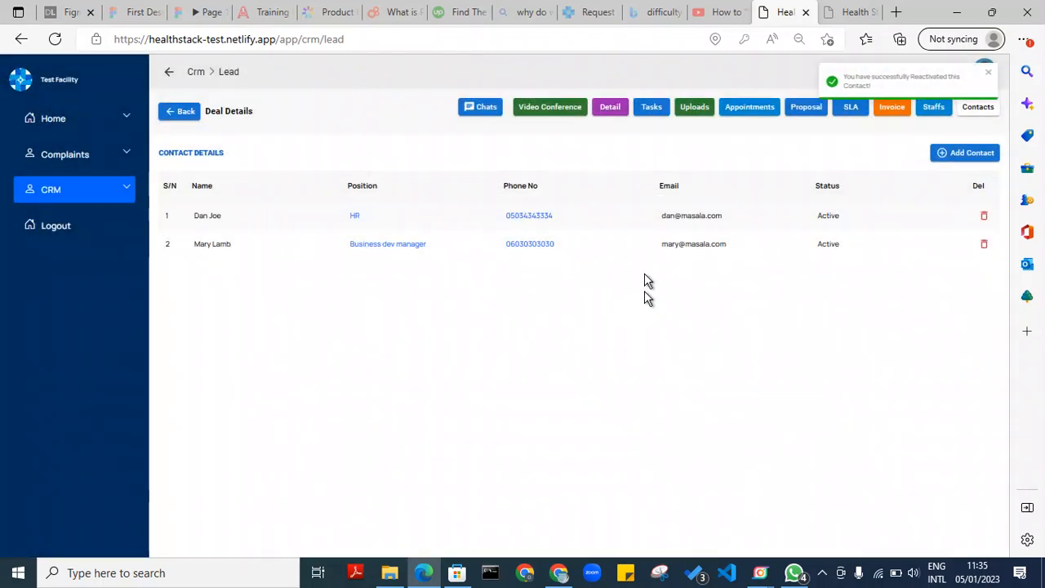
# Reopen the contact's details without changing anything, then return to the Leads list
pyautogui.click(649, 255)
pyautogui.click(633, 249)
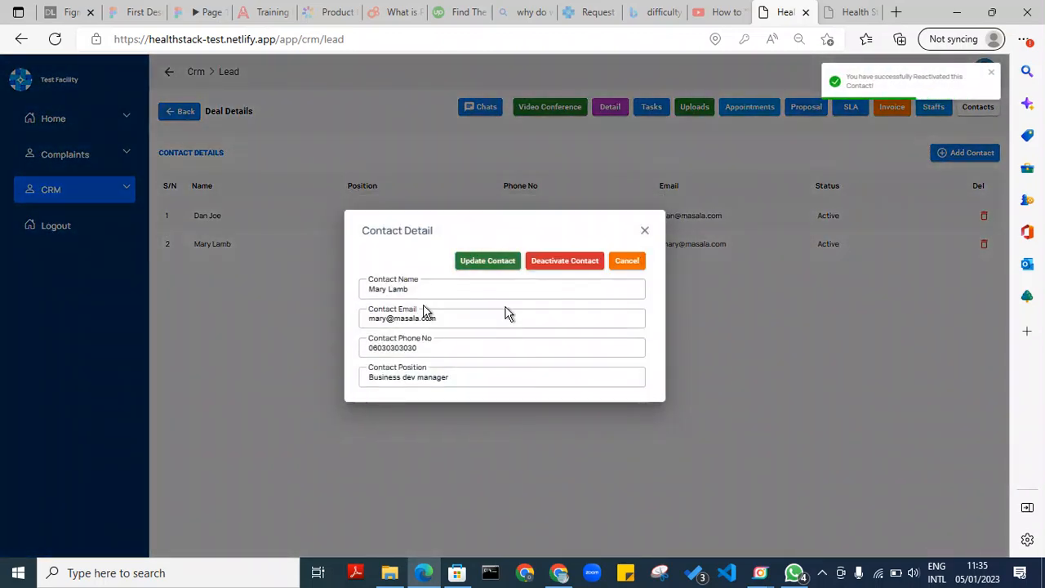
pyautogui.click(633, 263)
pyautogui.click(645, 216)
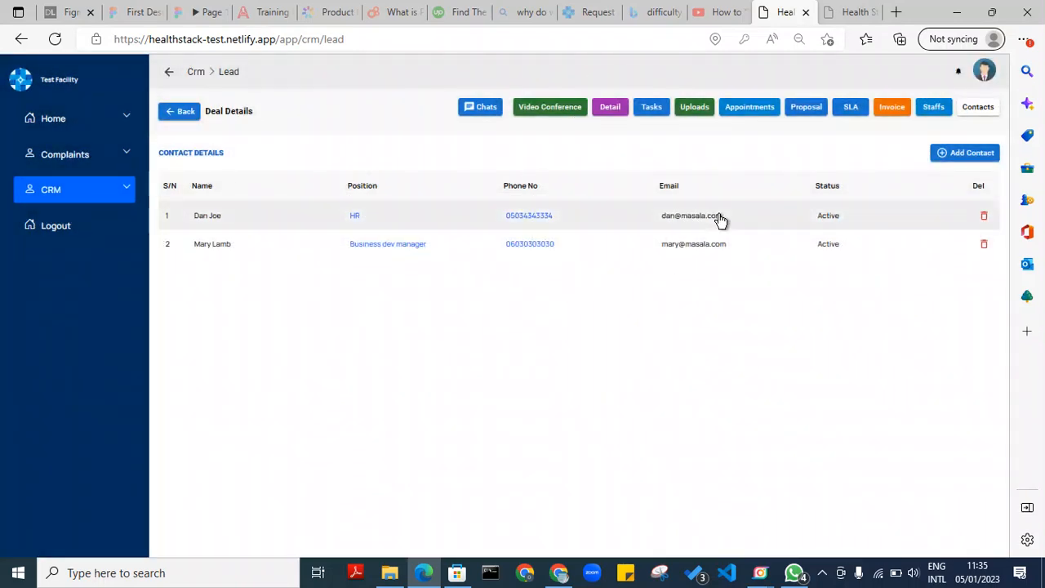
pyautogui.click(179, 111)
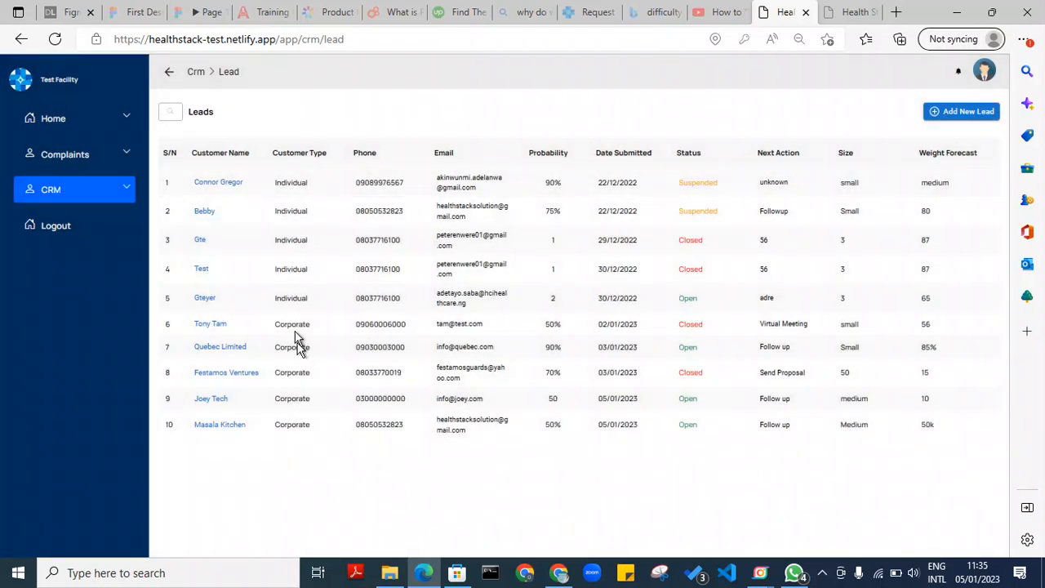
# Open the Masala Kitchen lead, post 'Anybody' in its chat, and close the chat
pyautogui.click(334, 426)
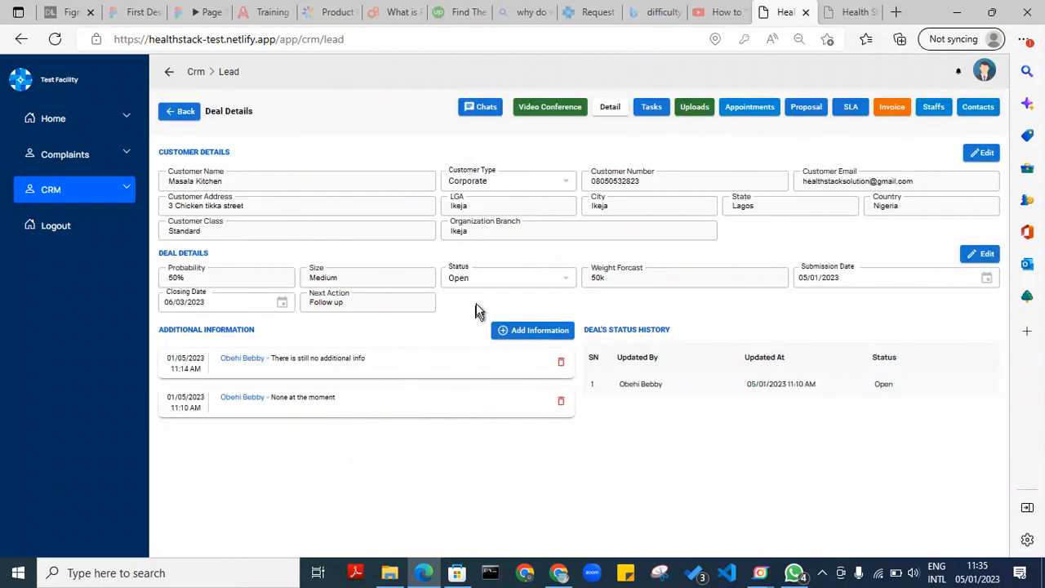
pyautogui.click(485, 109)
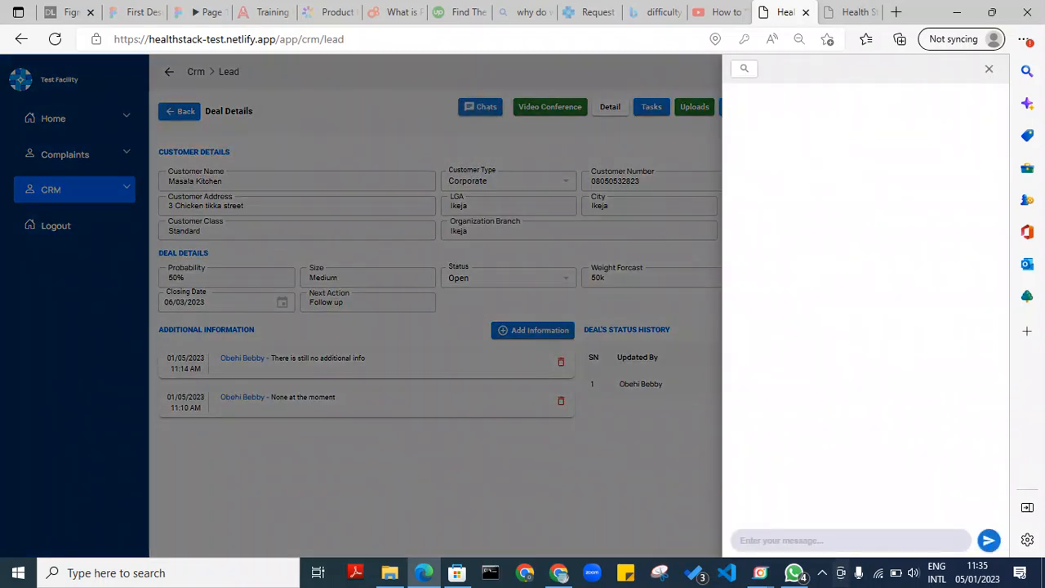
pyautogui.click(850, 541)
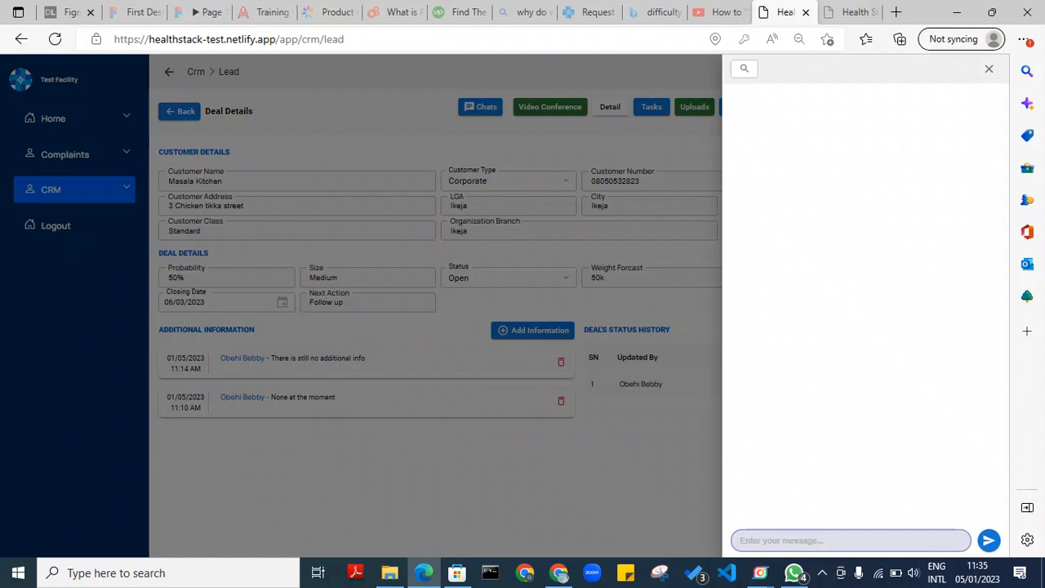
pyautogui.write('ANy')
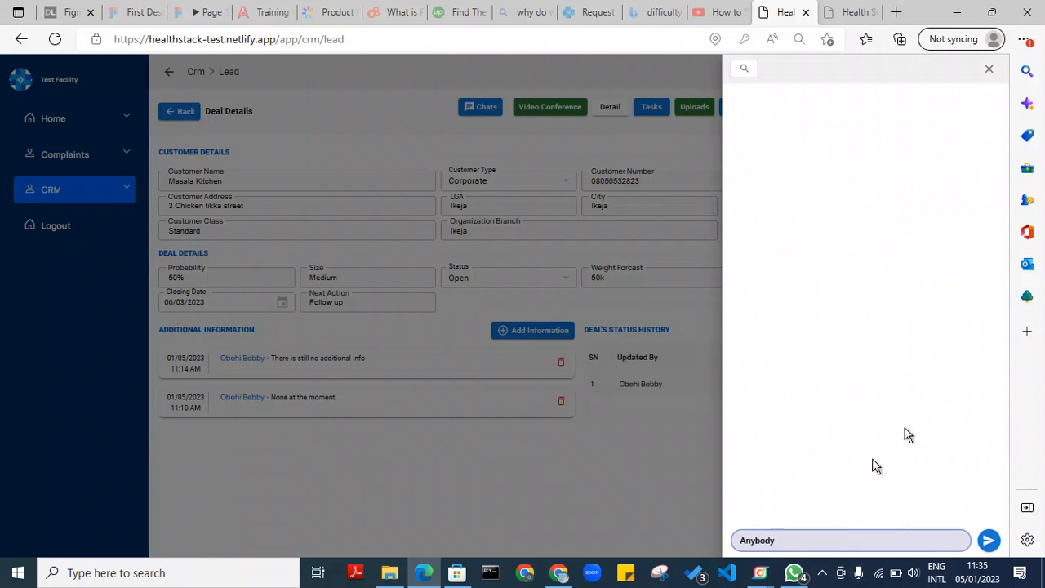
pyautogui.click(989, 539)
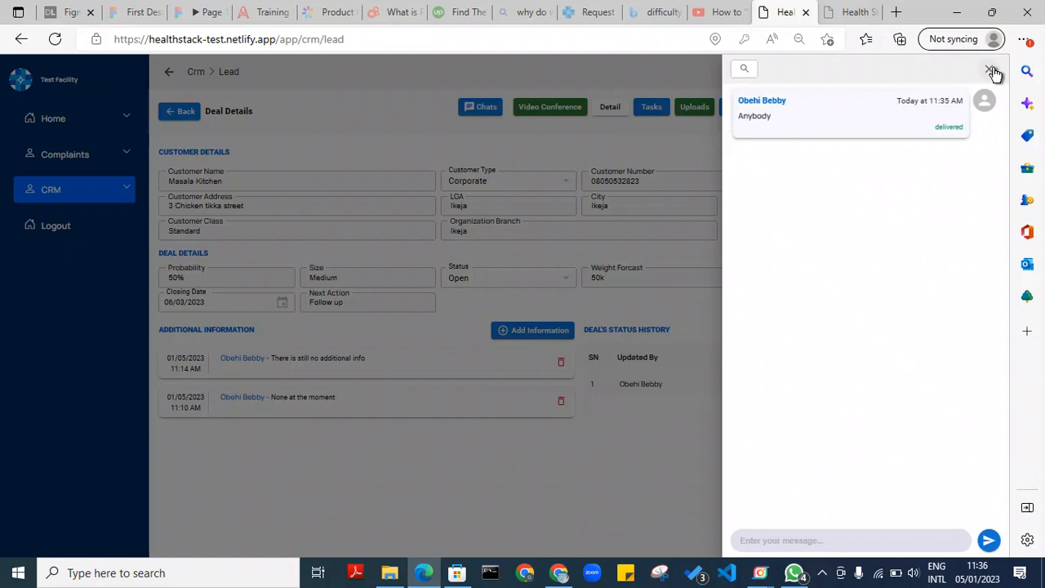
pyautogui.click(989, 69)
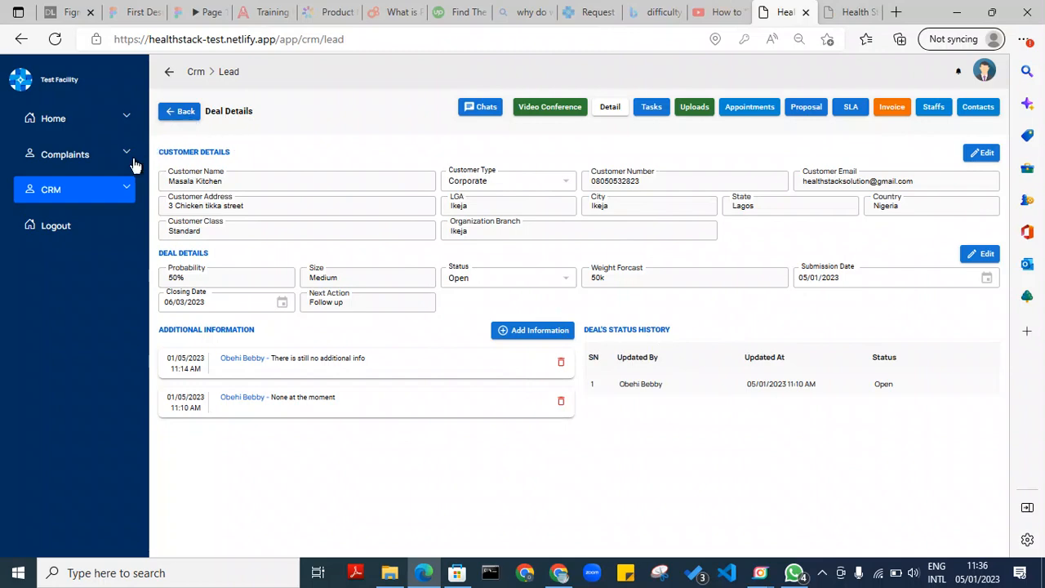
# Open CRM Appointments and view the Masala Kitchen appointment's details
pyautogui.click(117, 196)
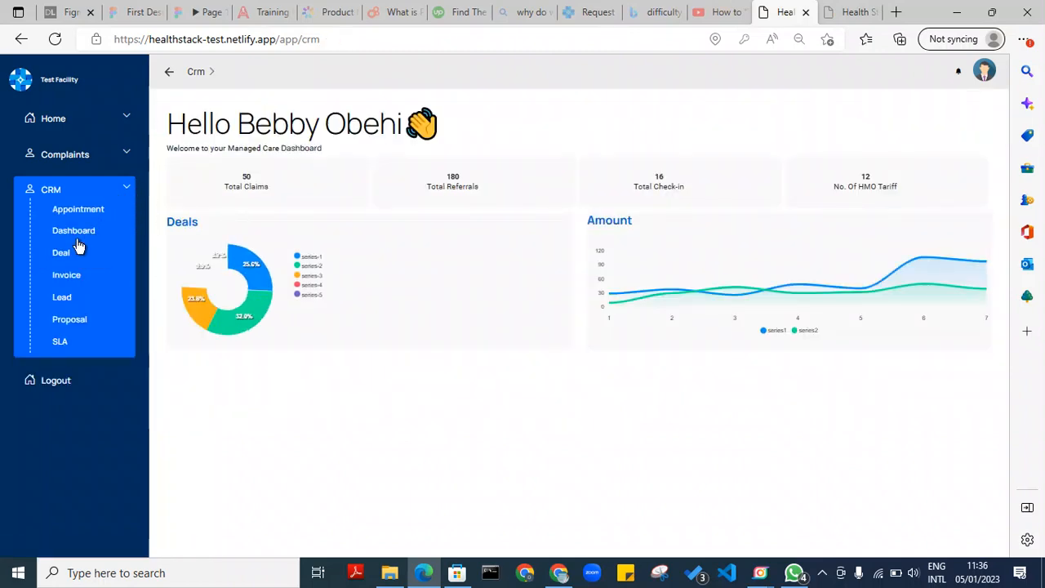
pyautogui.click(76, 209)
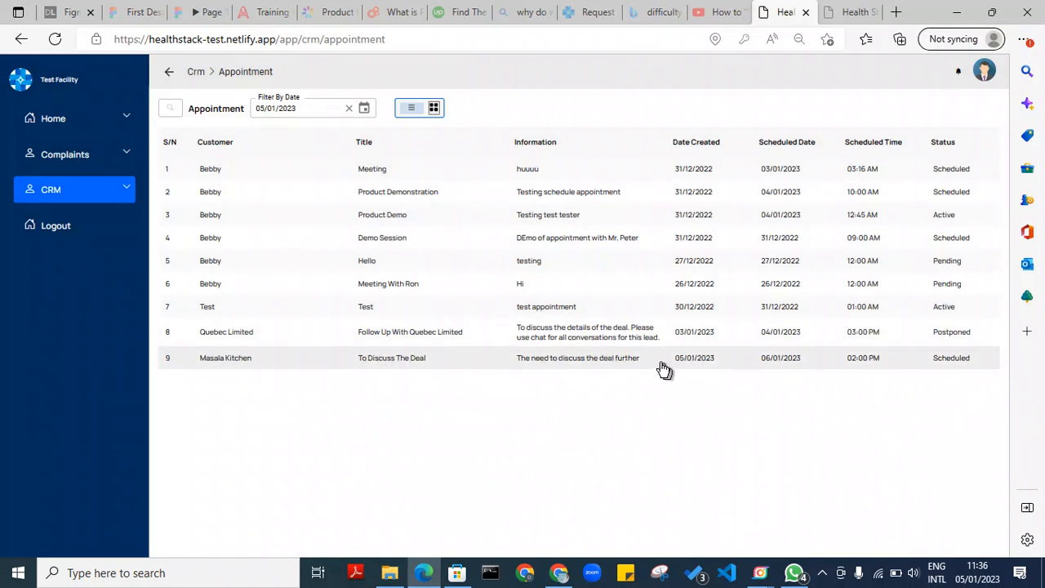
pyautogui.click(622, 359)
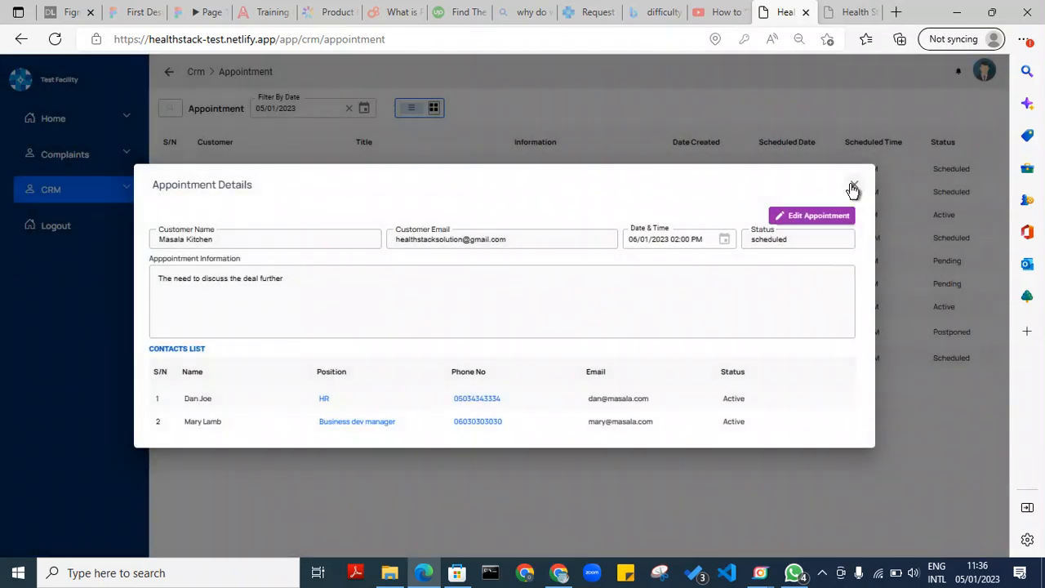
pyautogui.click(853, 187)
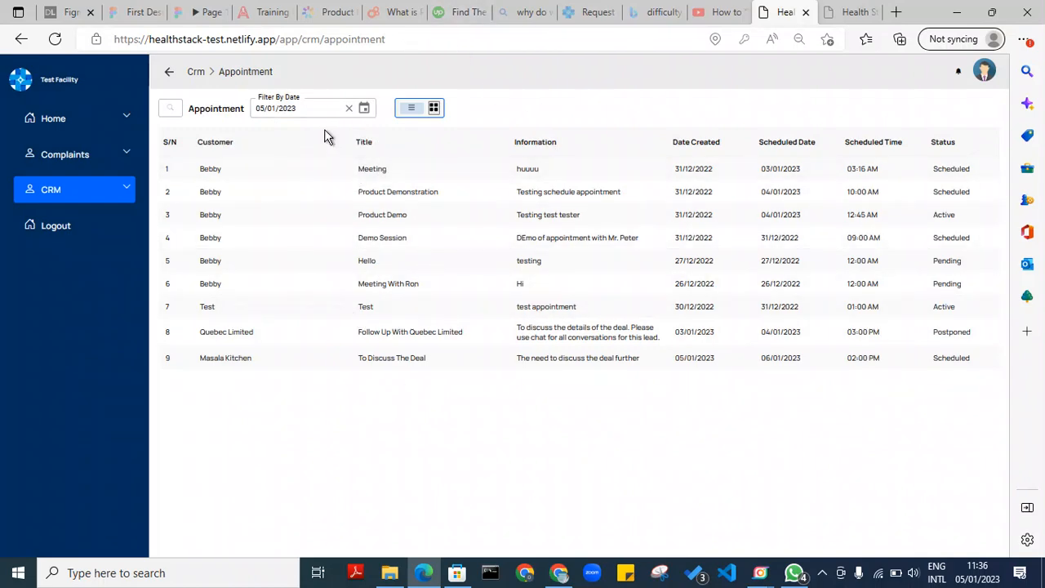
# Filter appointments by 06/01/2023, then by 30/12/2022, clearing the date filter after each
pyautogui.click(352, 109)
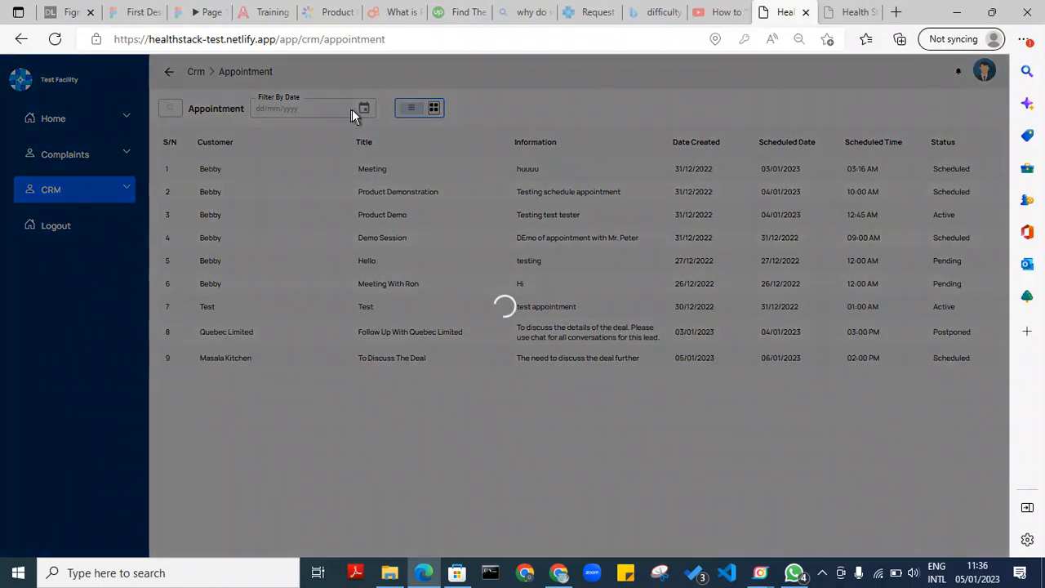
pyautogui.click(364, 109)
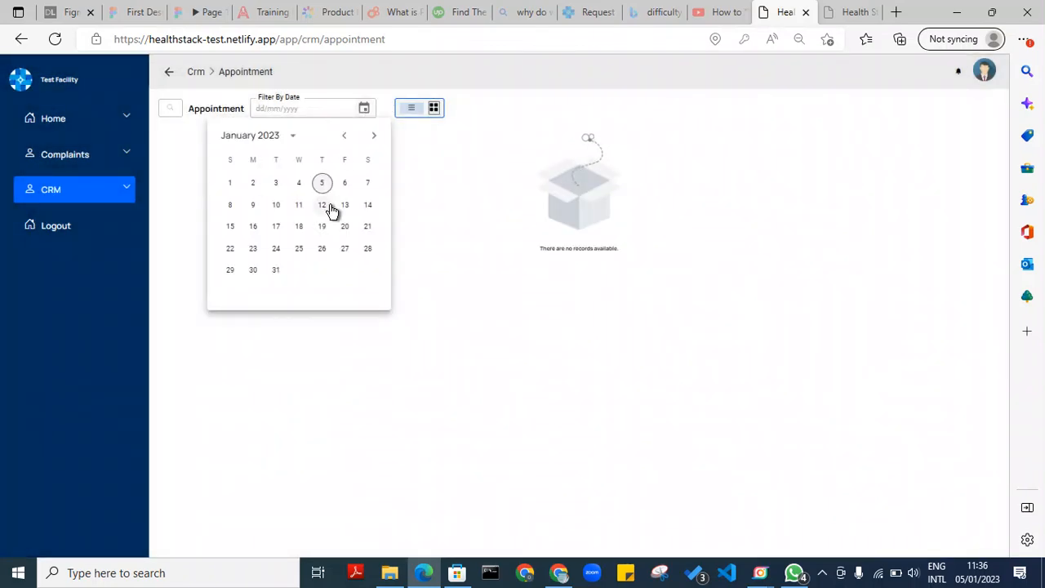
pyautogui.click(344, 183)
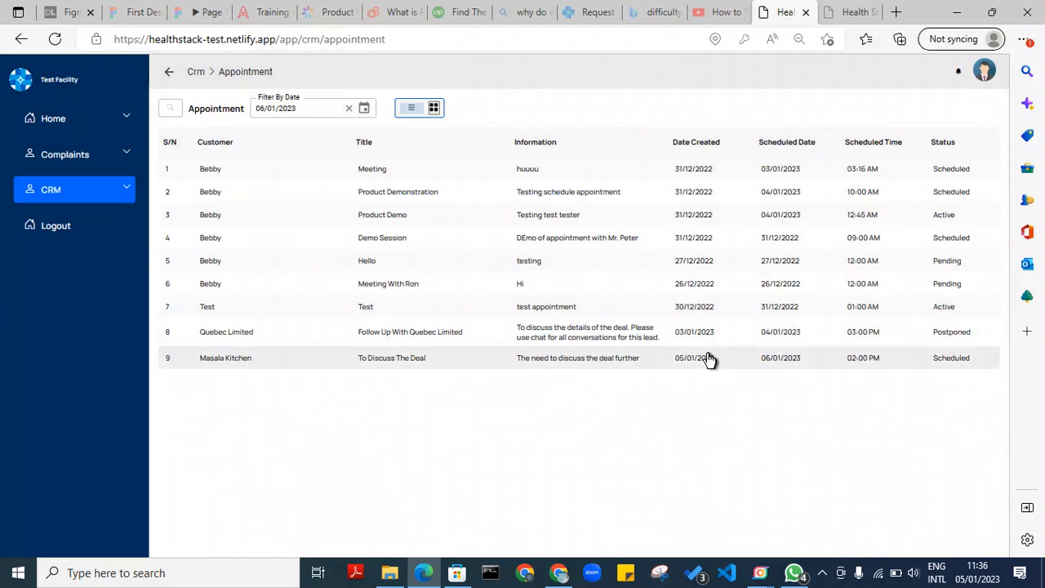
pyautogui.click(351, 109)
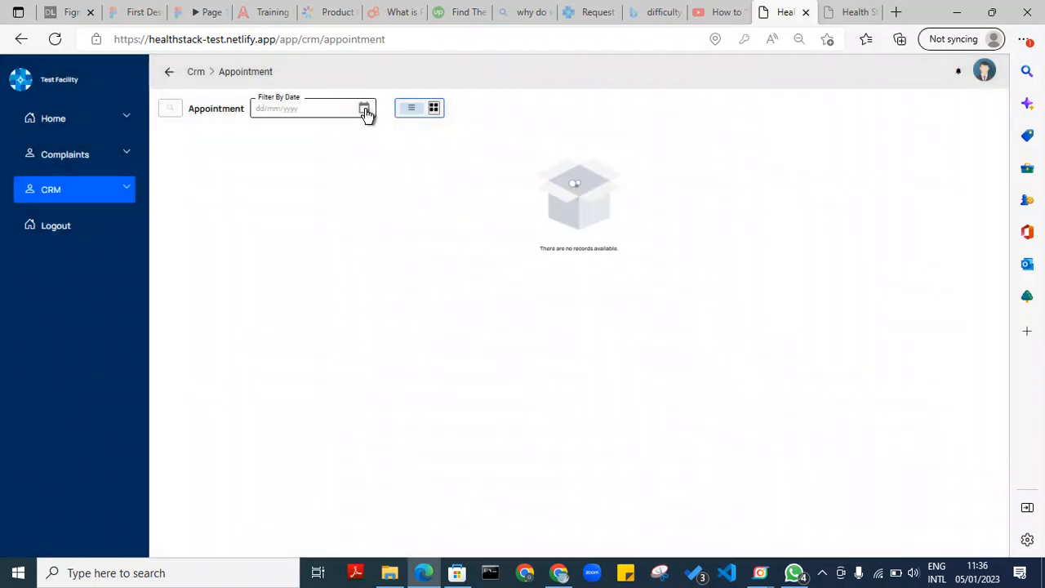
pyautogui.click(364, 110)
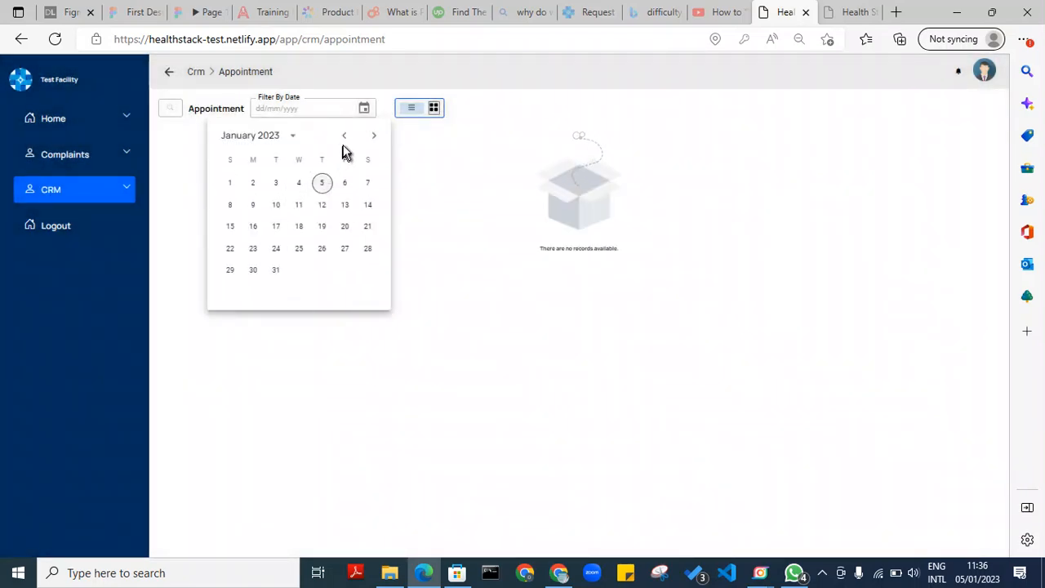
pyautogui.click(343, 136)
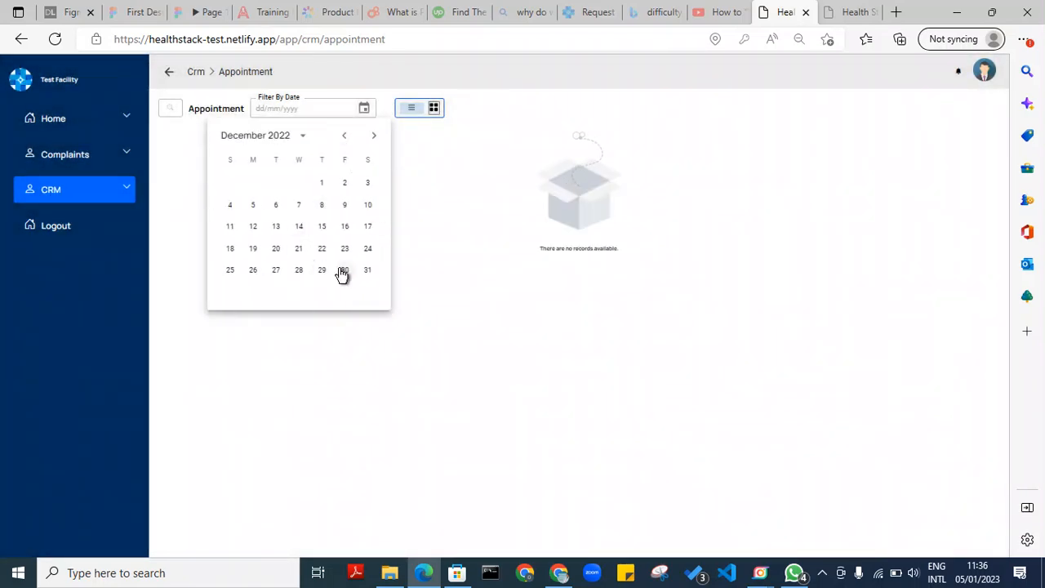
pyautogui.click(342, 272)
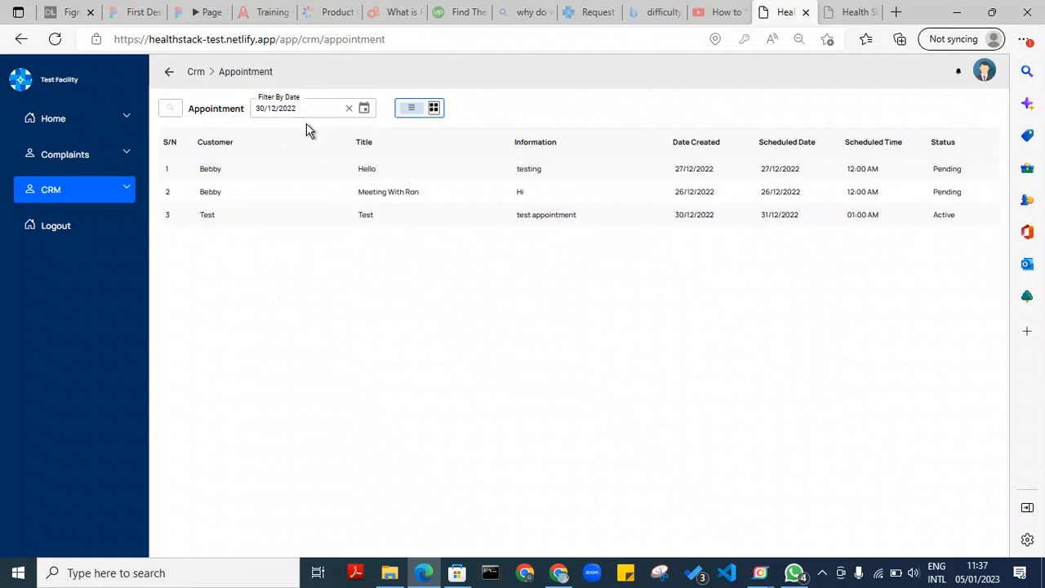
pyautogui.click(347, 110)
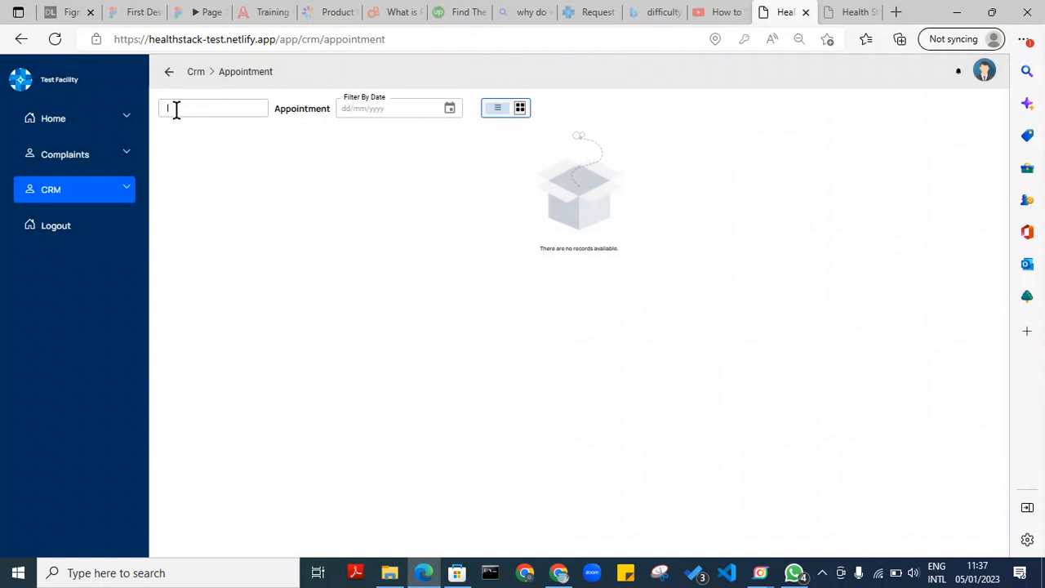
pyautogui.click(176, 109)
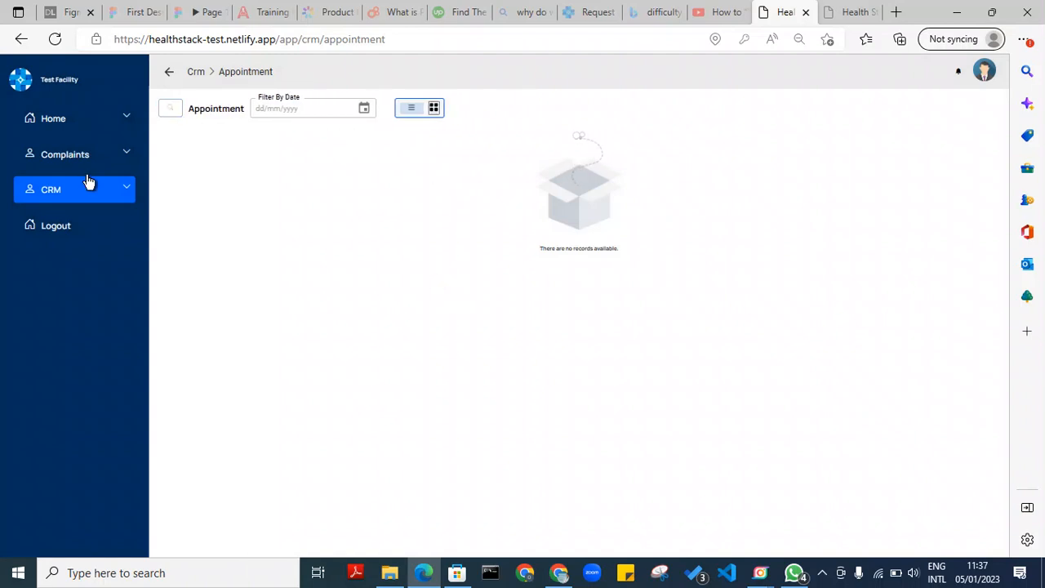
# Browse the CRM Invoice, Proposal and SLA lists, returning to the CRM dashboard after each
pyautogui.click(118, 188)
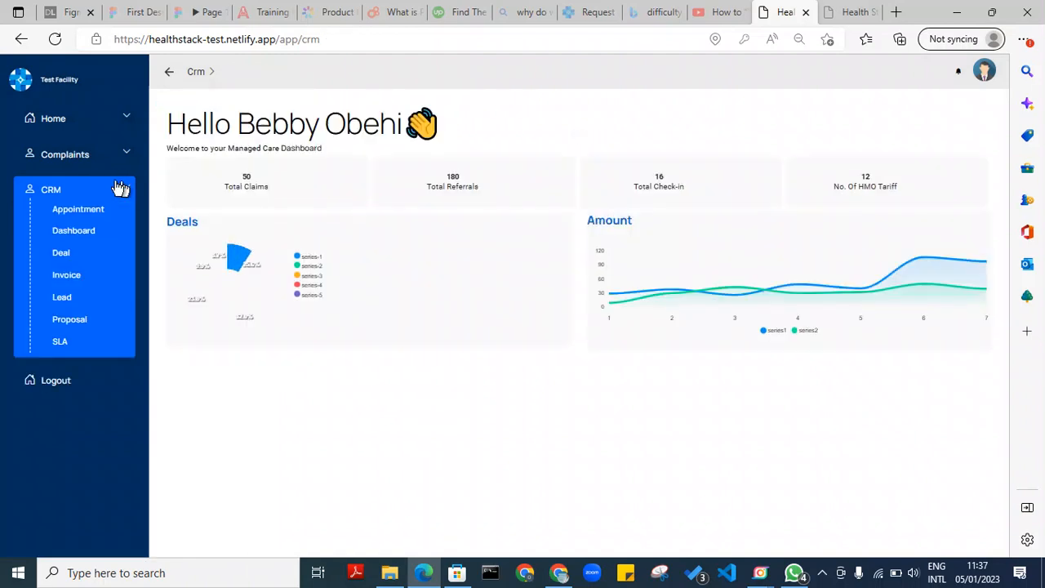
pyautogui.click(78, 276)
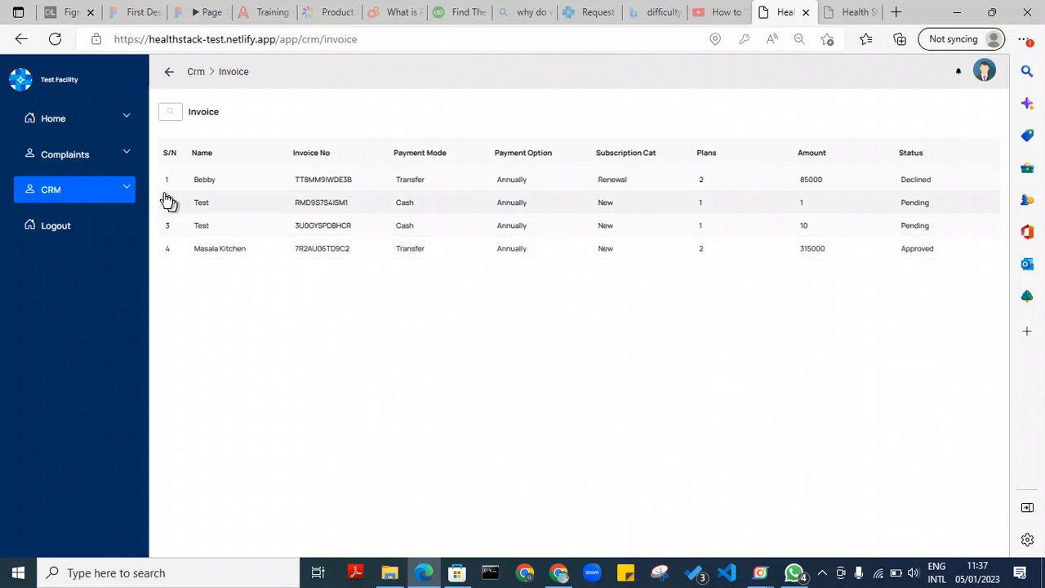
pyautogui.click(124, 191)
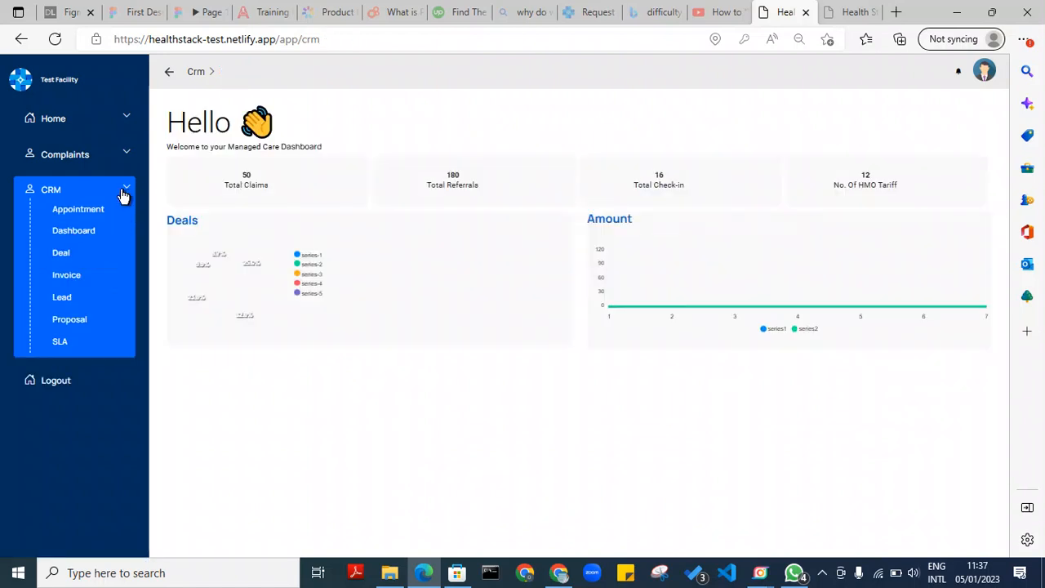
pyautogui.click(69, 319)
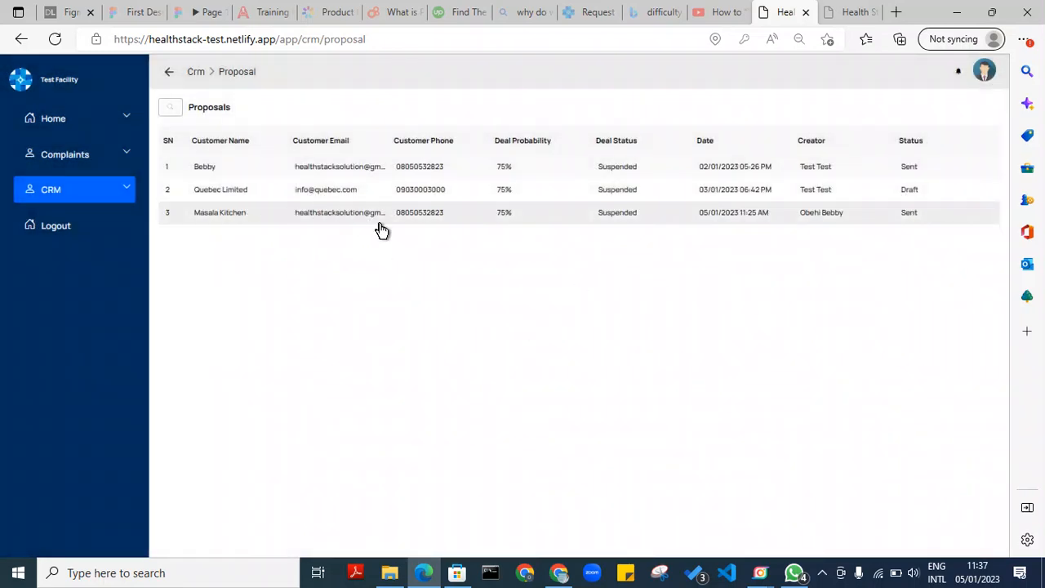
pyautogui.click(125, 190)
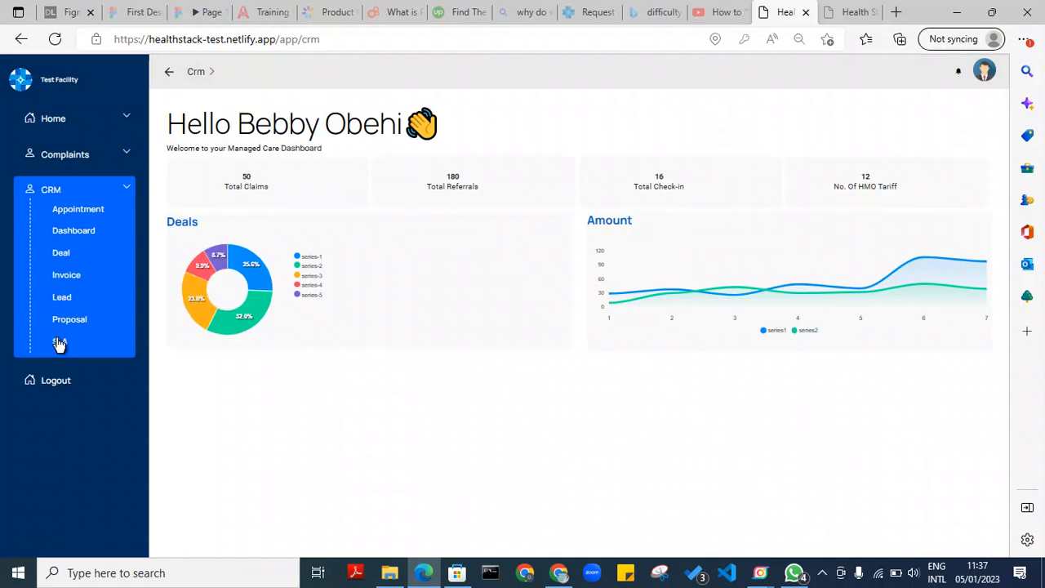
pyautogui.click(57, 341)
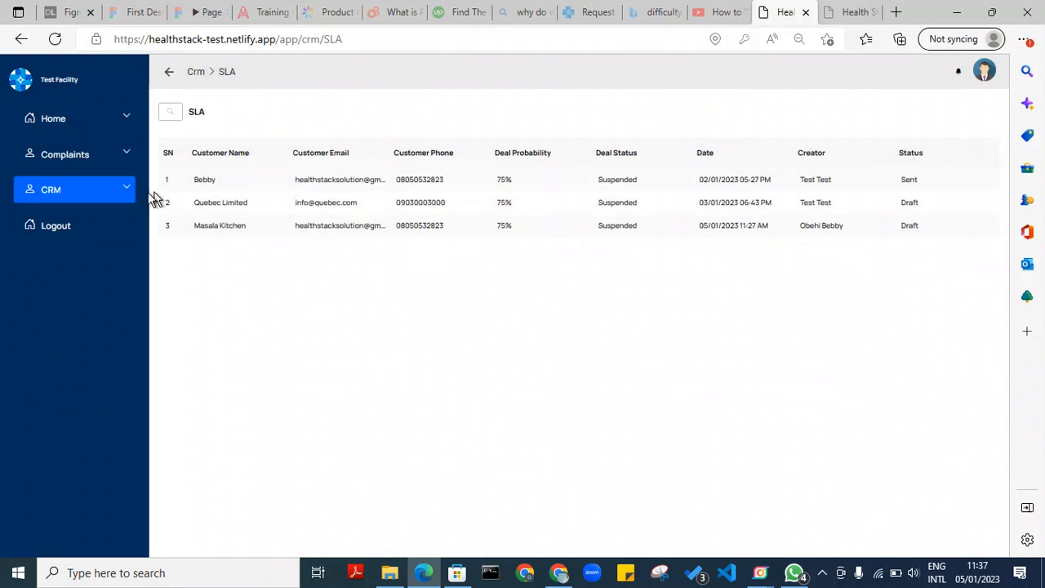
pyautogui.click(127, 191)
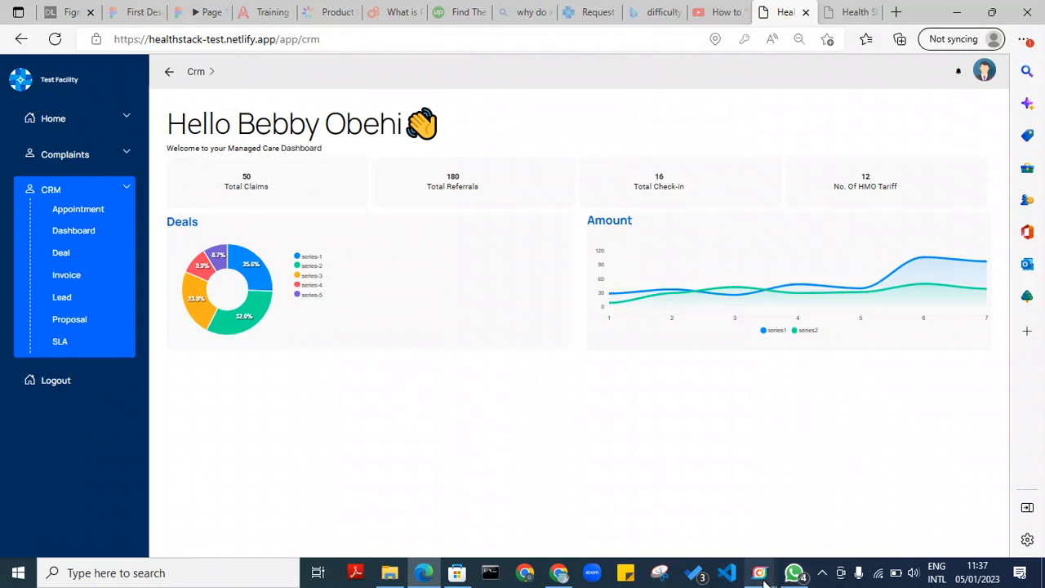
pyautogui.moveTo(763, 577)
pyautogui.click(737, 517)
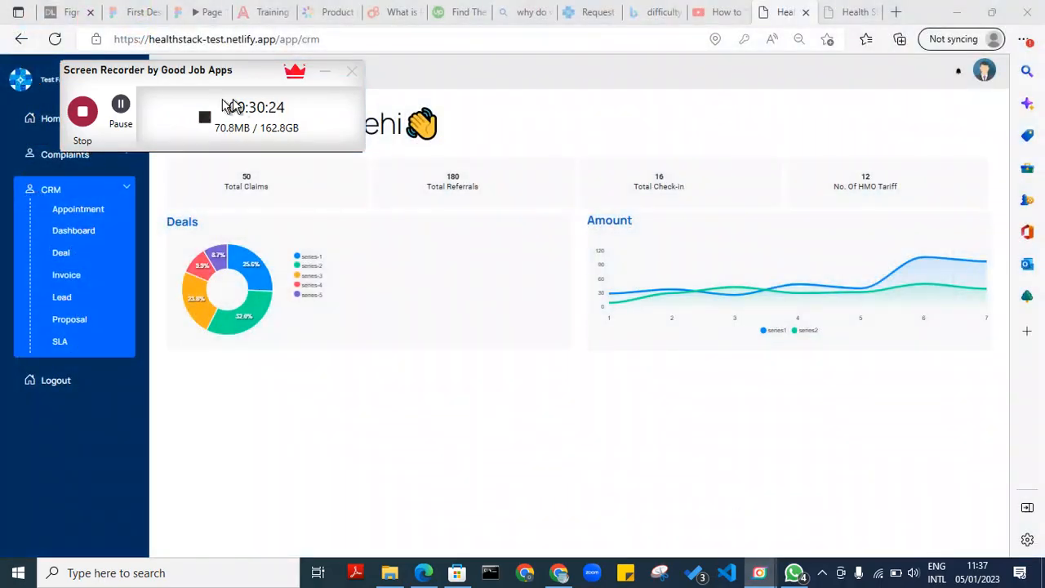